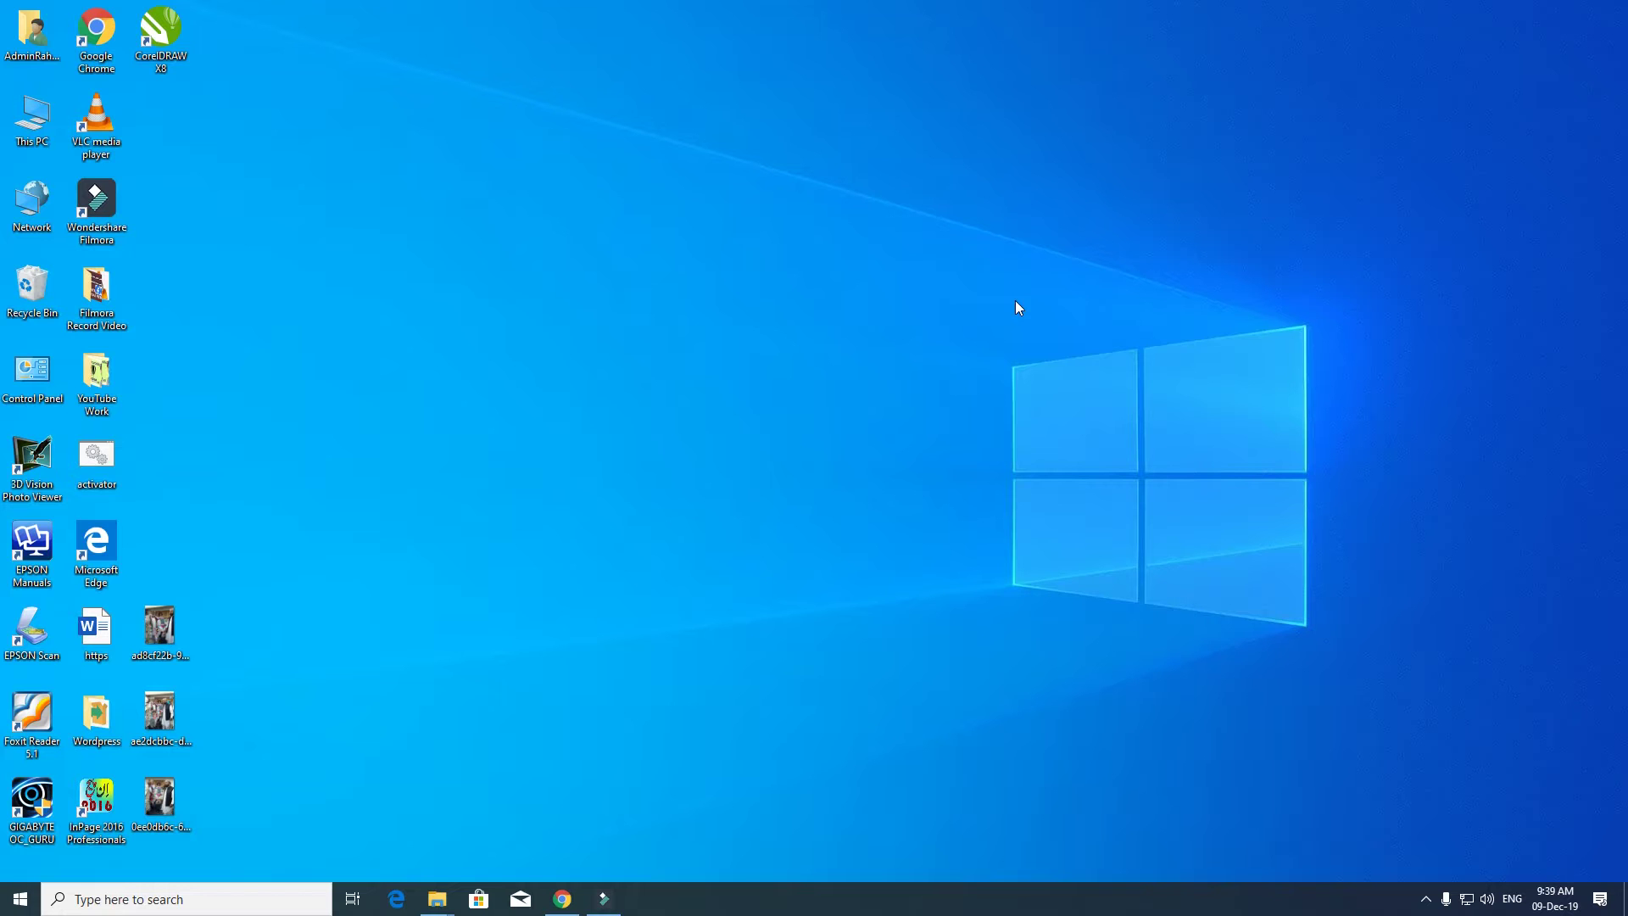
- Browse from This PC through My File (H:) and RK into the All fonts folder
double_click(37, 109)
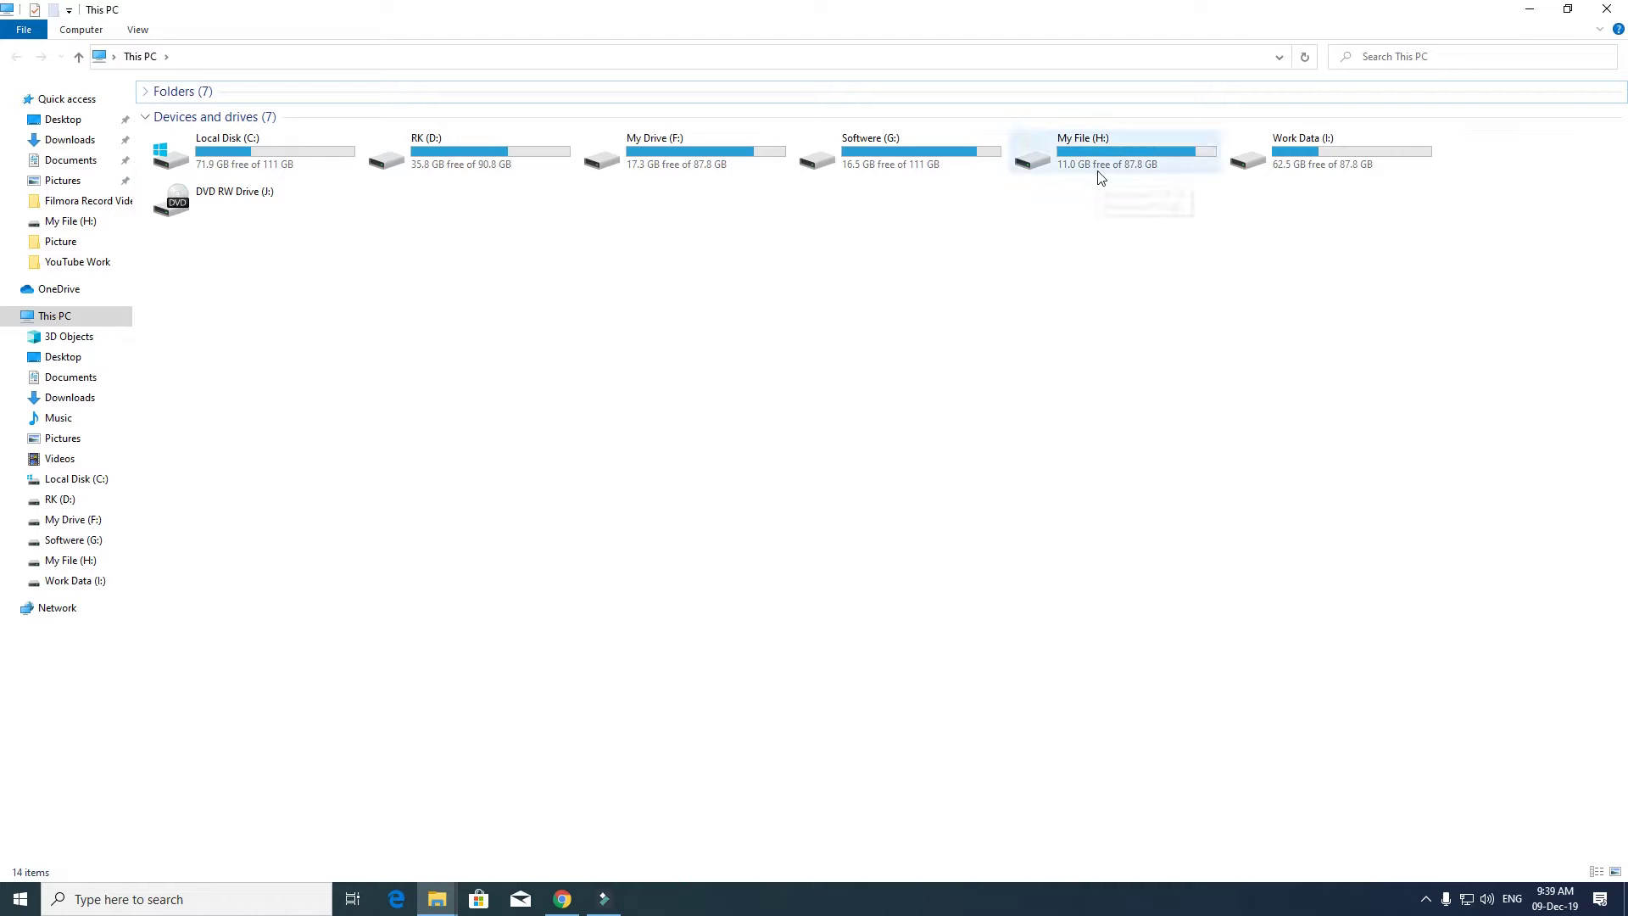
double_click(1101, 174)
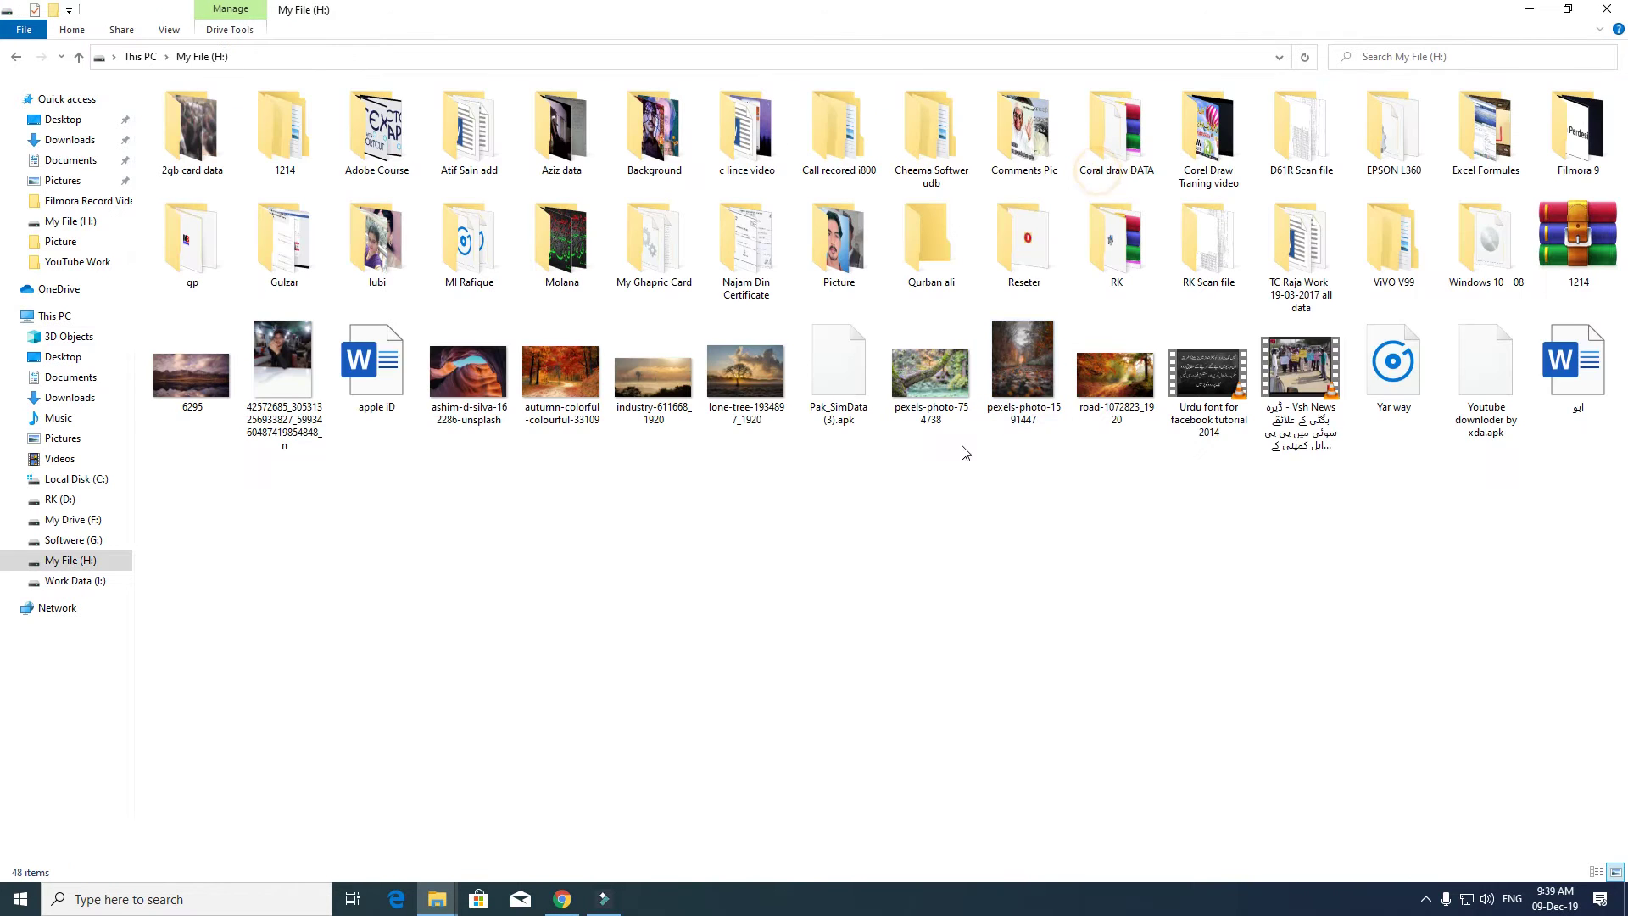
double_click(1115, 244)
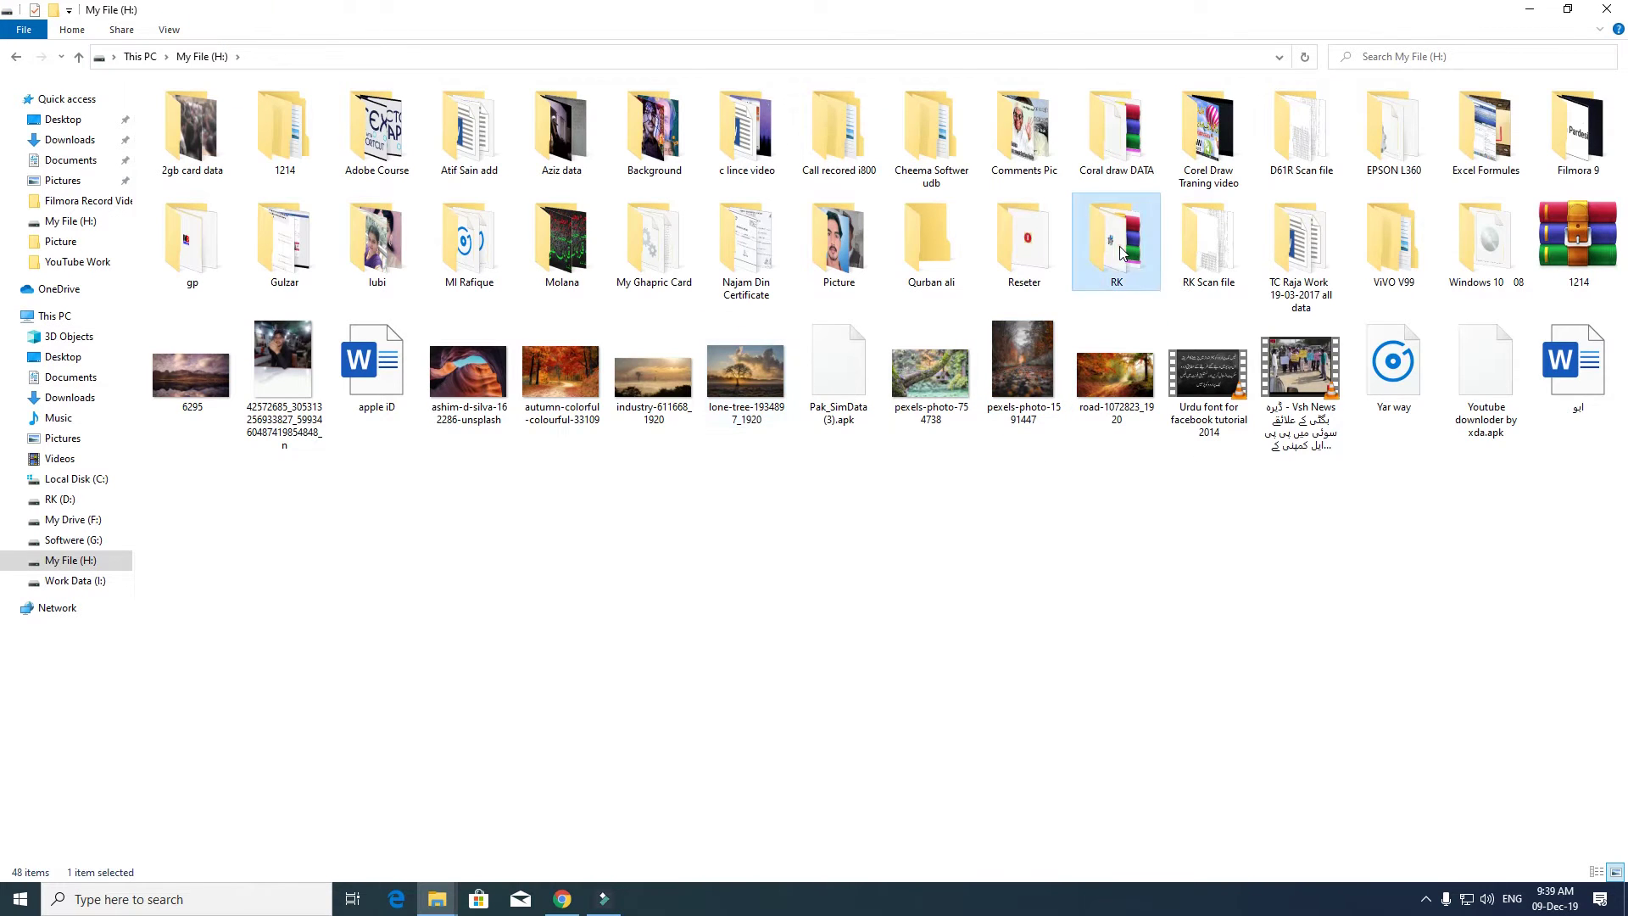
double_click(474, 132)
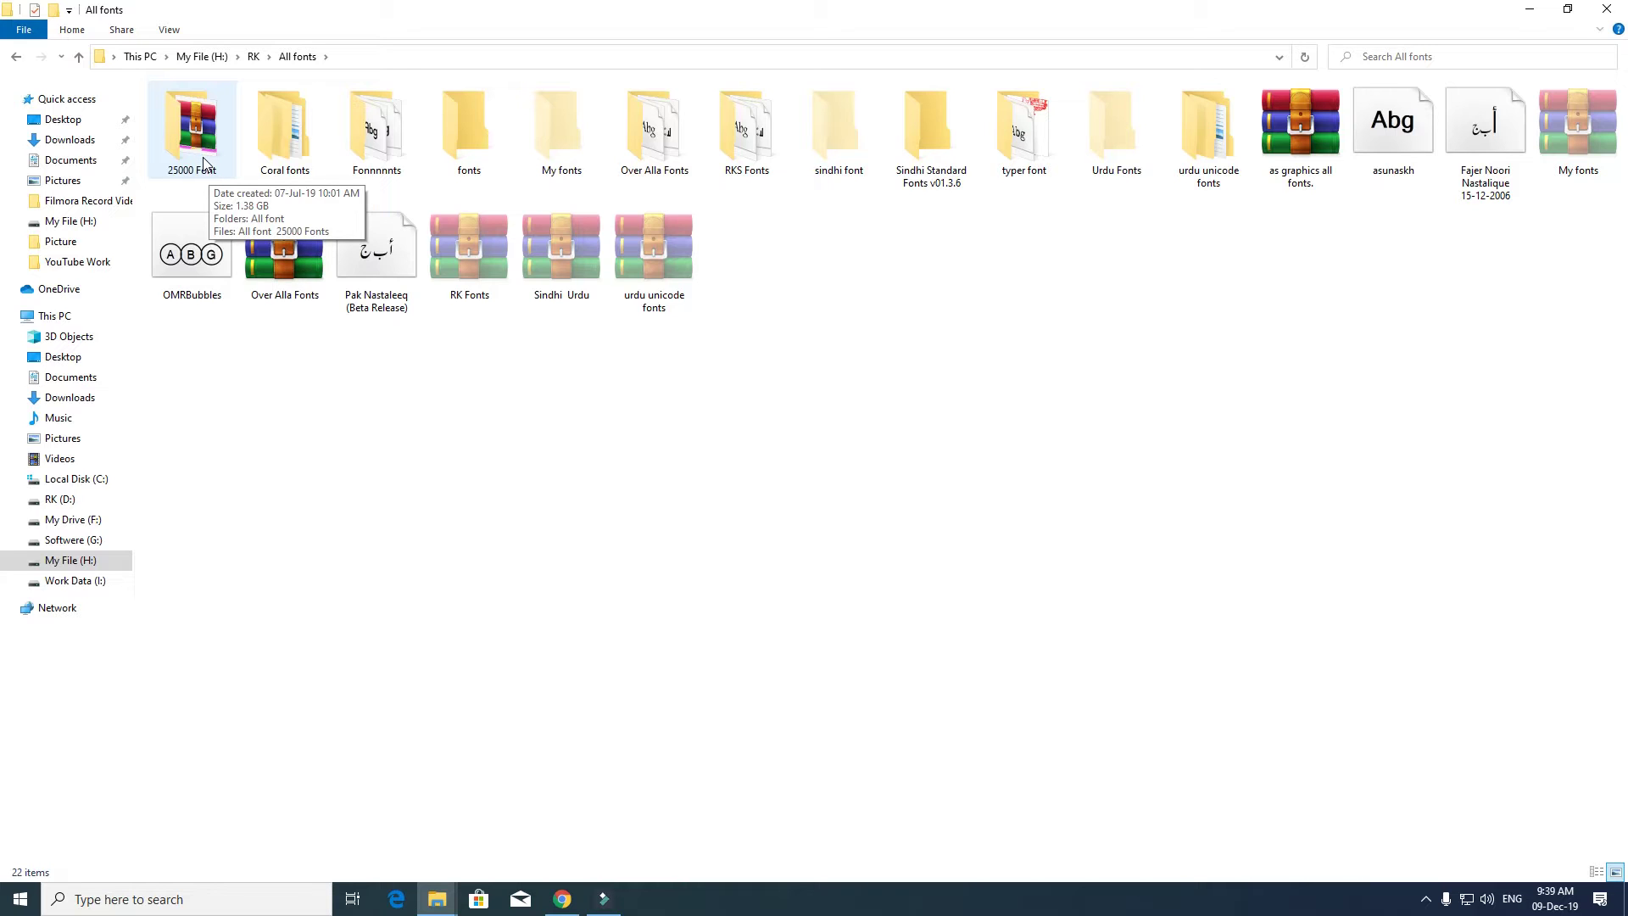
- Navigate into 25000 Font > All font > ARABIC FONTS
double_click(203, 164)
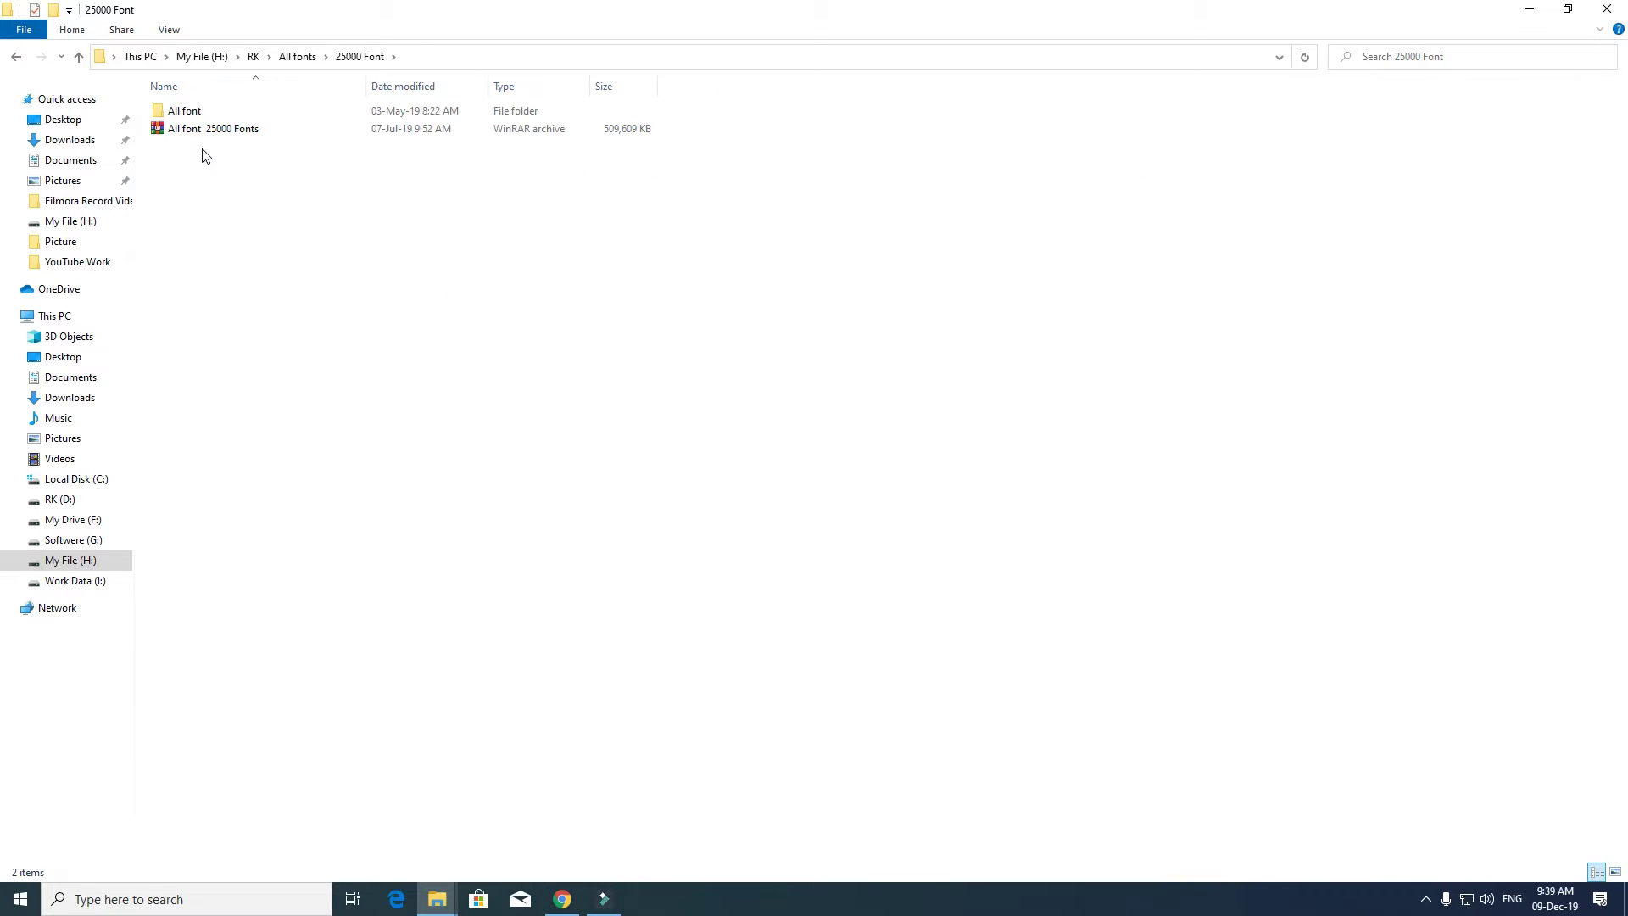
left_click(199, 117)
double_click(199, 116)
double_click(248, 116)
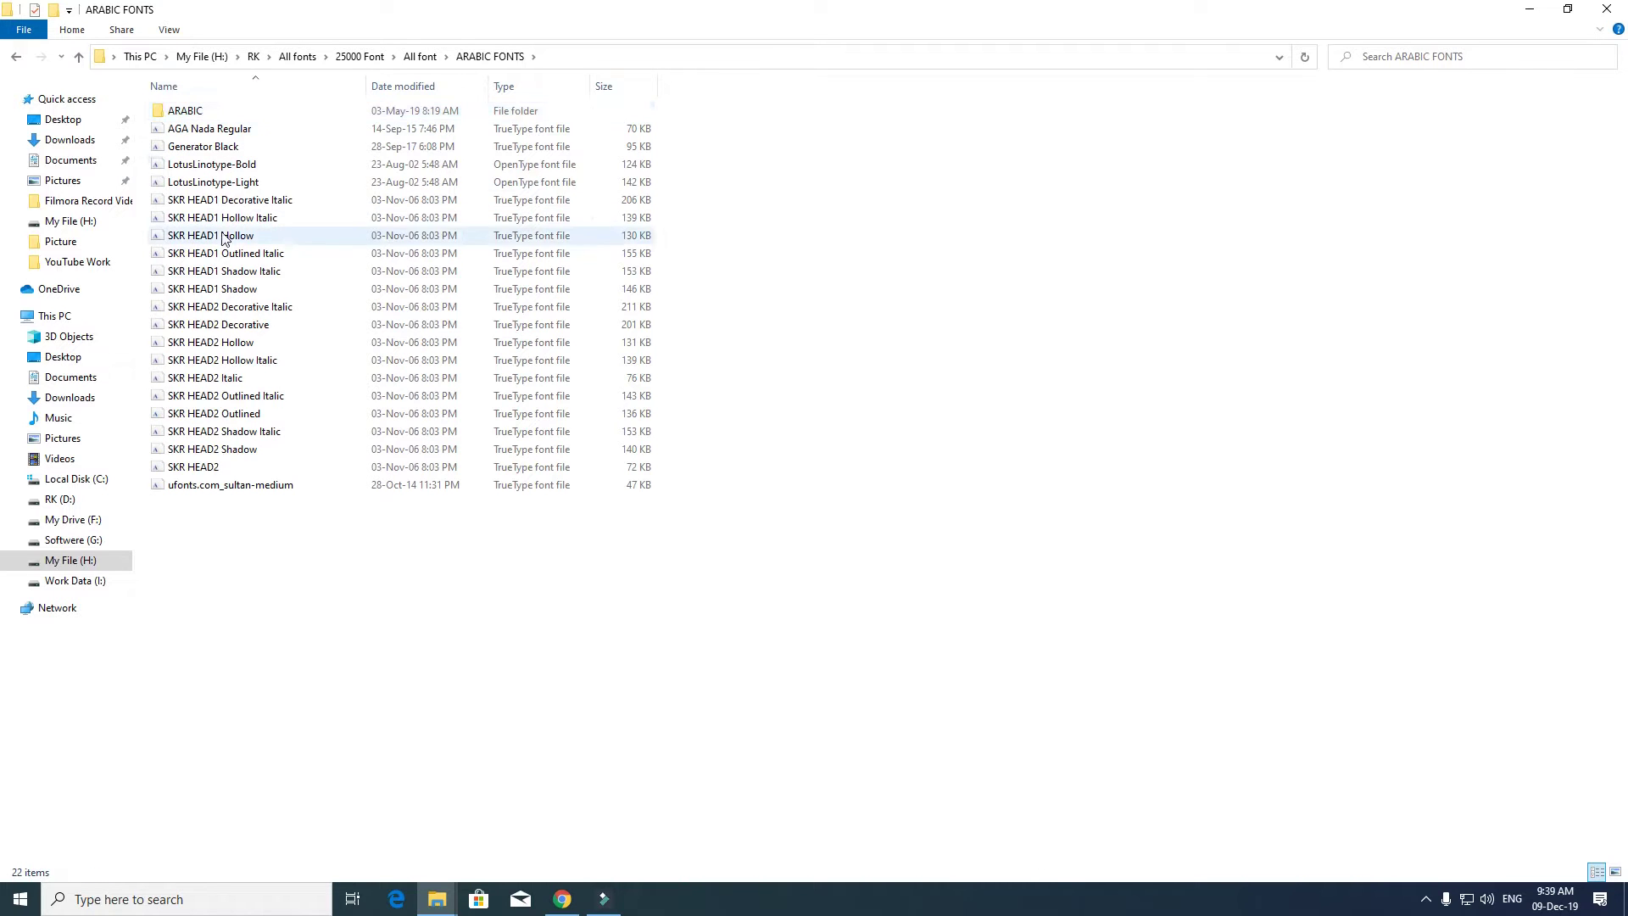
- Preview AGA Nada Regular and SKR HEAD1 Decorative Italic, then open the ARABIC folder
left_click(223, 147)
left_click(227, 131)
double_click(228, 132)
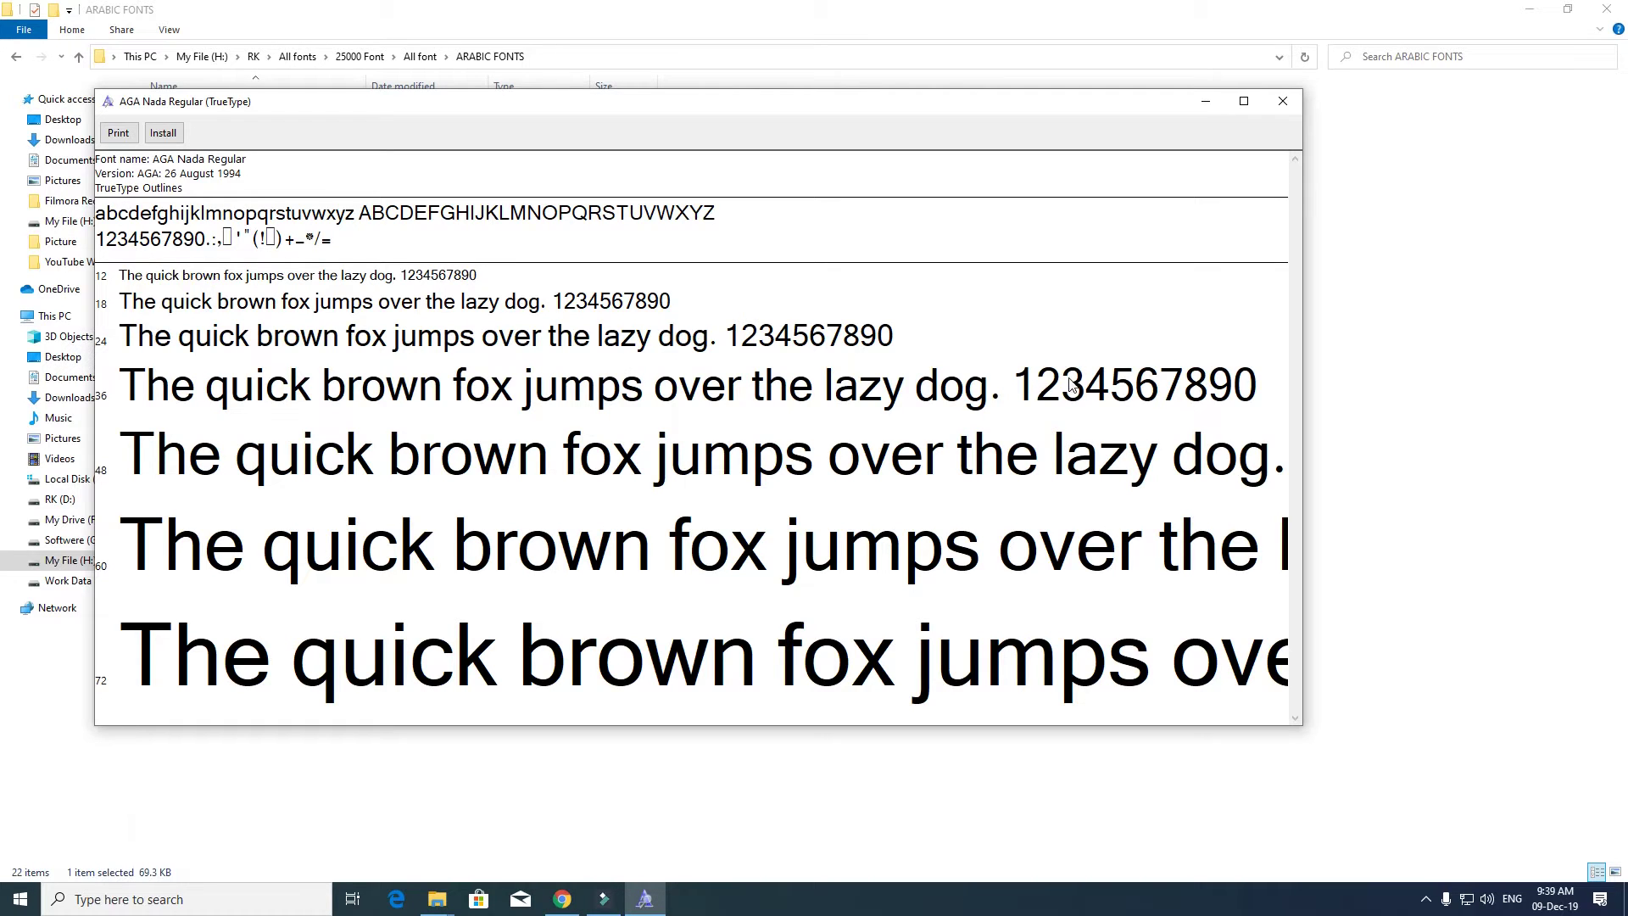
left_click(1283, 101)
double_click(254, 201)
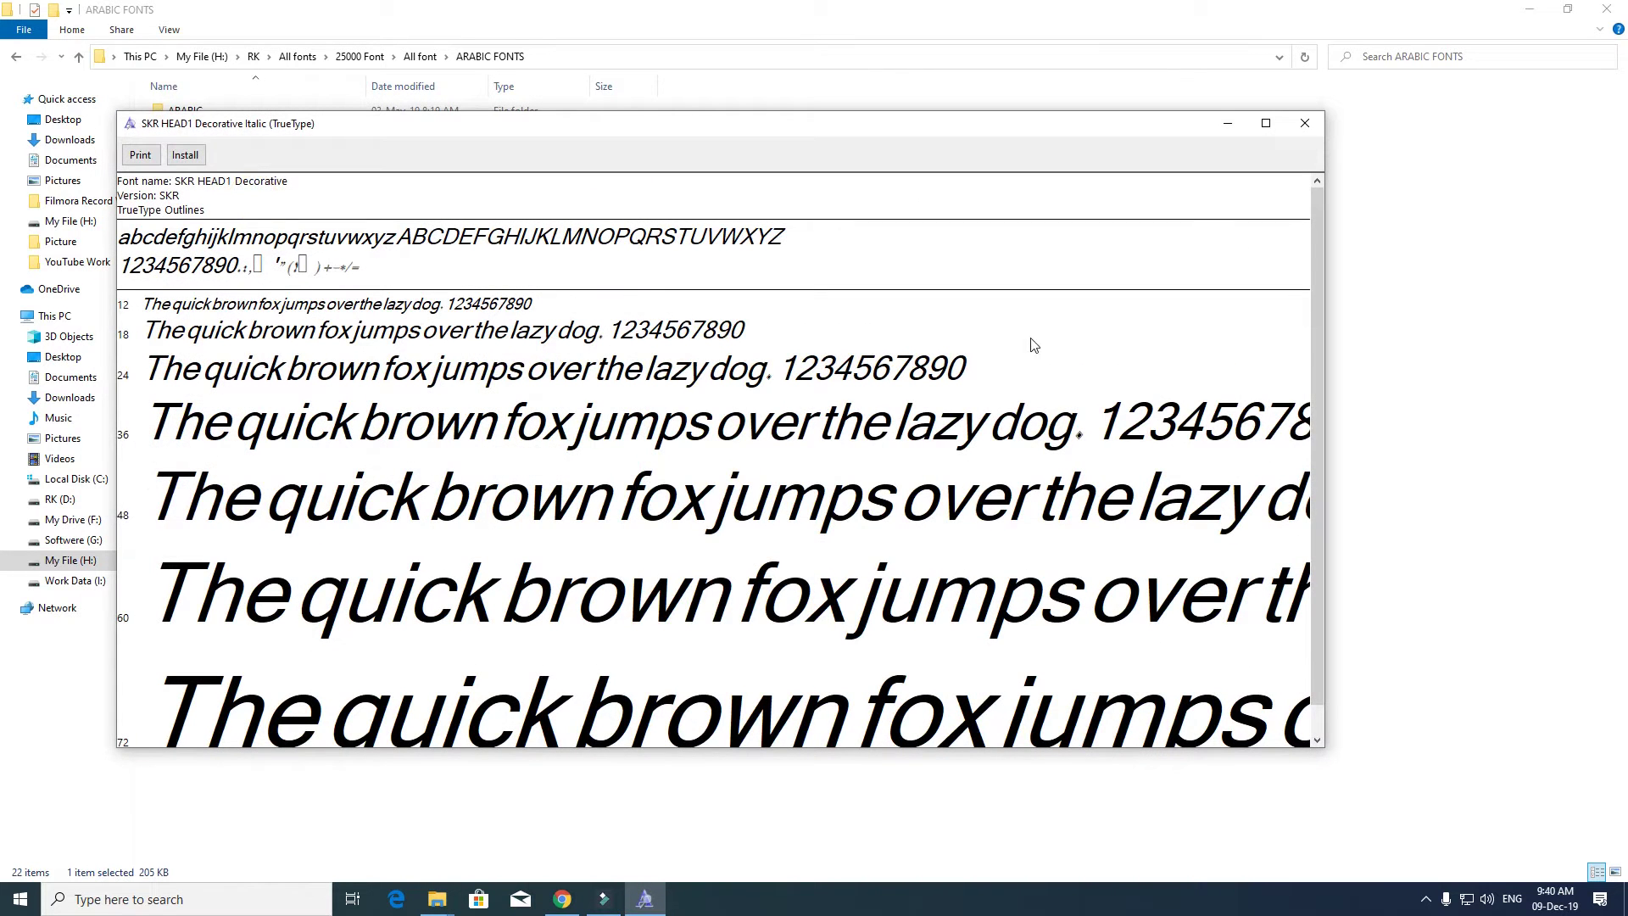
left_click(1304, 123)
left_click(199, 114)
double_click(199, 115)
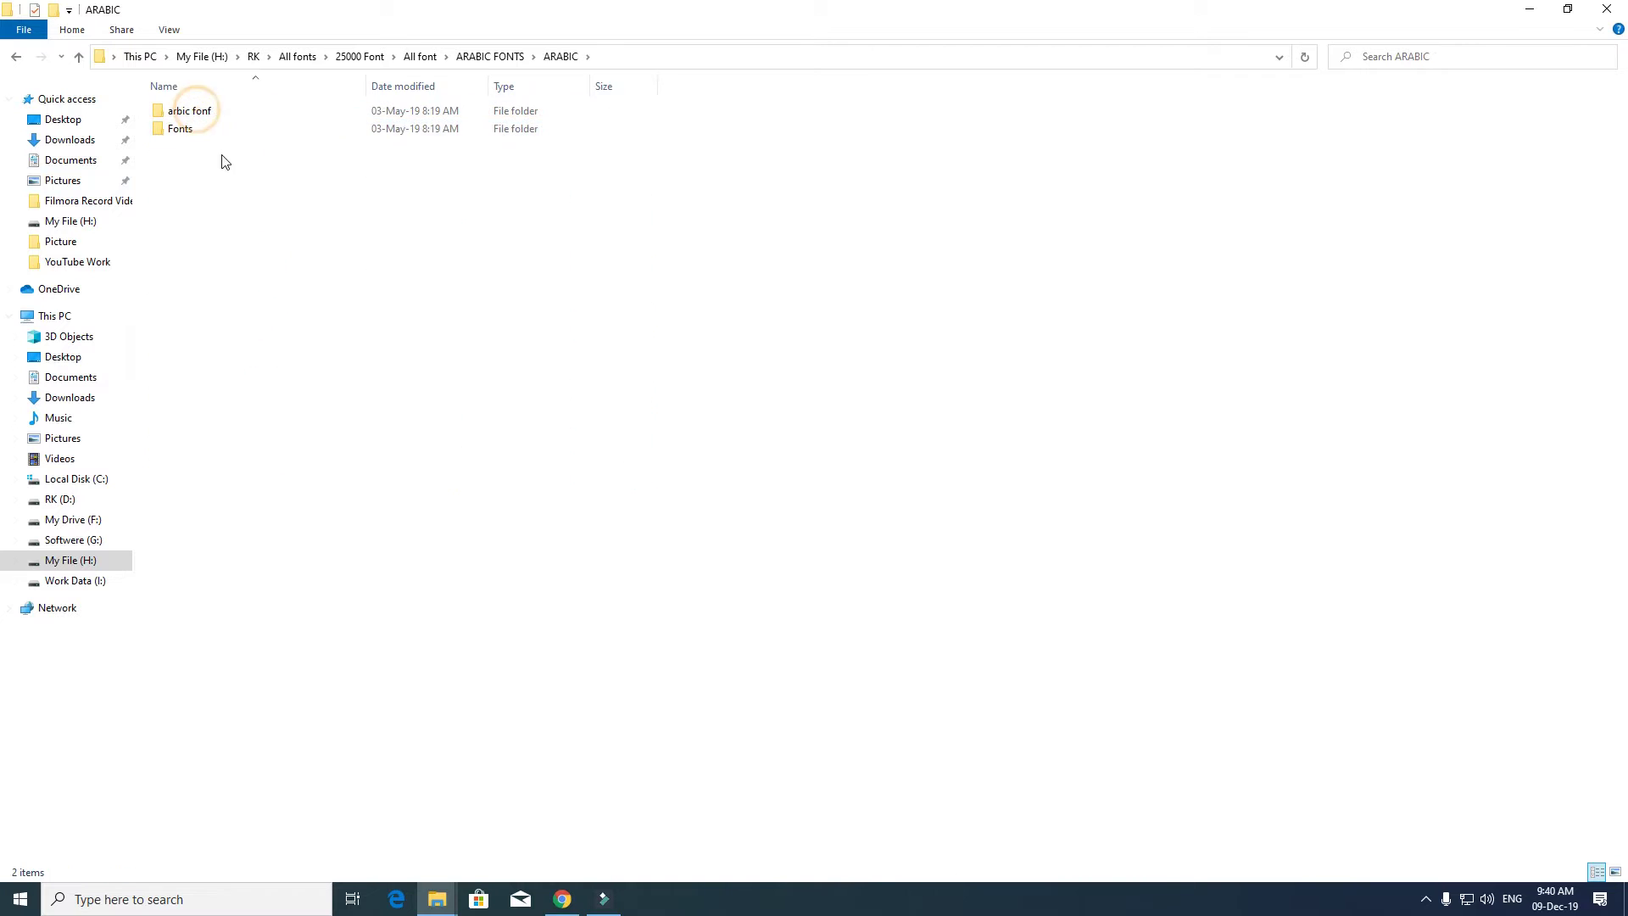
- In arbic fonf, preview Aadil, AA Sameer Armaa Unicode, AA Sameer DTP Font and AA Sameer Kelk
double_click(195, 111)
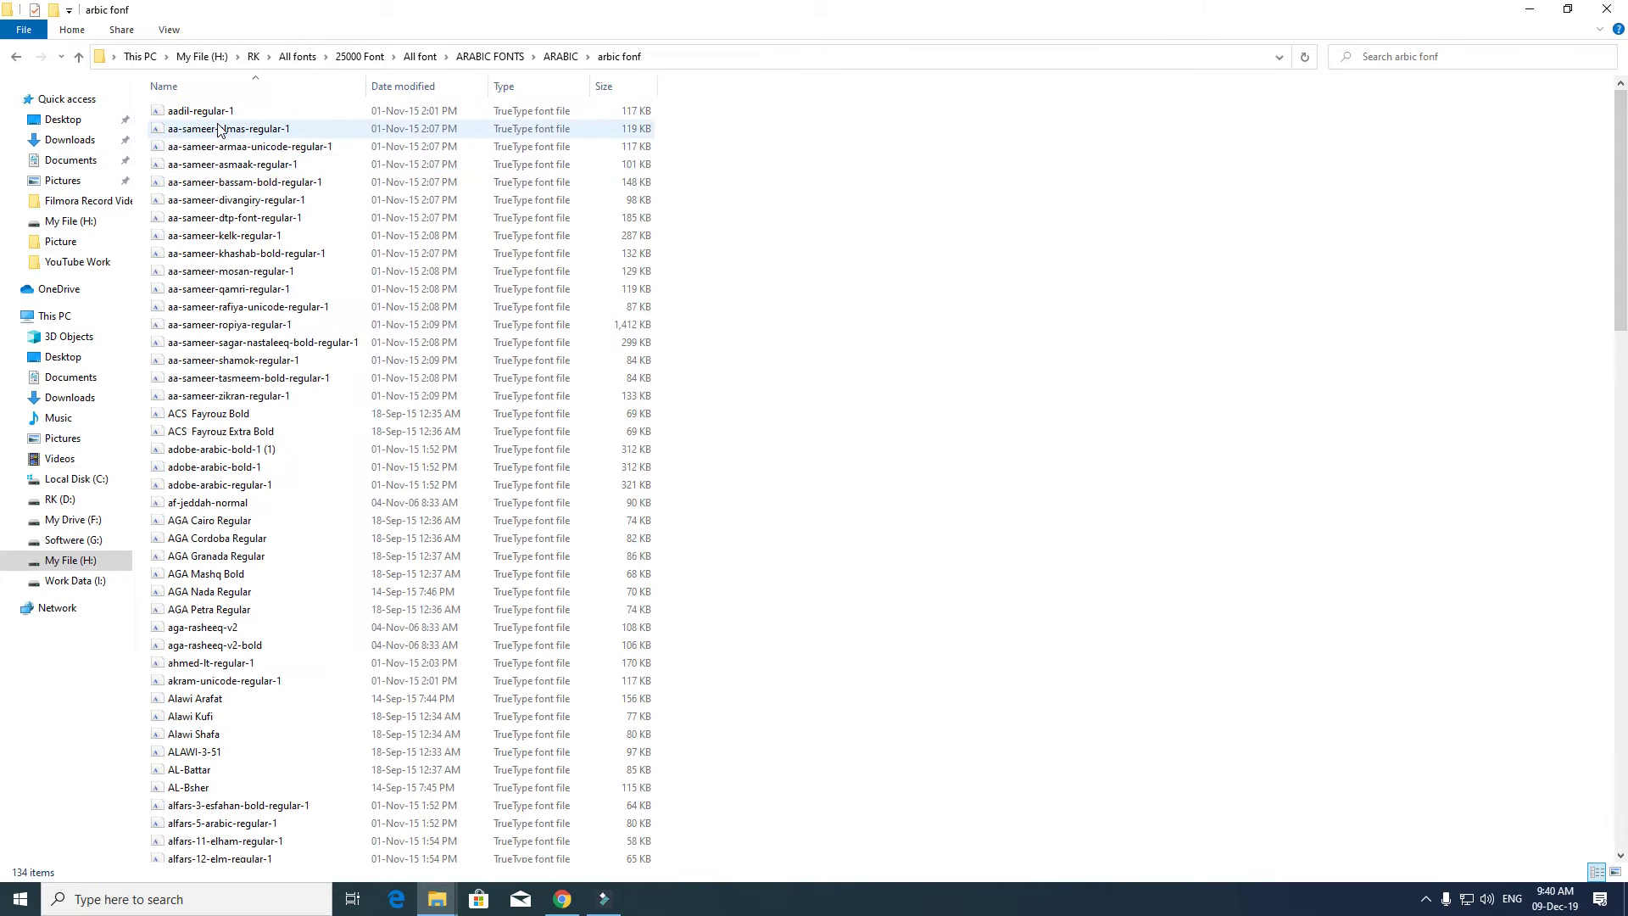
double_click(200, 111)
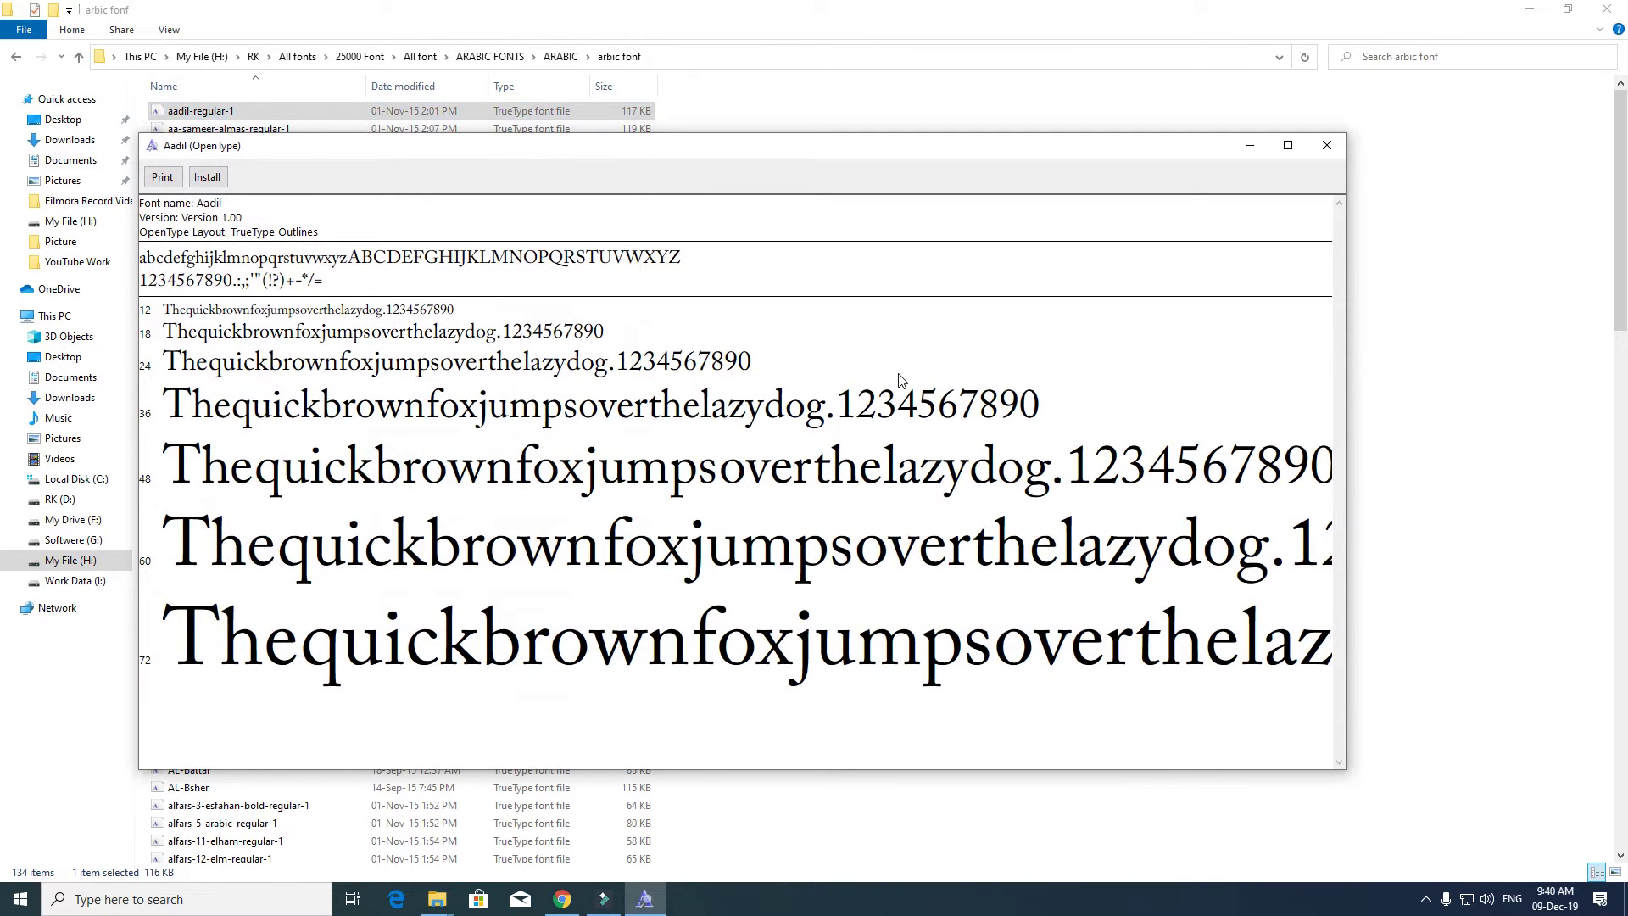
left_click(1327, 146)
double_click(321, 146)
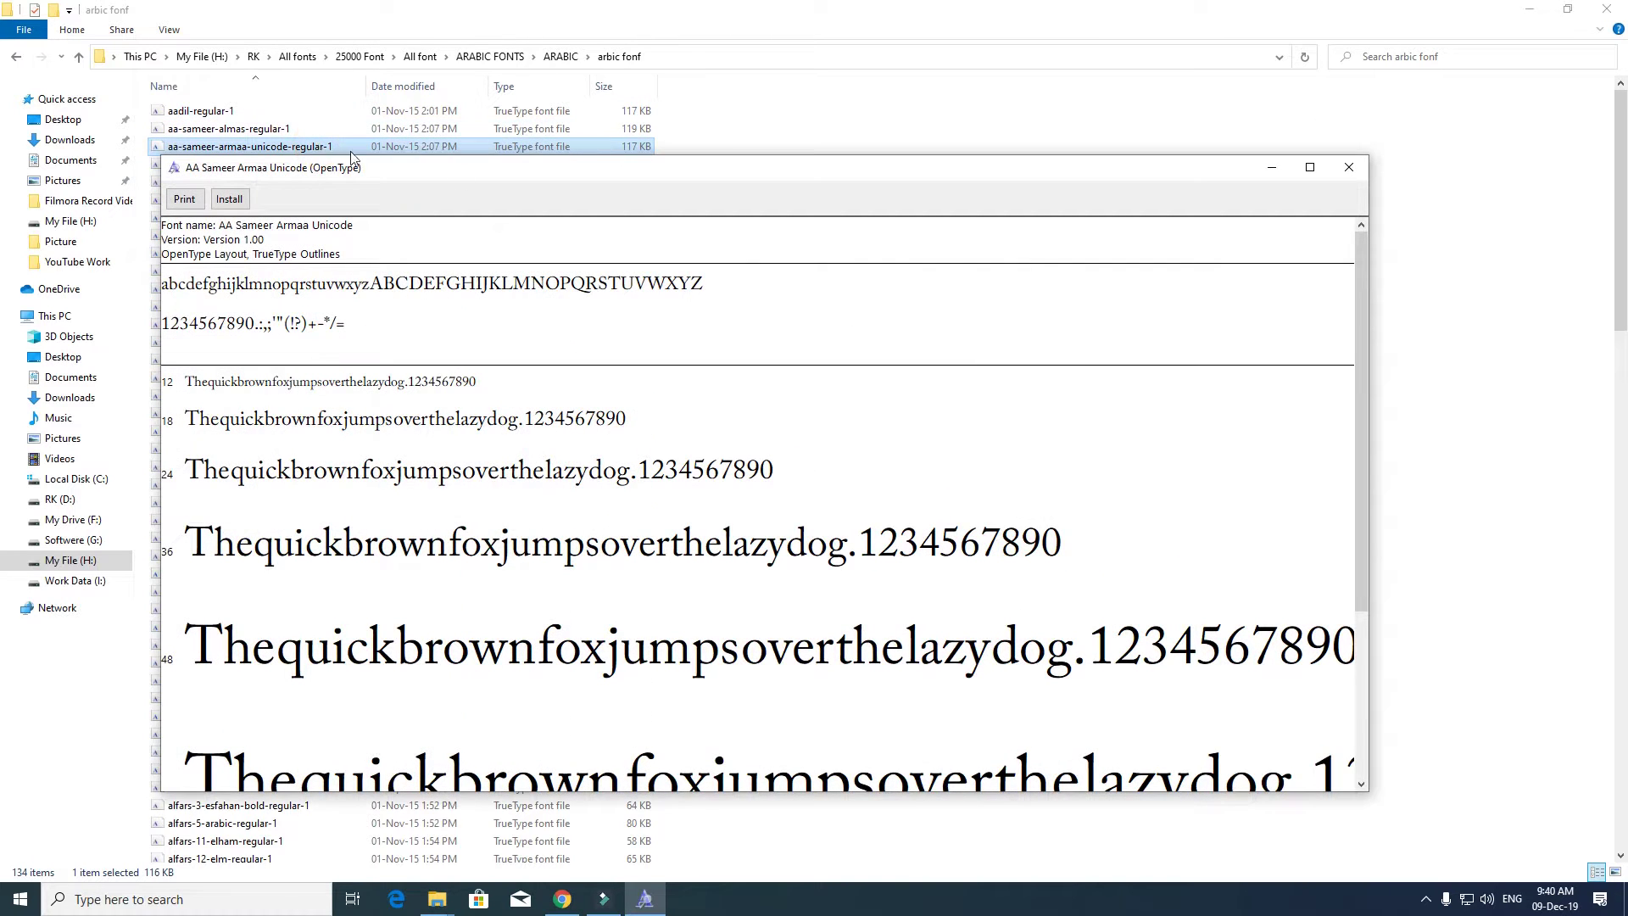
left_click(1355, 164)
double_click(344, 217)
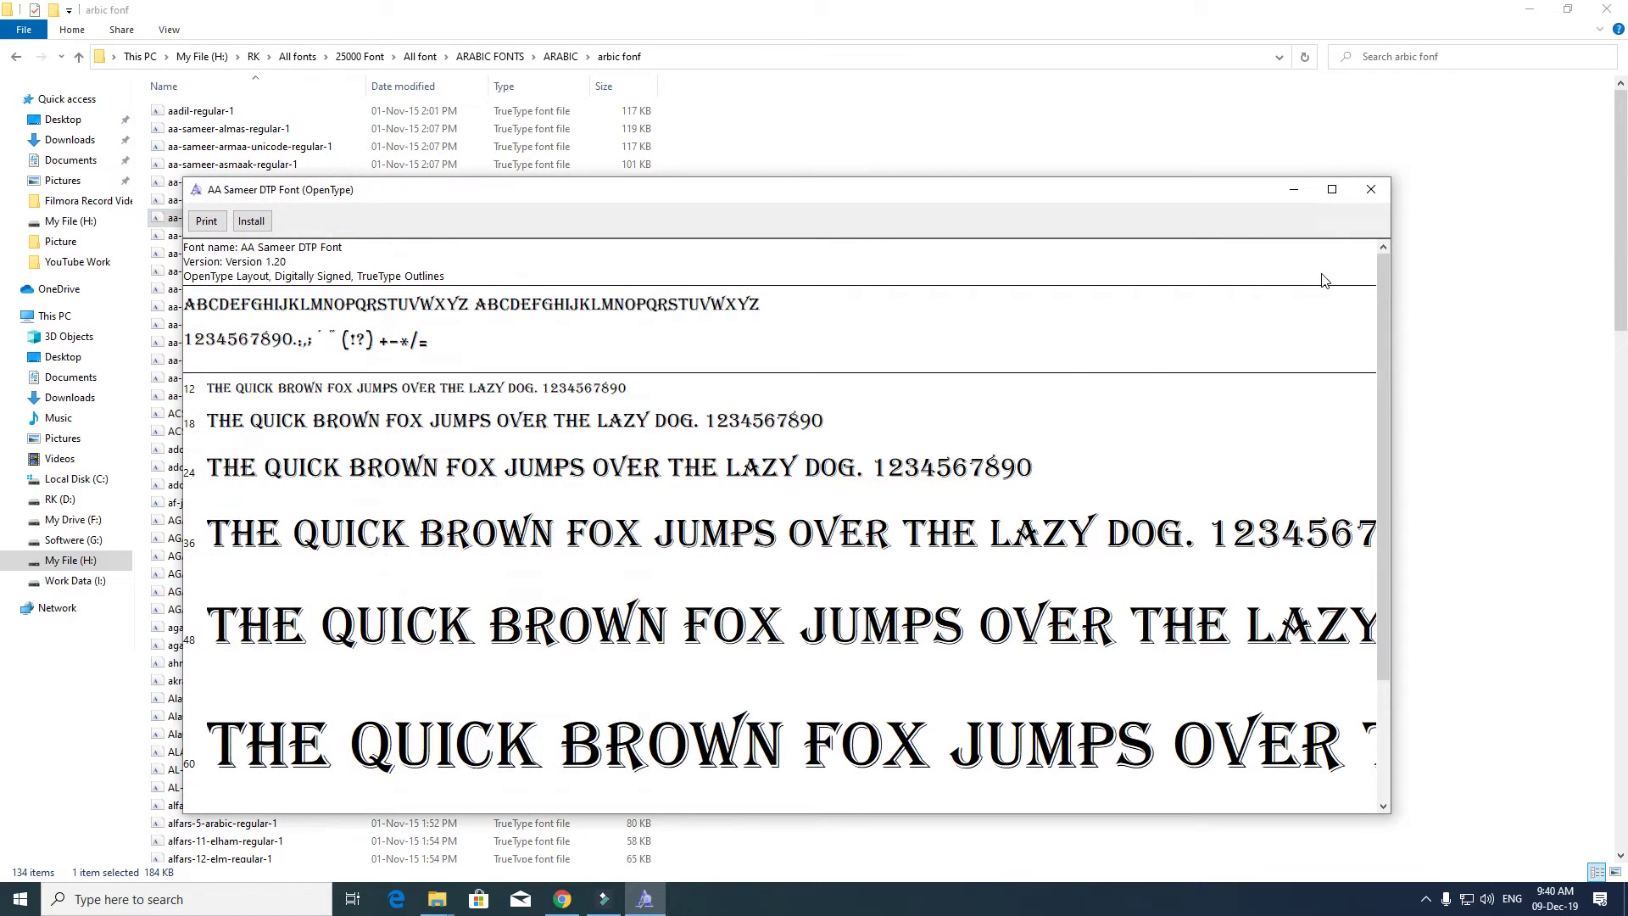
left_click(1370, 189)
double_click(233, 237)
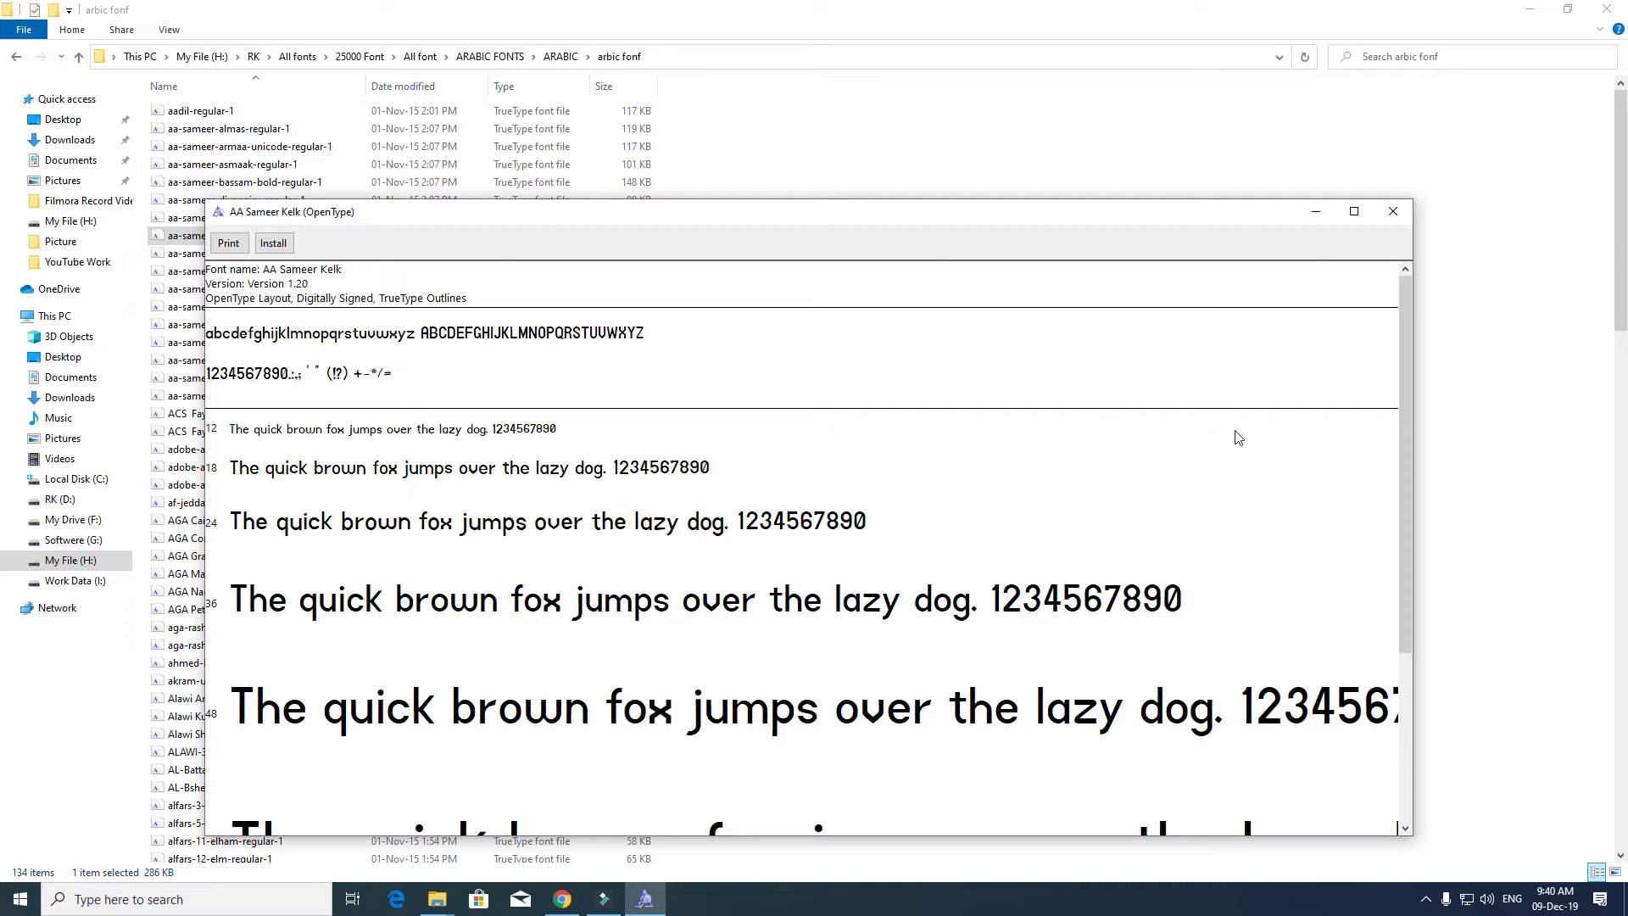
left_click(1393, 212)
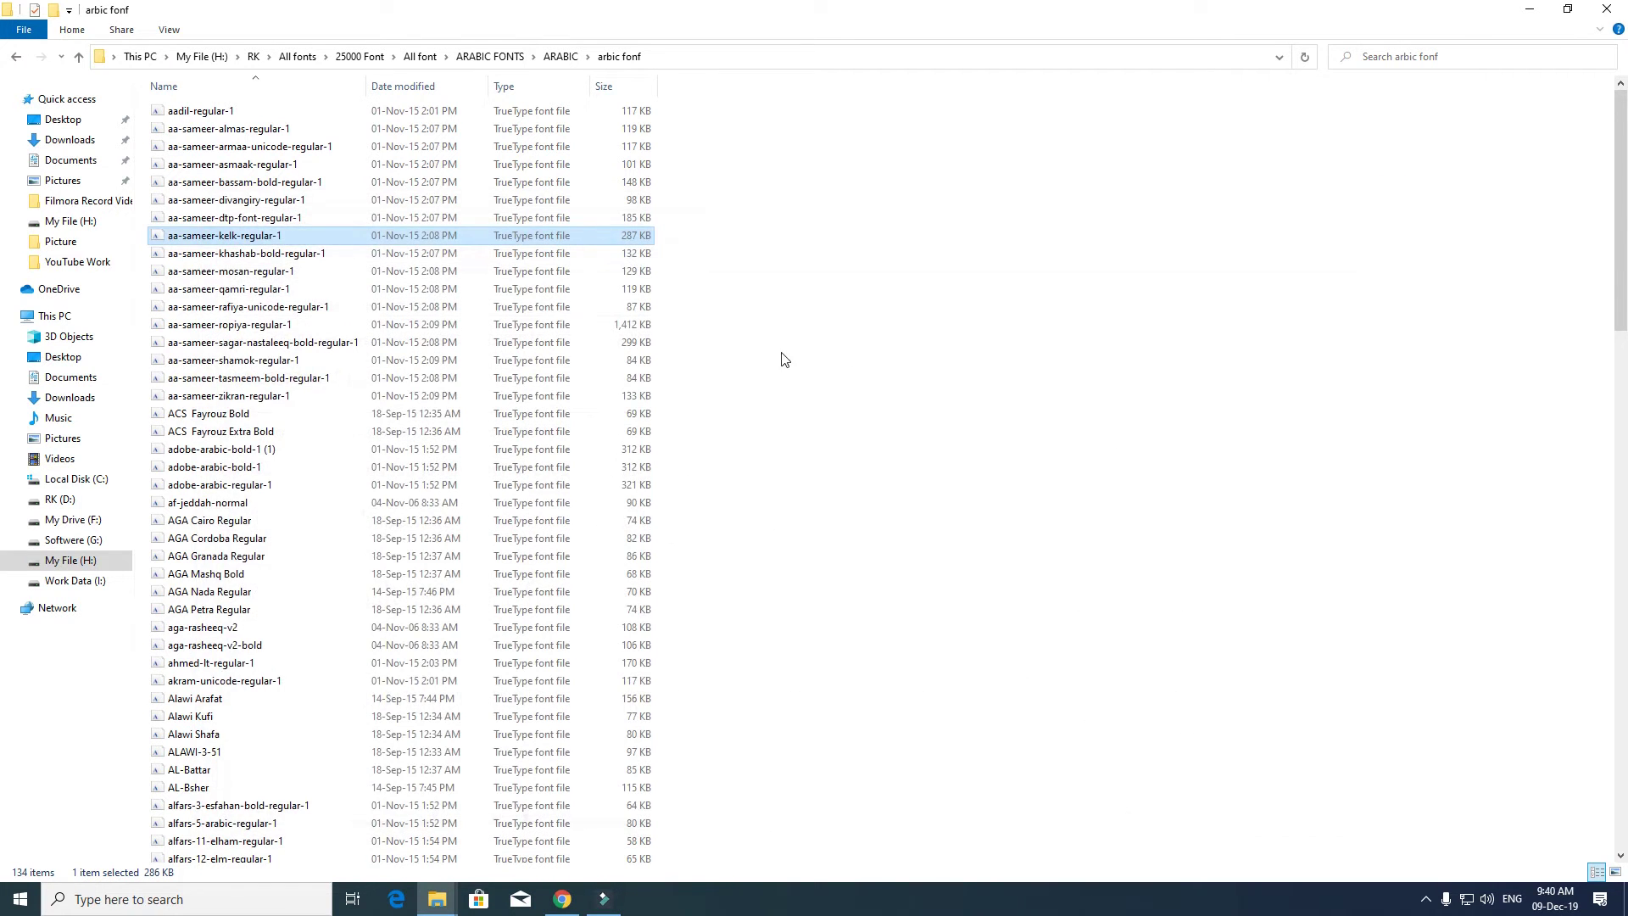
scroll(795, 338, "down", 20)
key("alt+Up")
- In the Fonts subfolder, preview A Thuluth, AL-Hotham and MTF Funk Fusion, then go up to All font
double_click(216, 131)
double_click(214, 116)
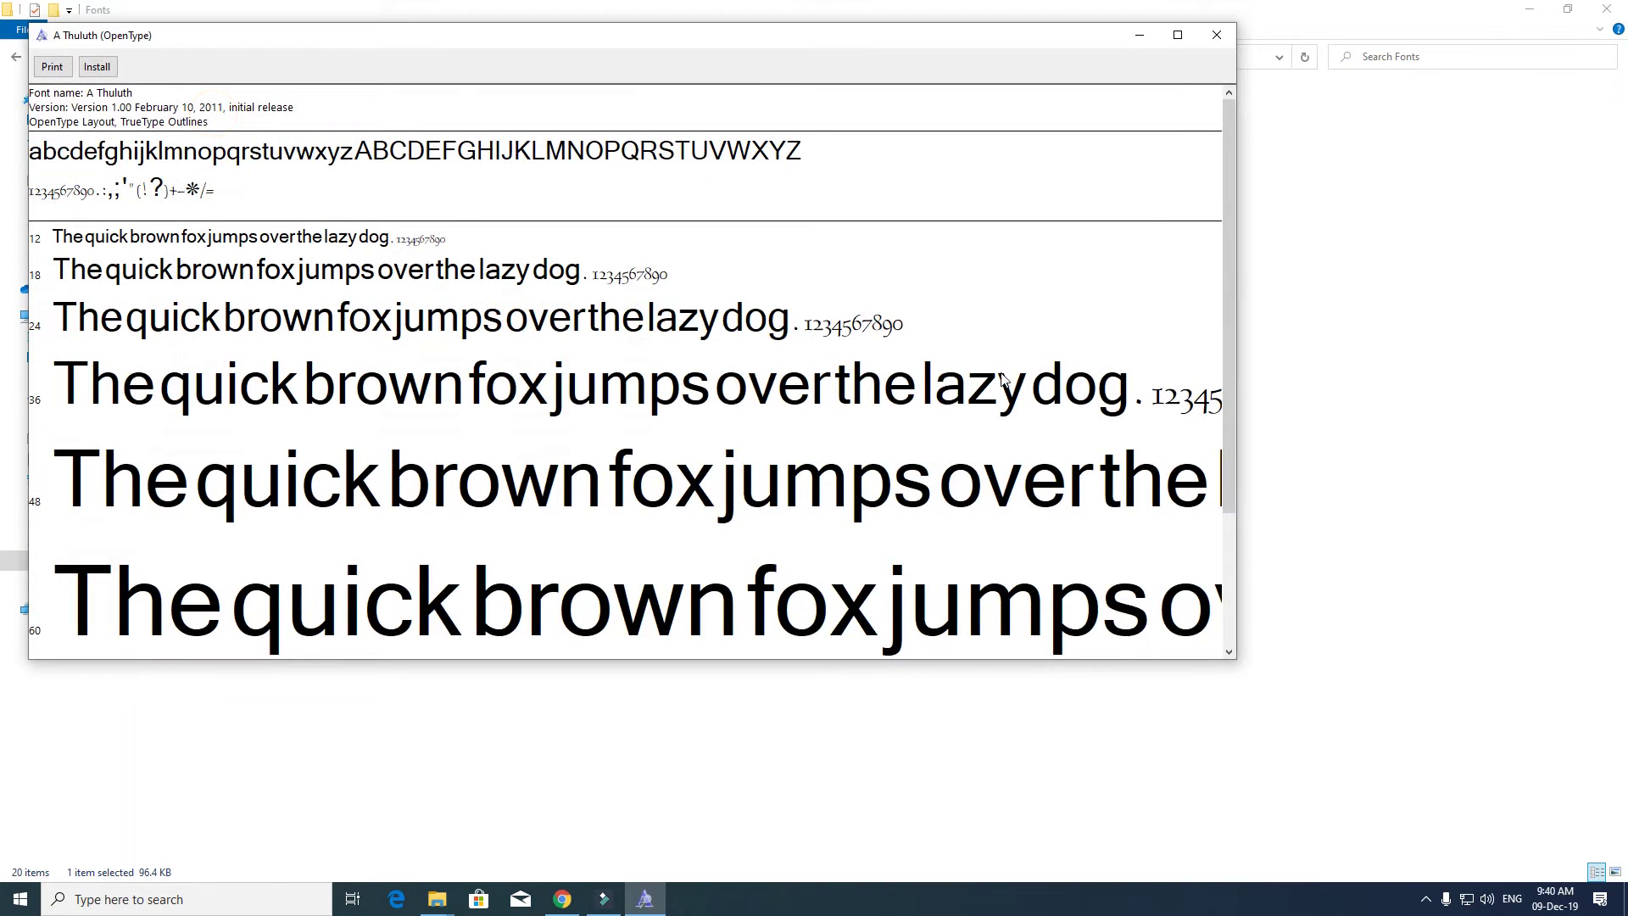
left_click(1219, 37)
double_click(363, 273)
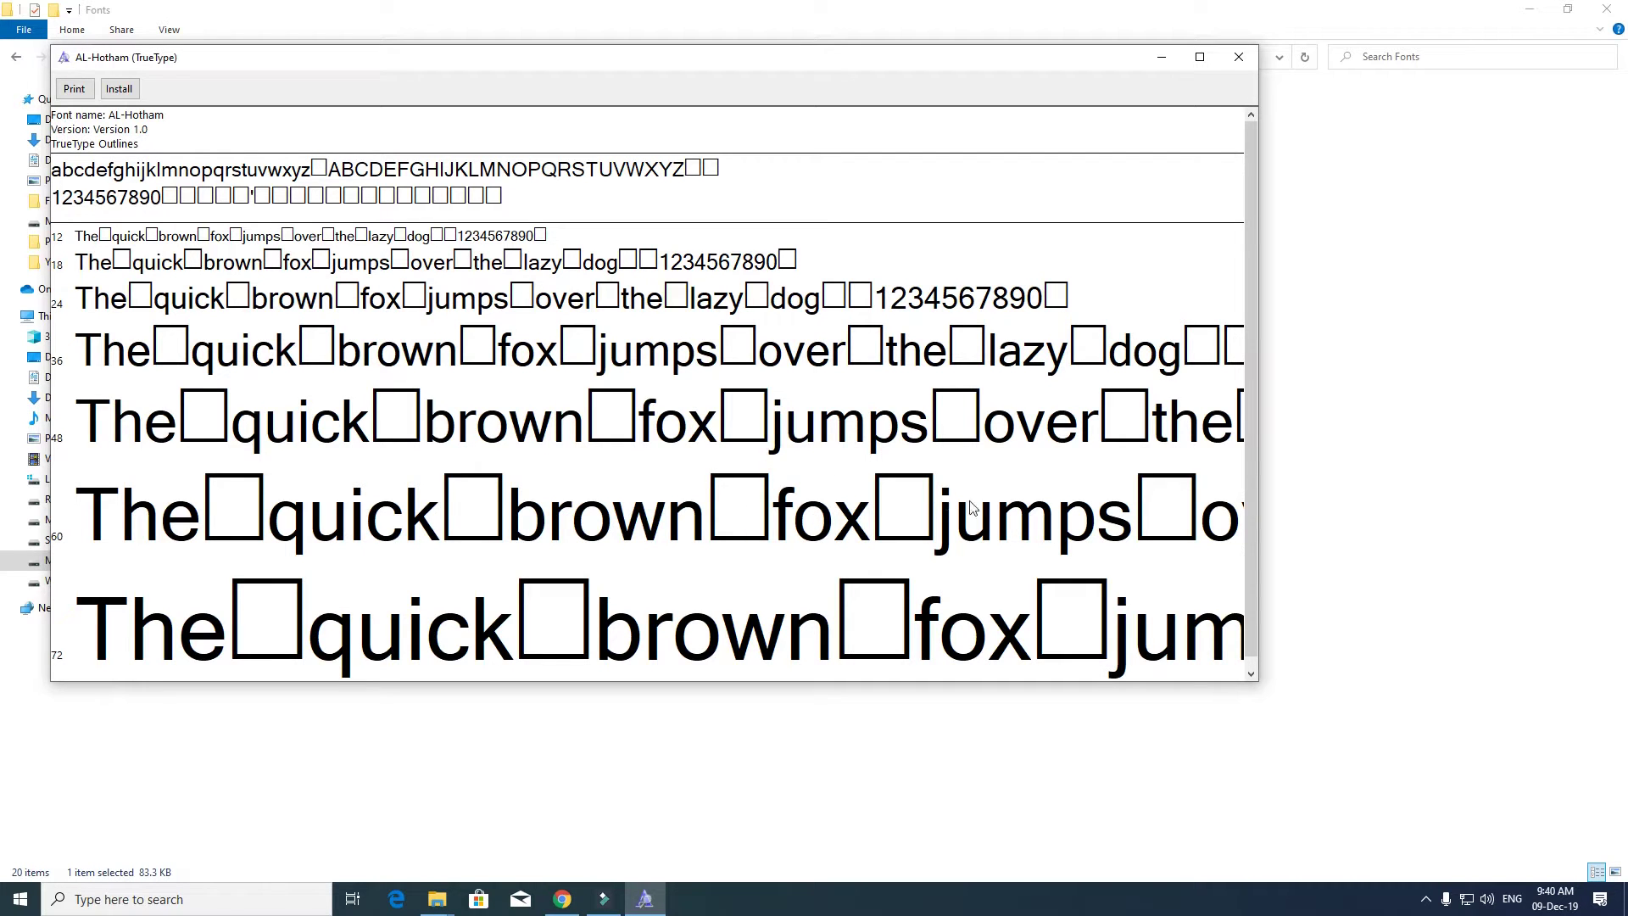
left_click(1239, 56)
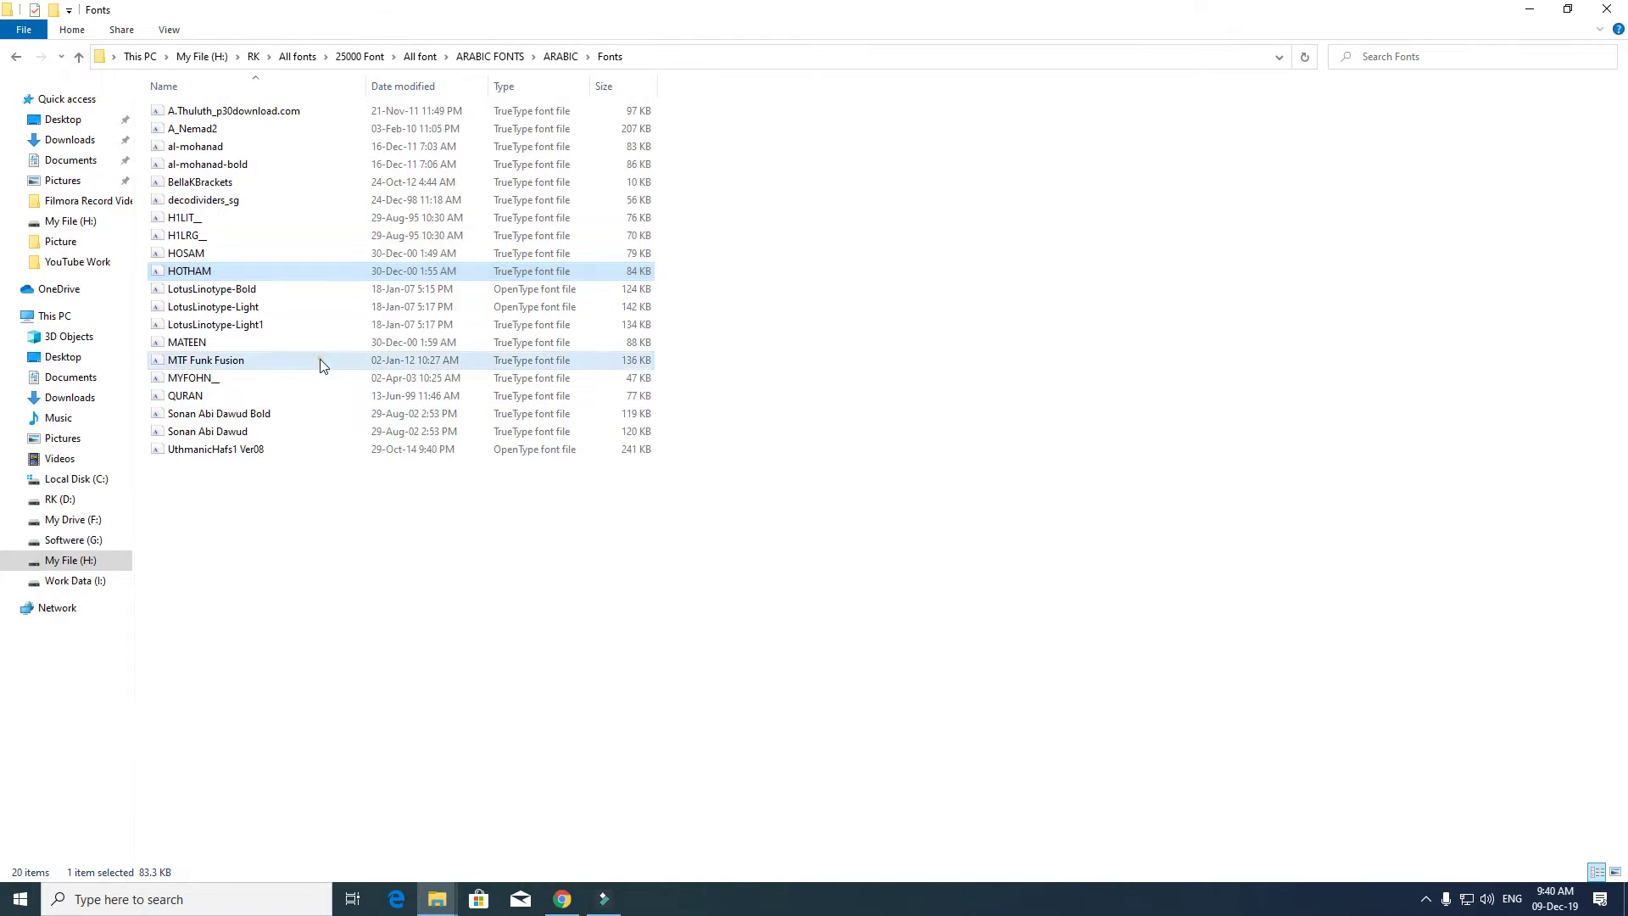
double_click(320, 360)
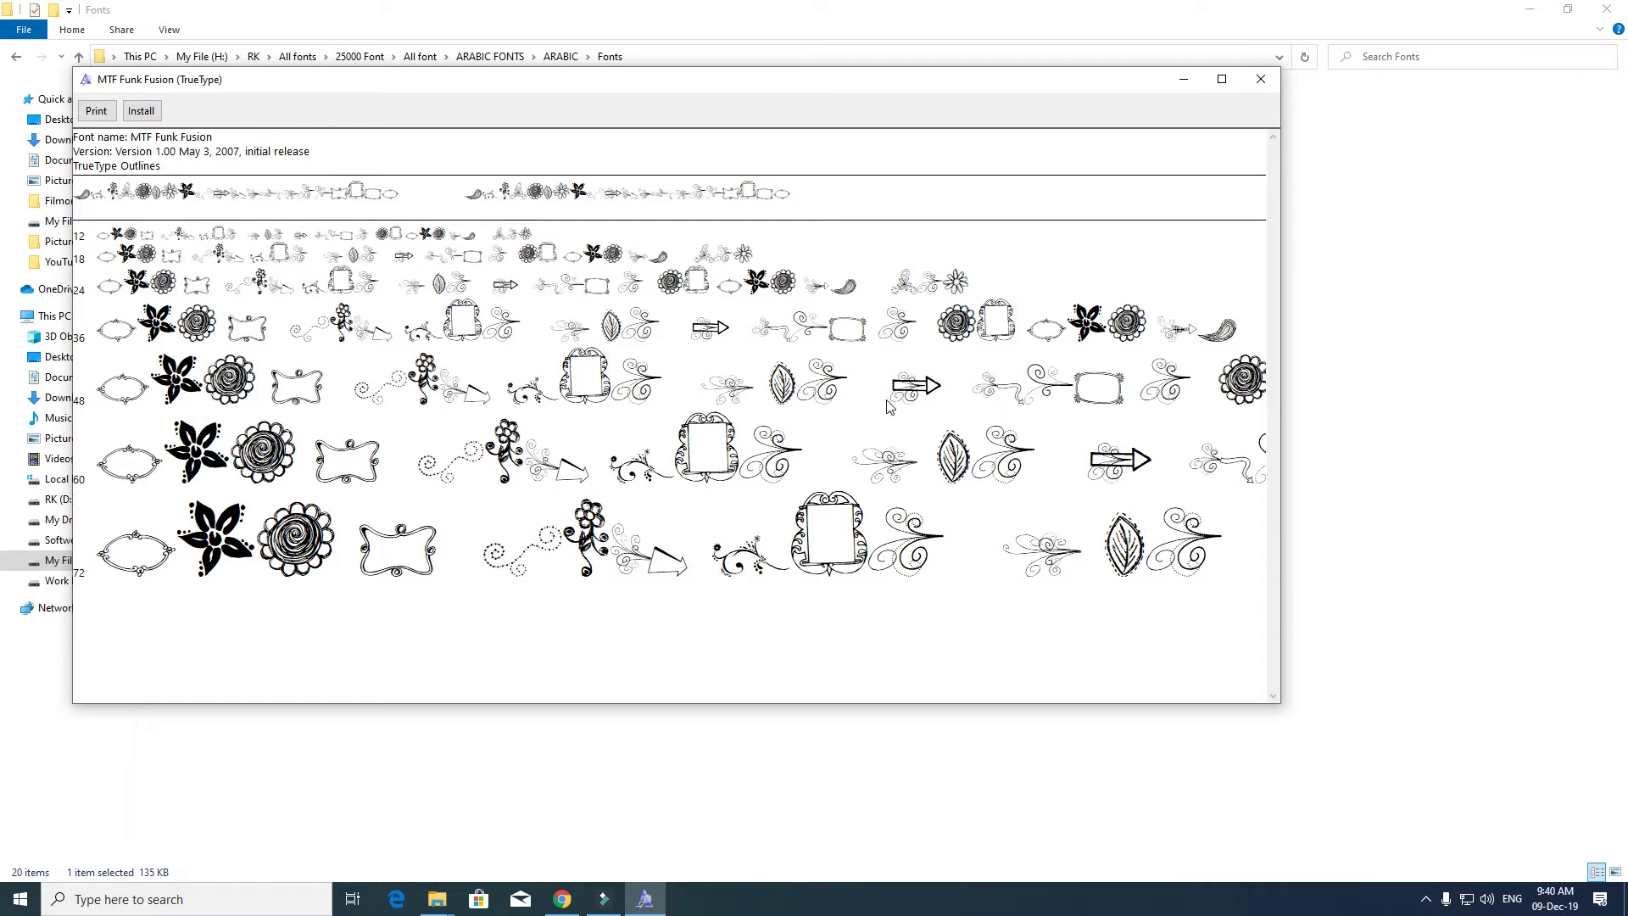
left_click(1261, 80)
key("BackSpace")
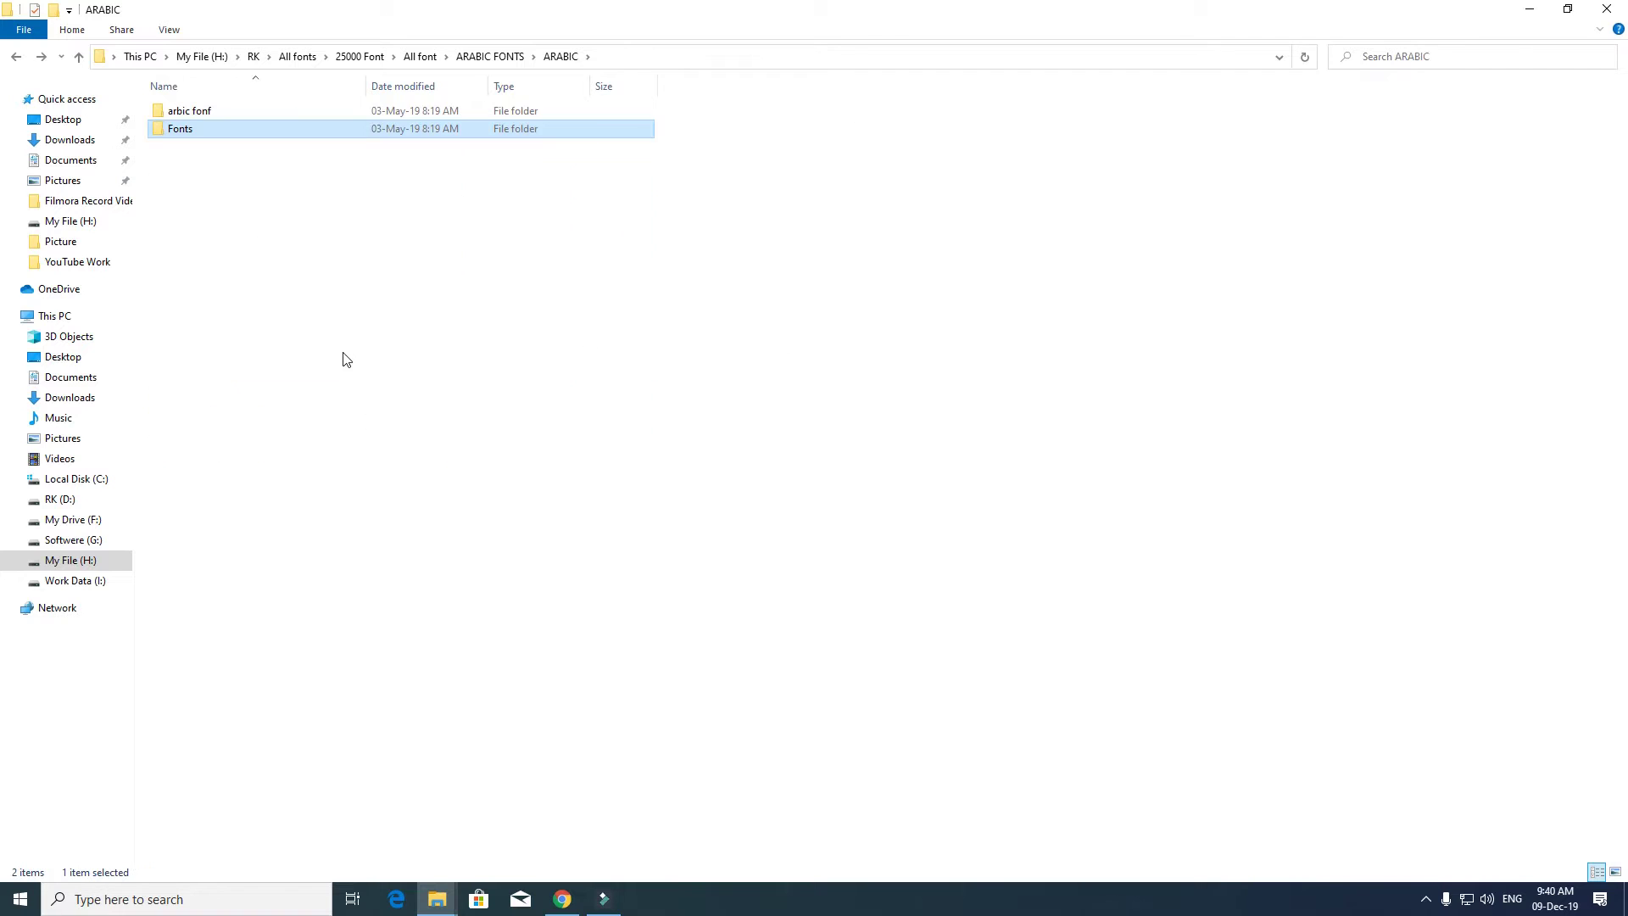
key("BackSpace")
key("BackSpace")
- In BORDER & CORNER, preview Adobe Wood Type Ornaments Two and Botanical
double_click(241, 129)
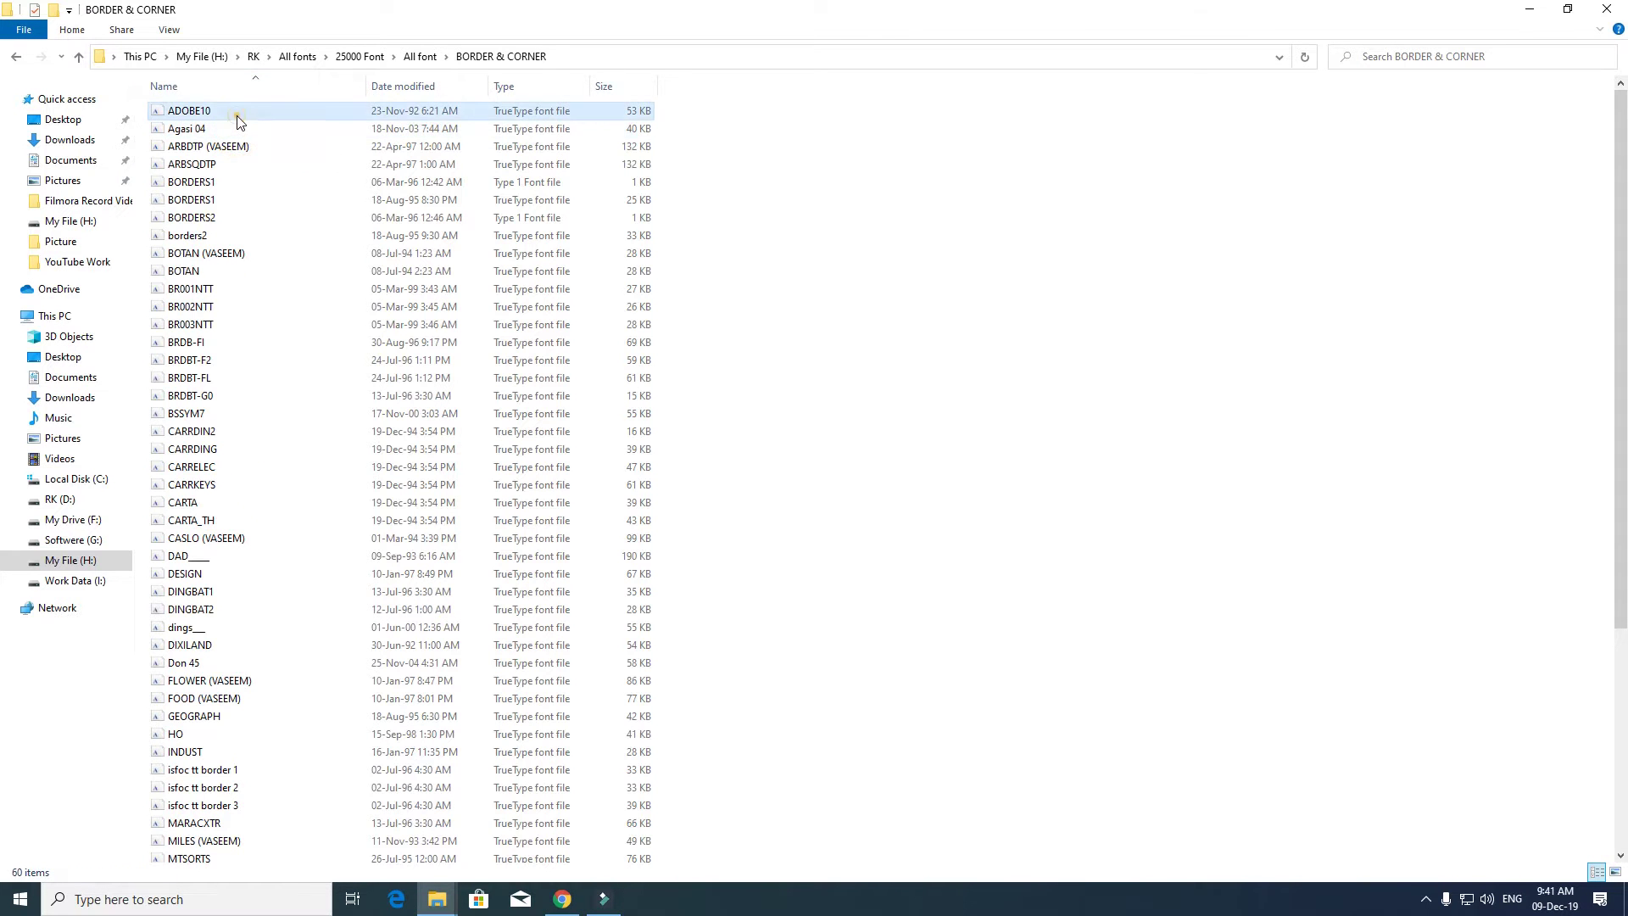
double_click(238, 119)
left_click(819, 568)
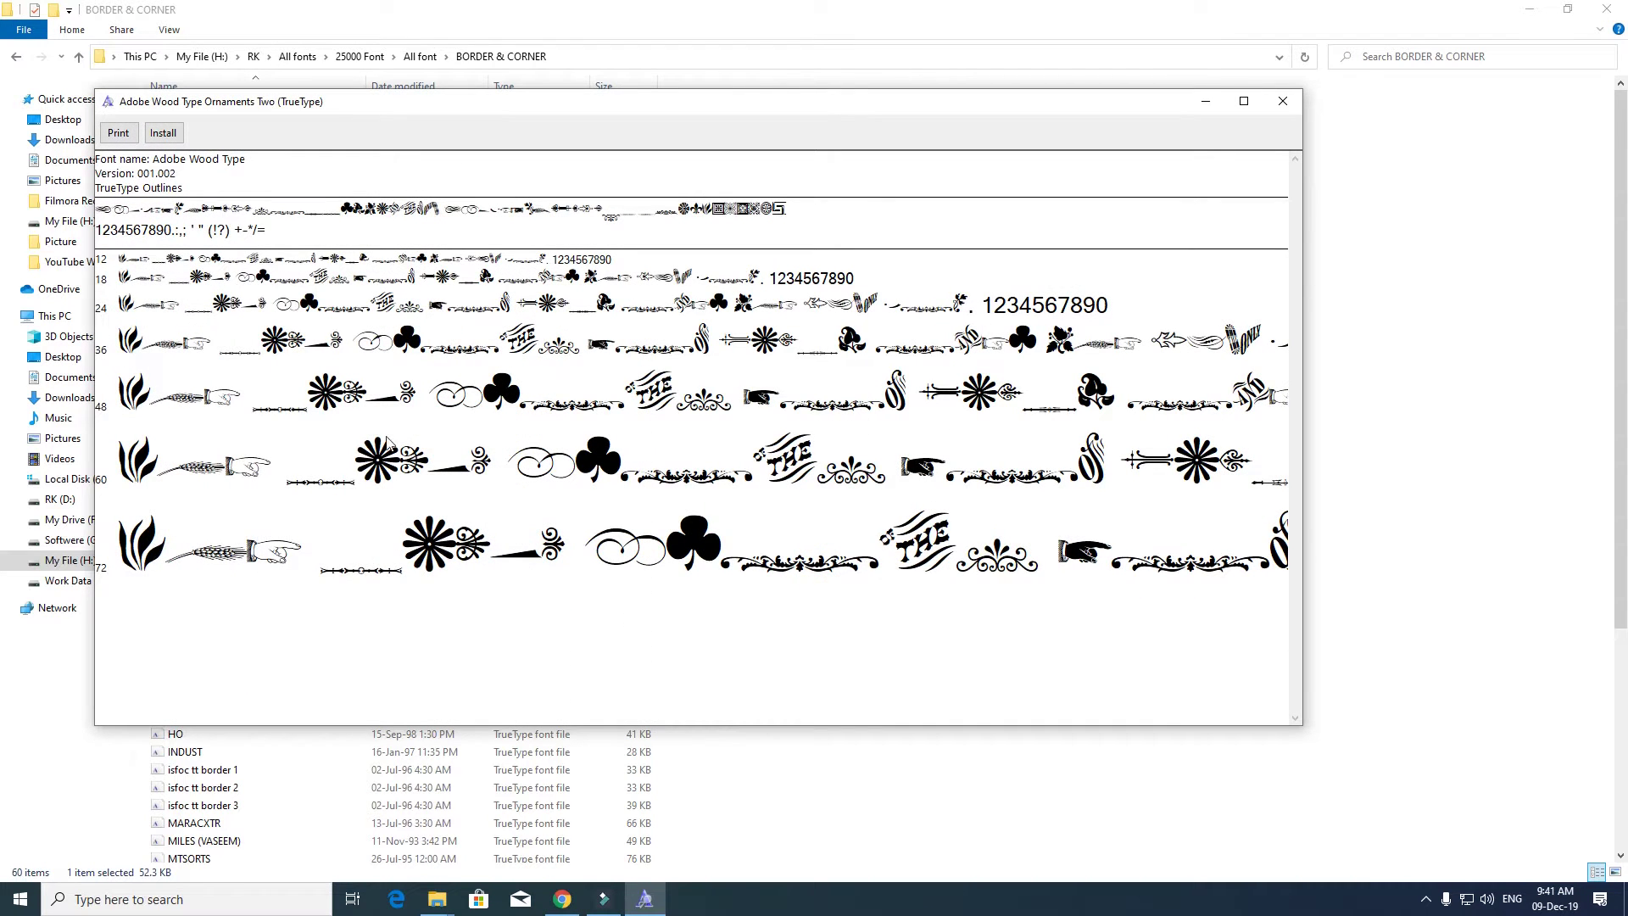
left_click(1182, 578)
left_click(1281, 102)
double_click(199, 254)
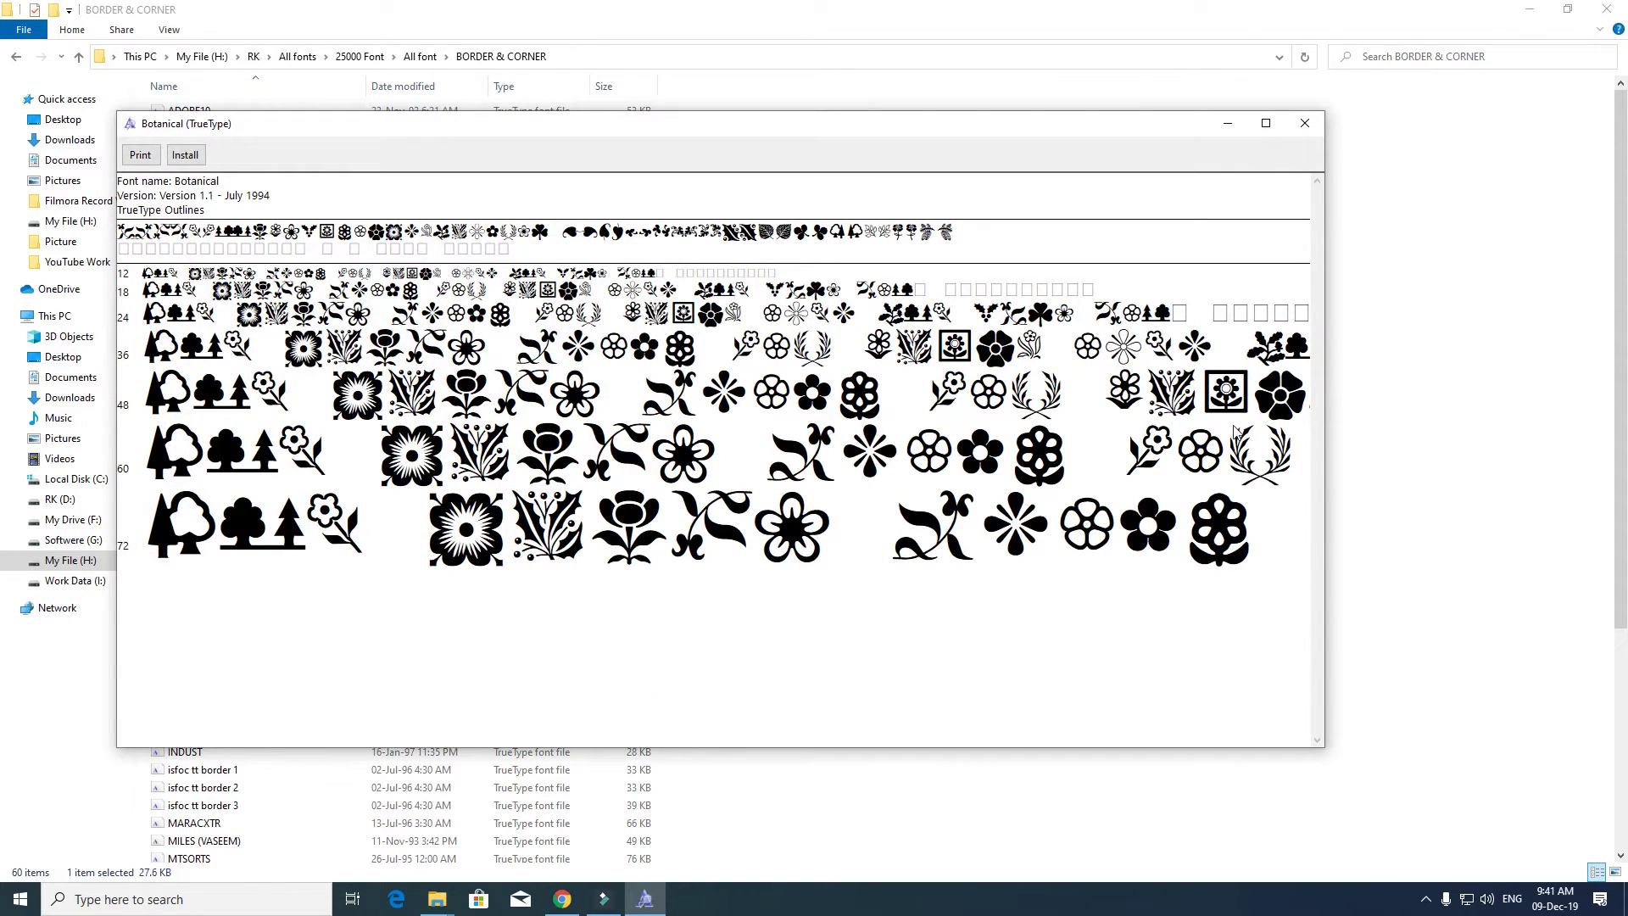
left_click(1305, 123)
- Preview CarrDingbats1, DingbatsTwo, GeographicSymbols and MCS Industrial ornament fonts
double_click(518, 451)
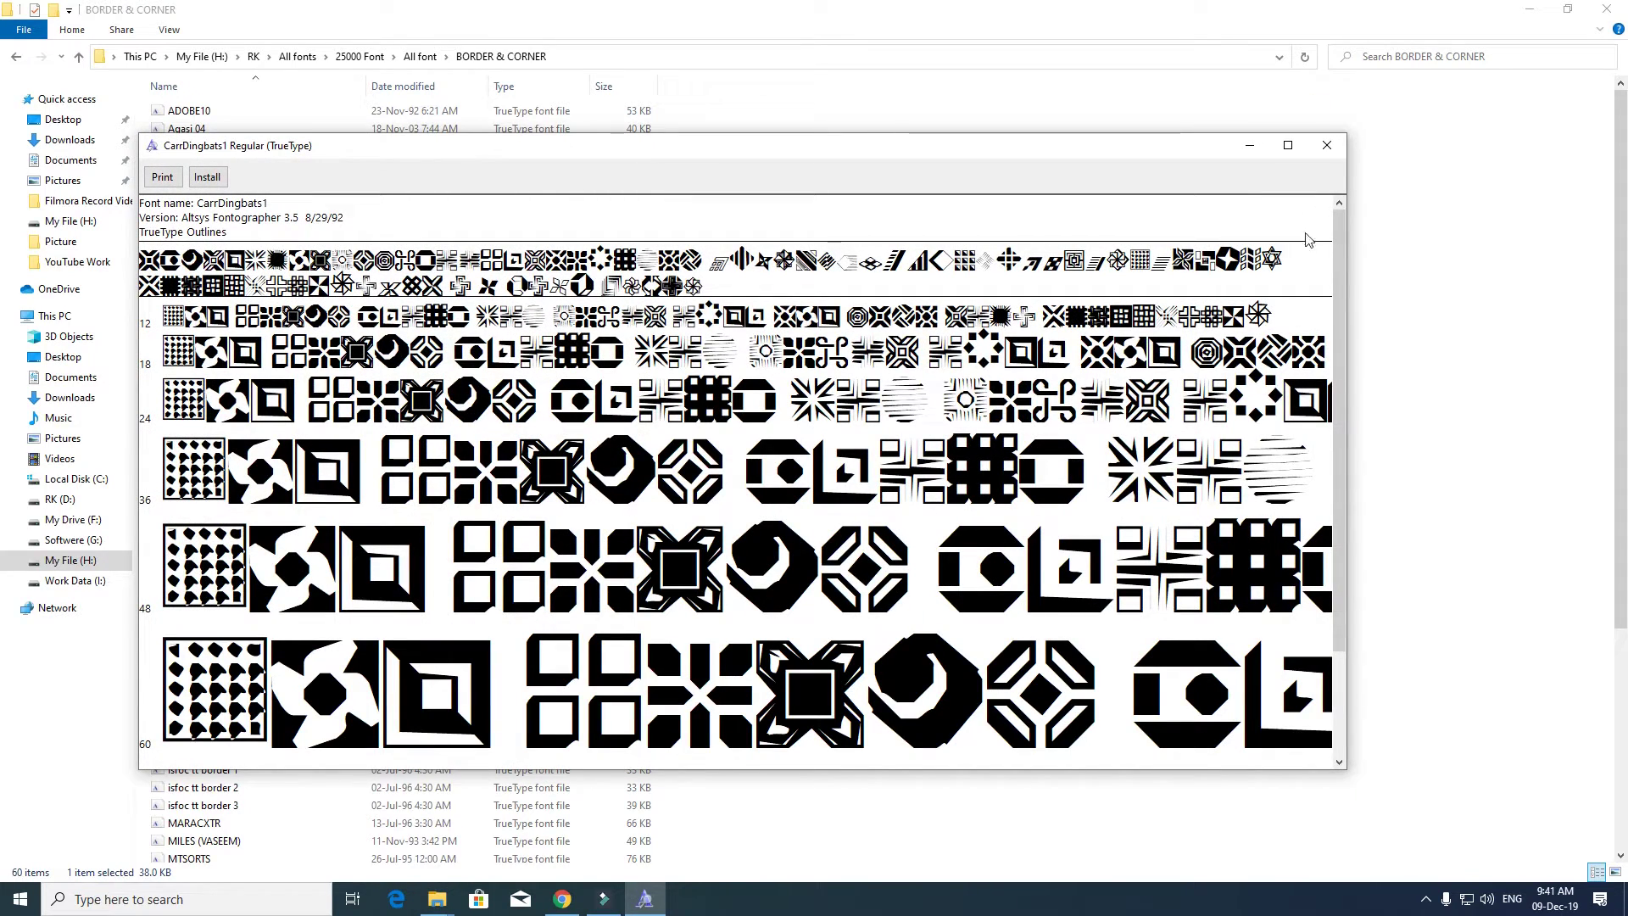
left_click(1326, 146)
double_click(356, 611)
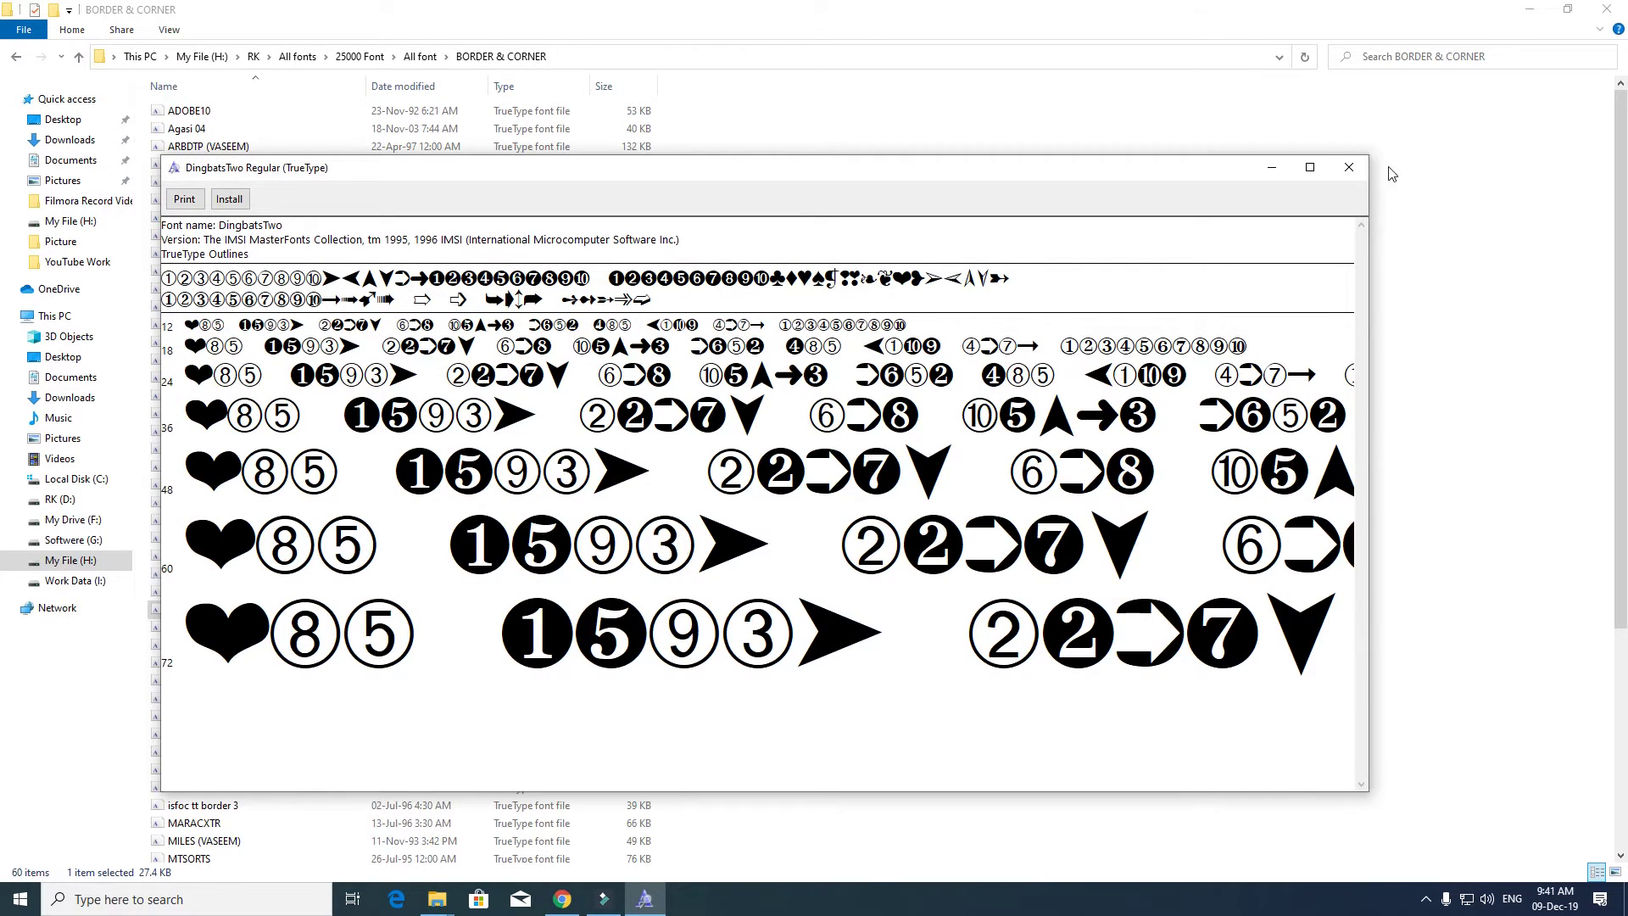
left_click(1348, 167)
double_click(309, 720)
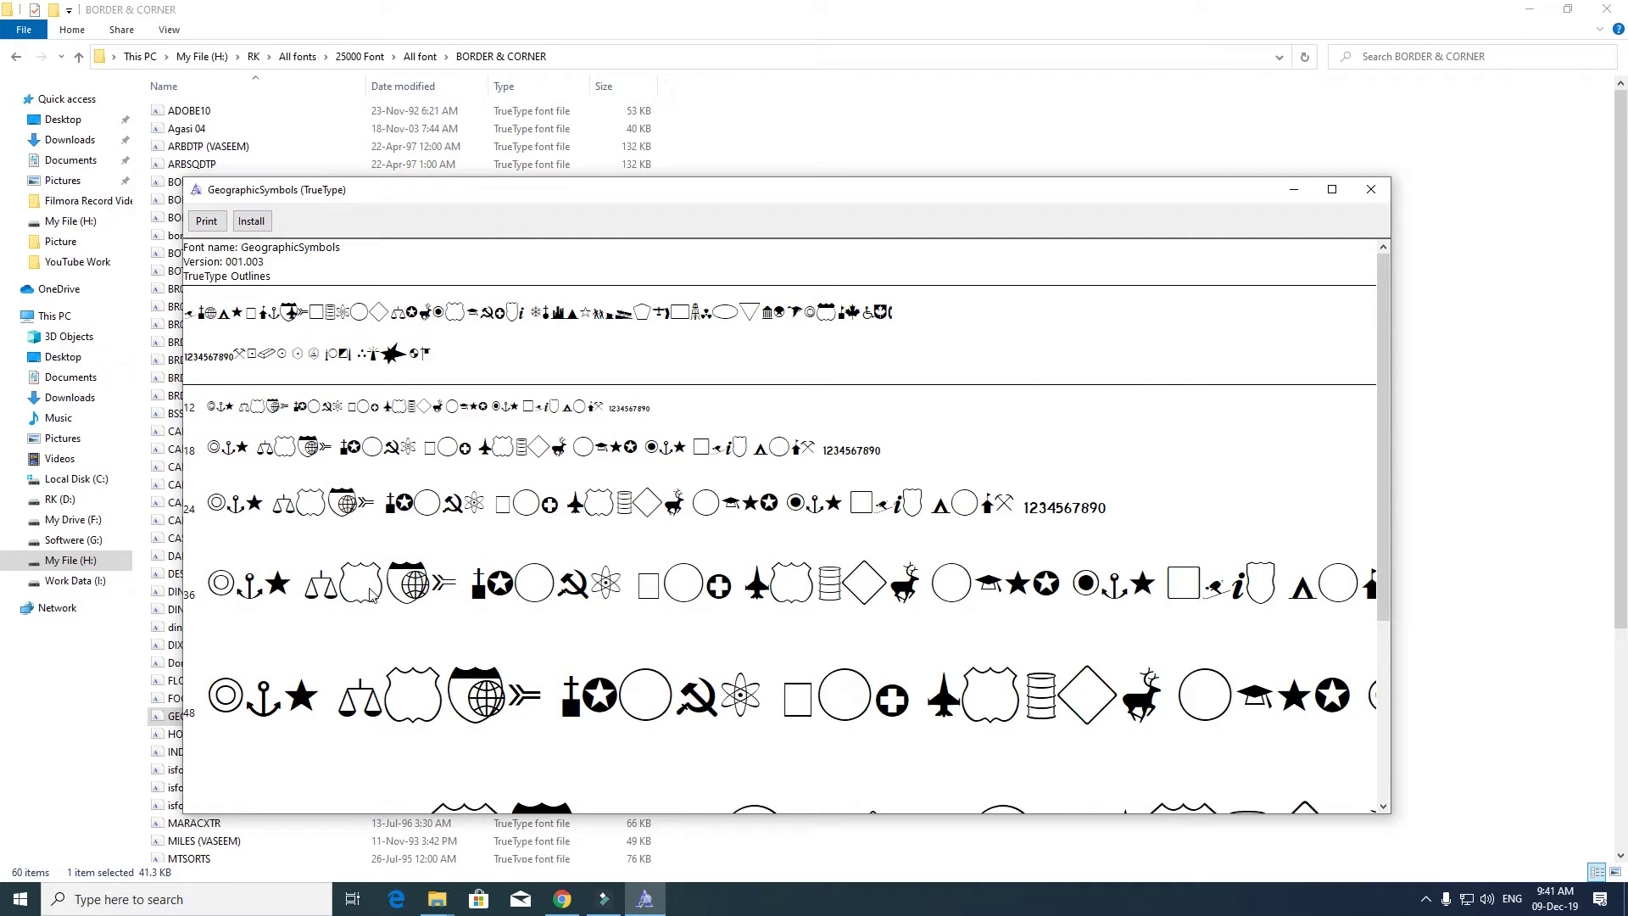
left_click(1367, 188)
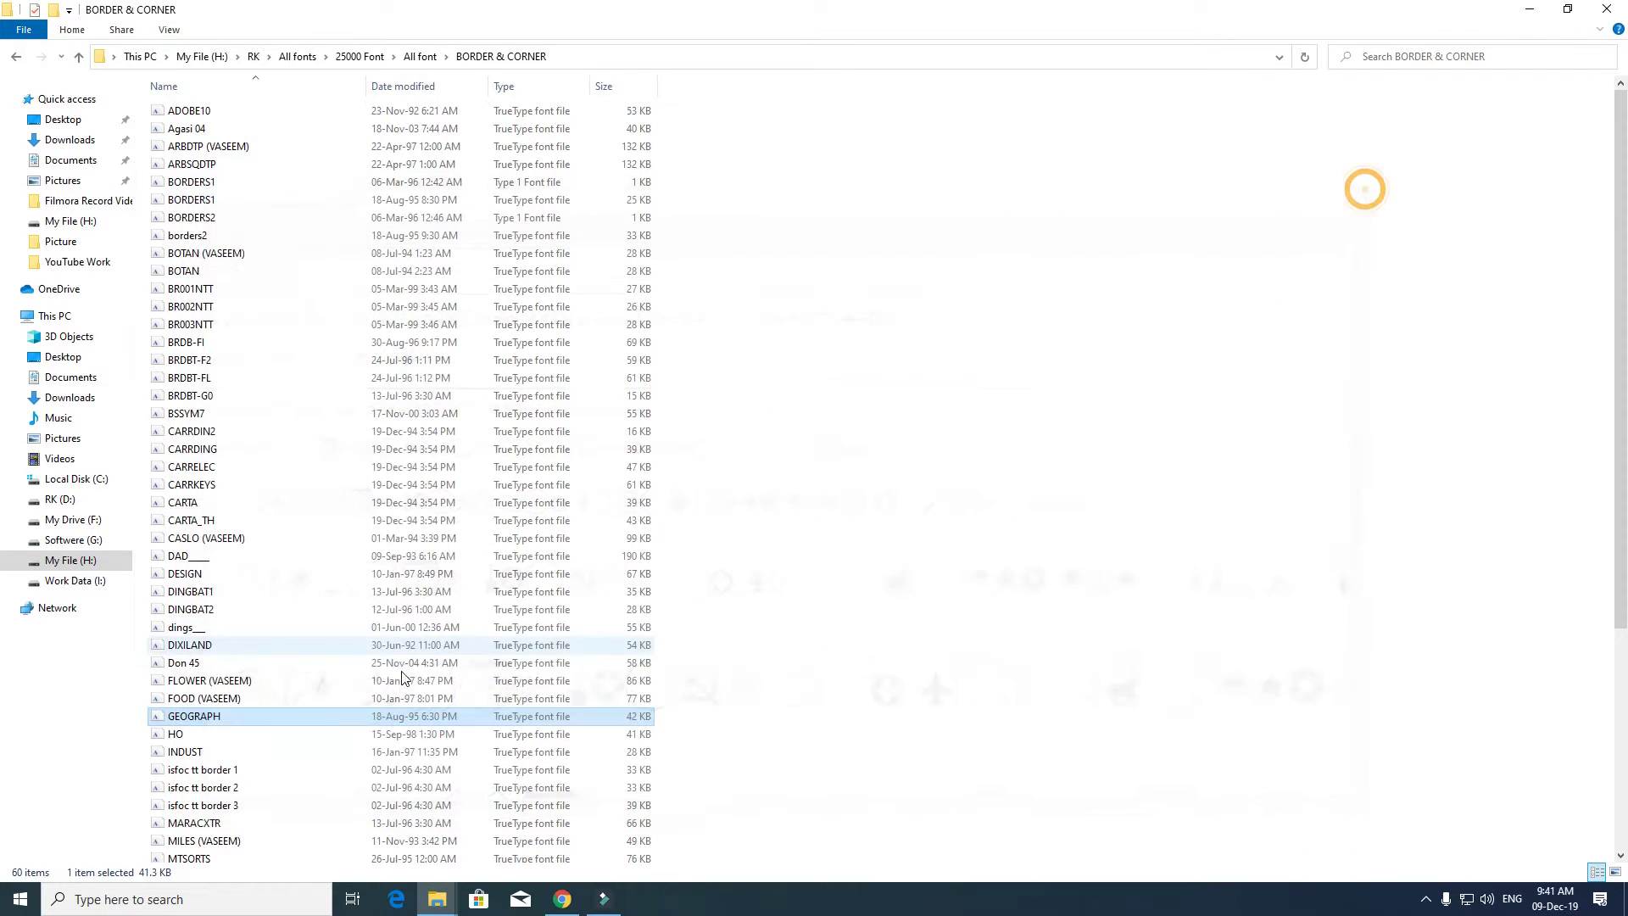
double_click(282, 753)
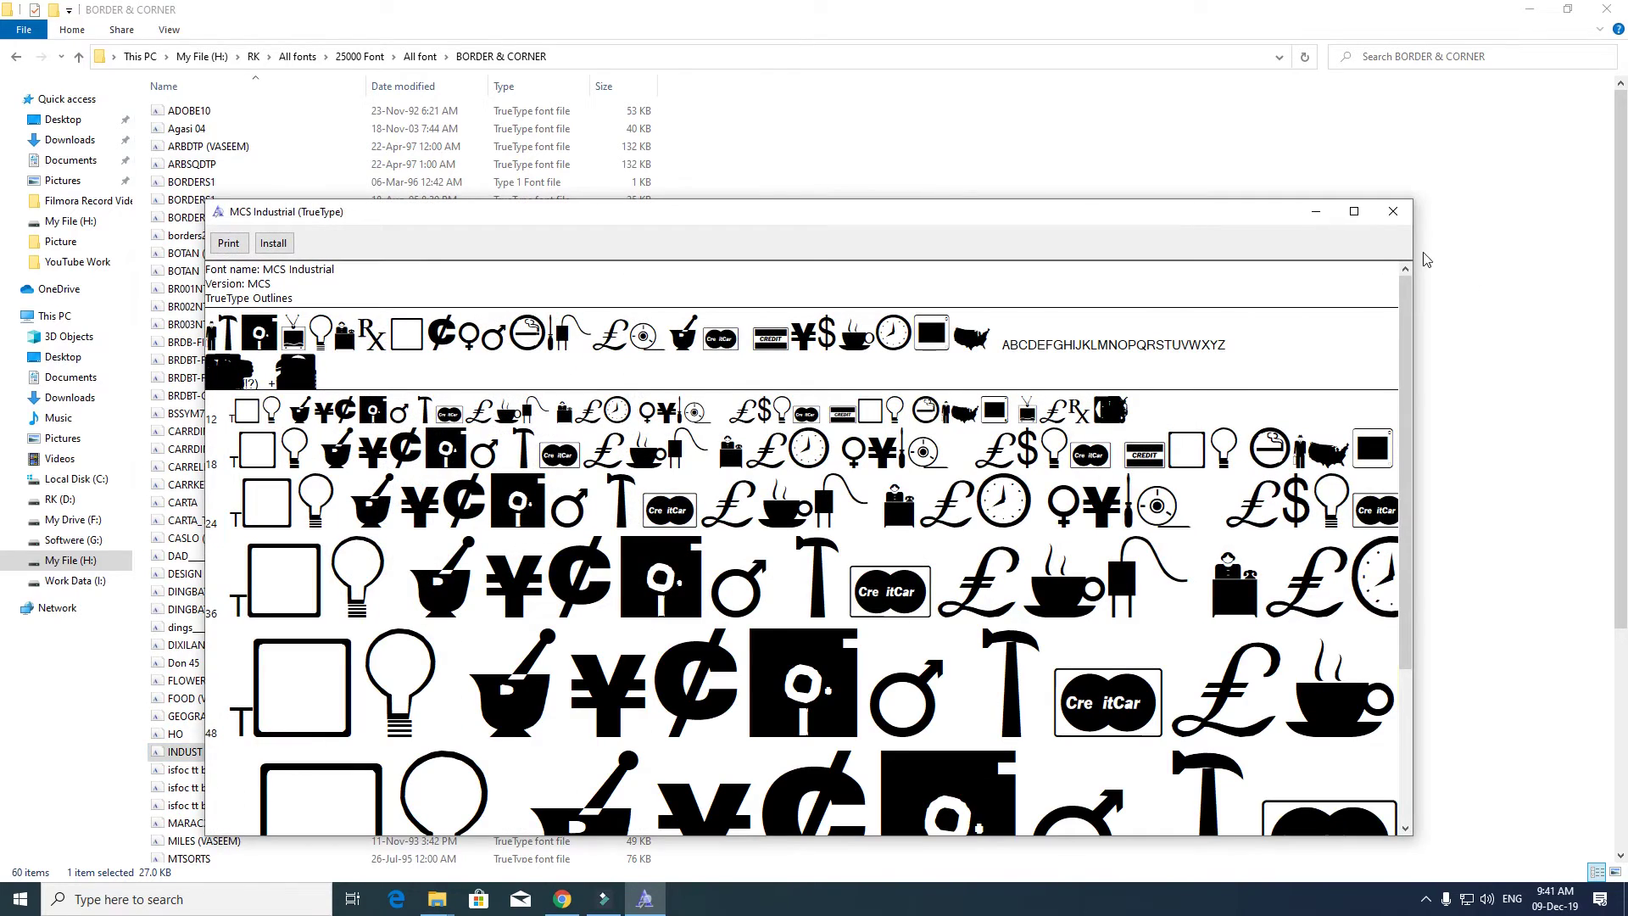
left_click(1392, 212)
scroll(352, 537, "down", 6)
- Preview Signs, Vacation MT, Vintage Decorative Signs 12 and Vintage Panels_014, closing each viewer
double_click(223, 585)
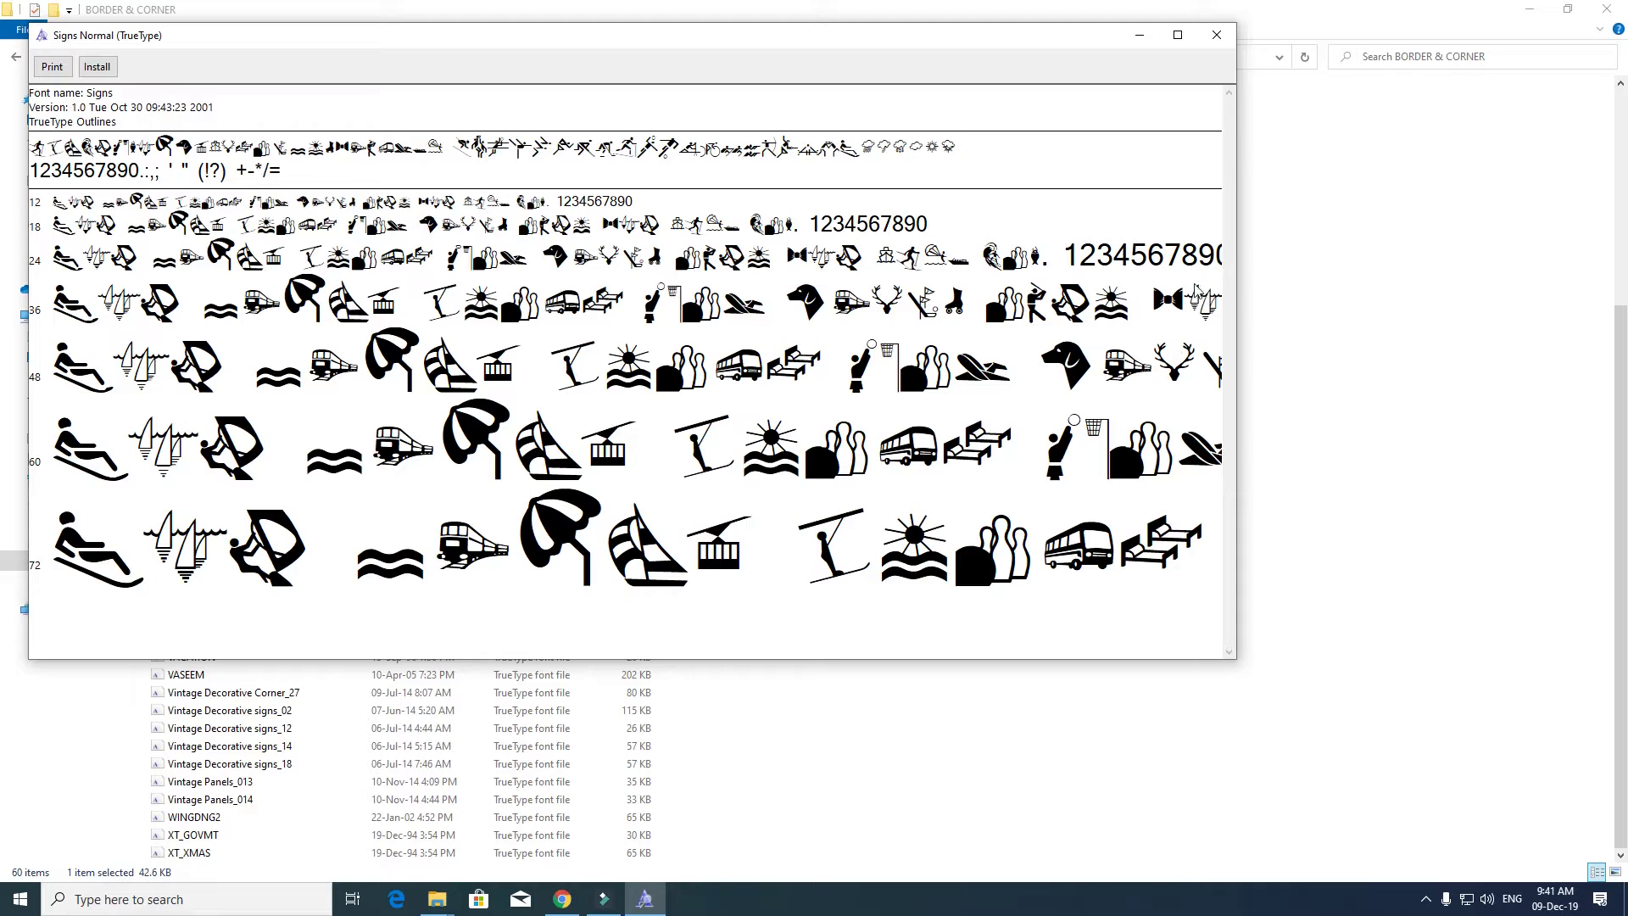
left_click(1217, 35)
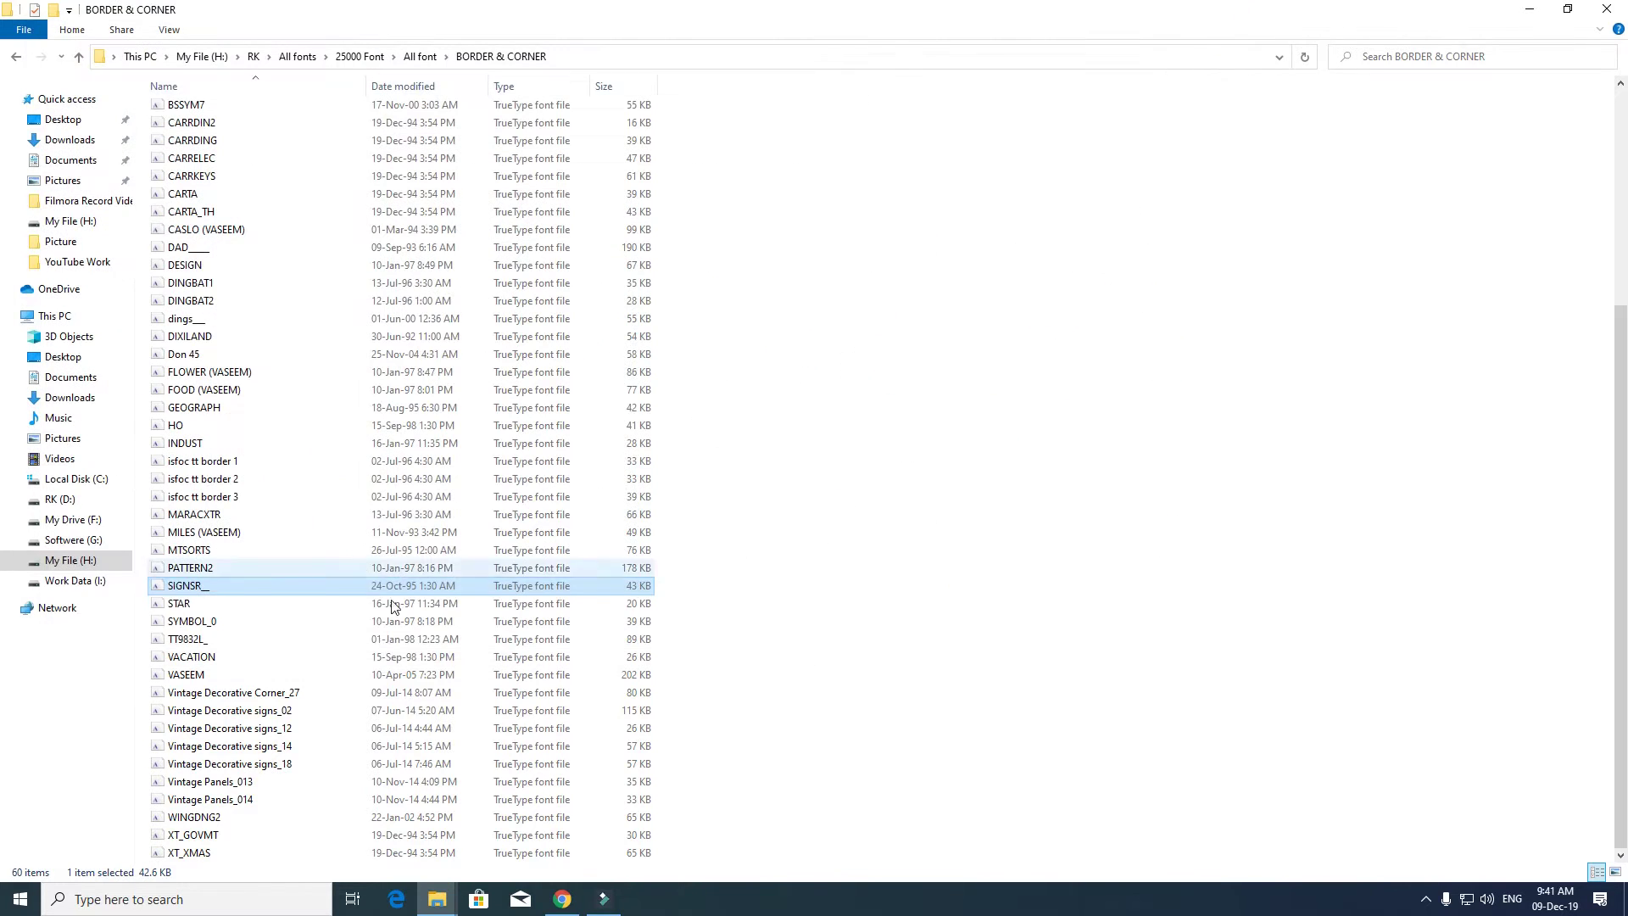
left_click(175, 662)
double_click(176, 662)
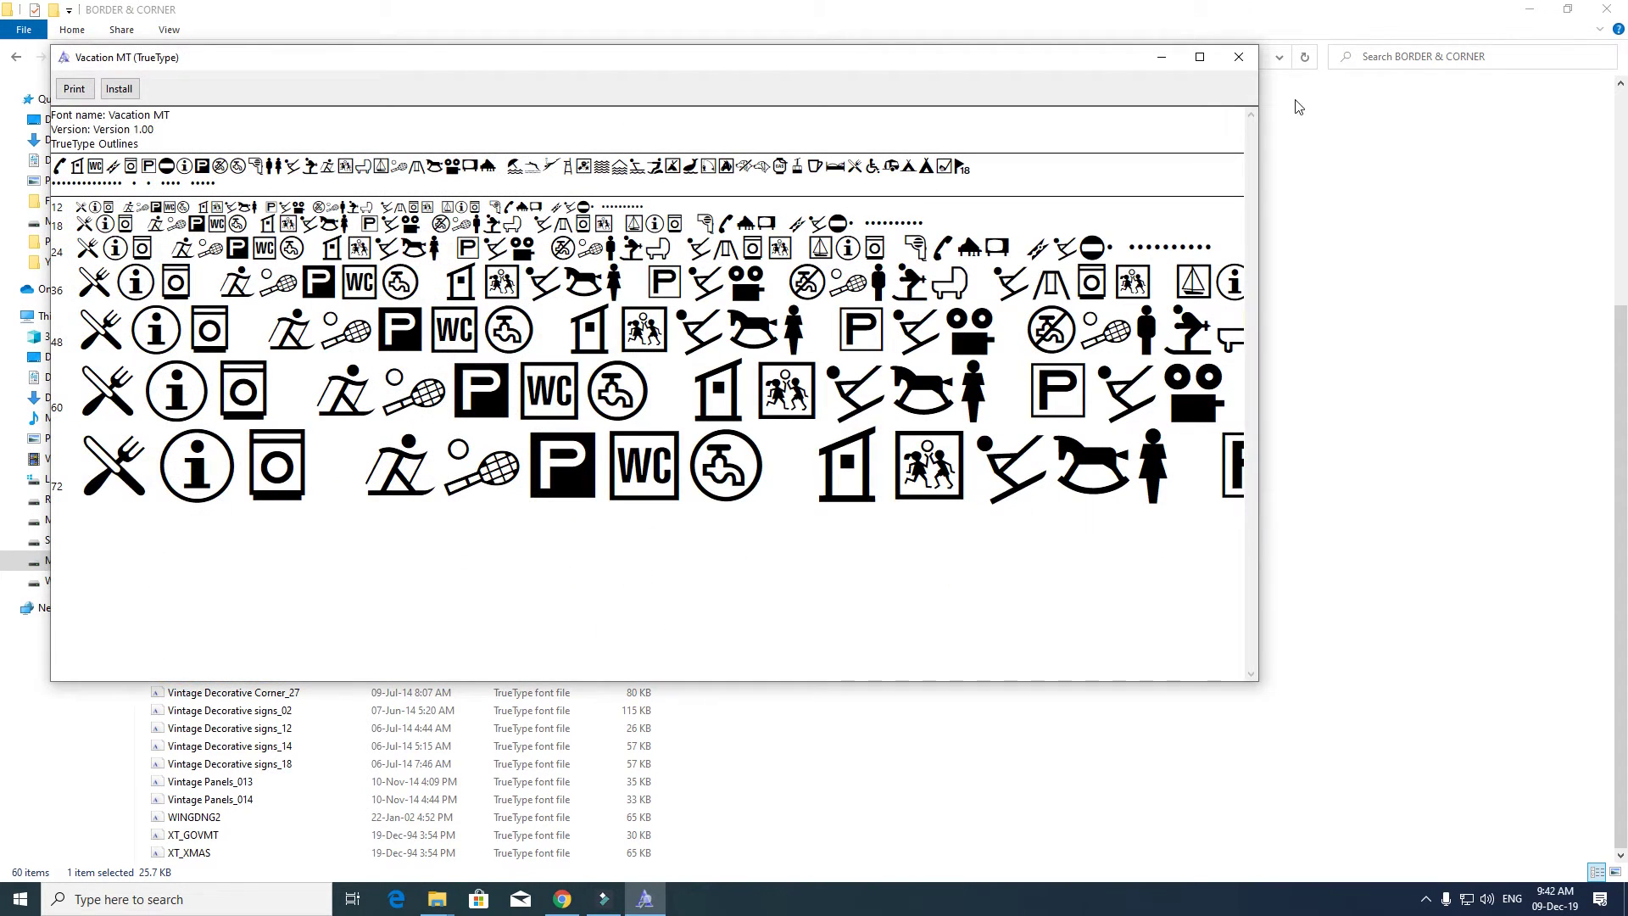
left_click(1240, 56)
double_click(229, 727)
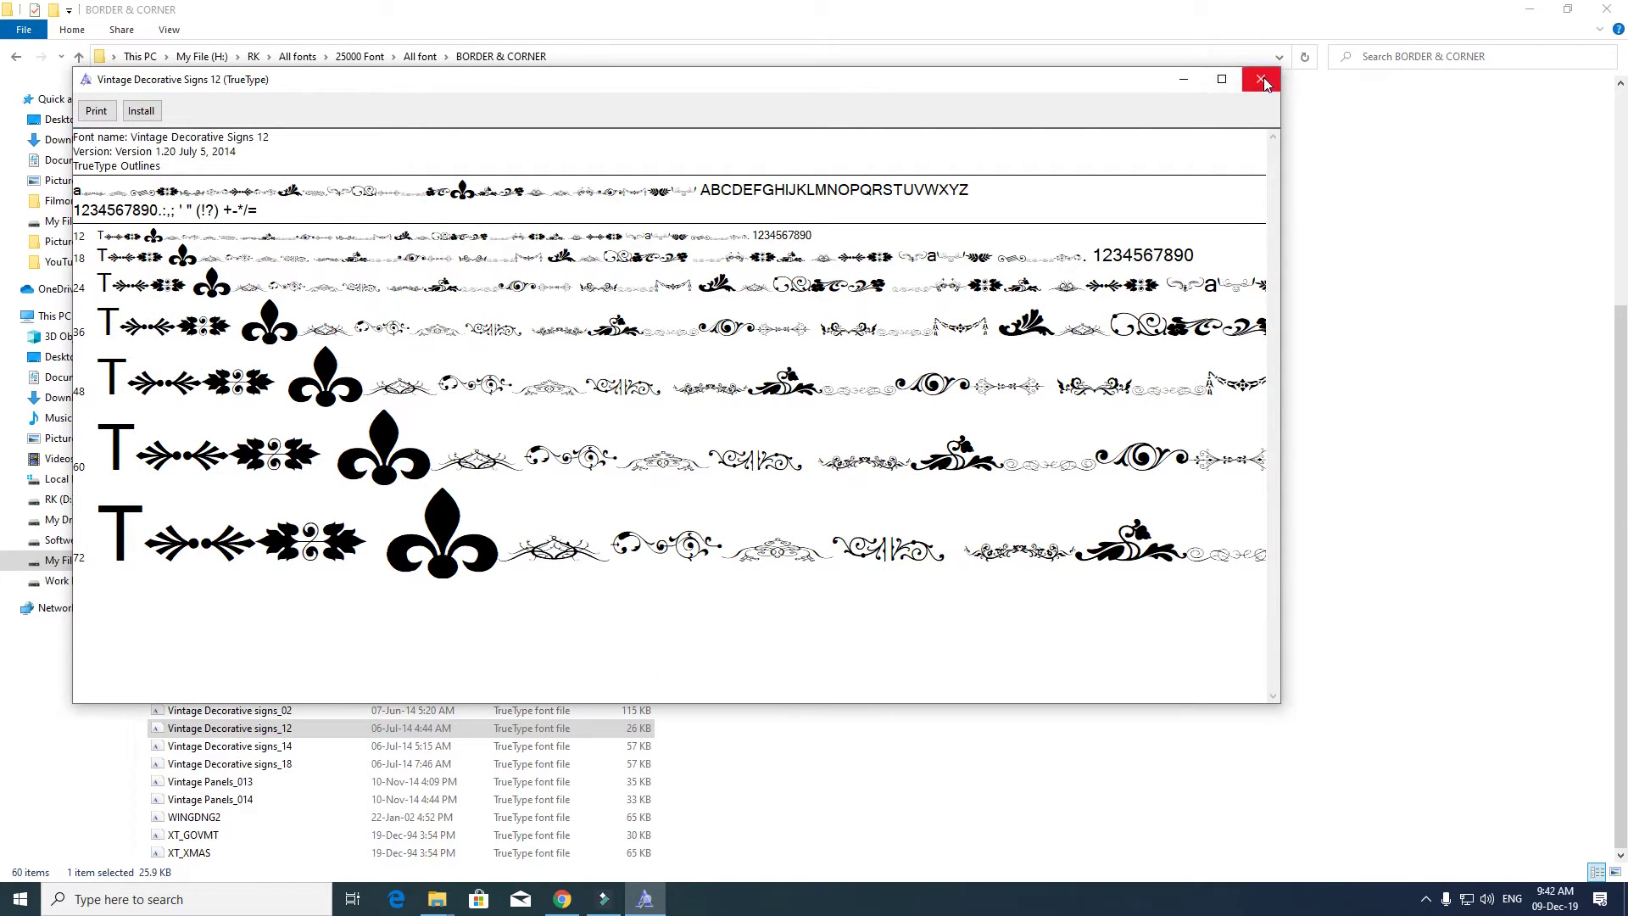
left_click(1261, 79)
double_click(293, 798)
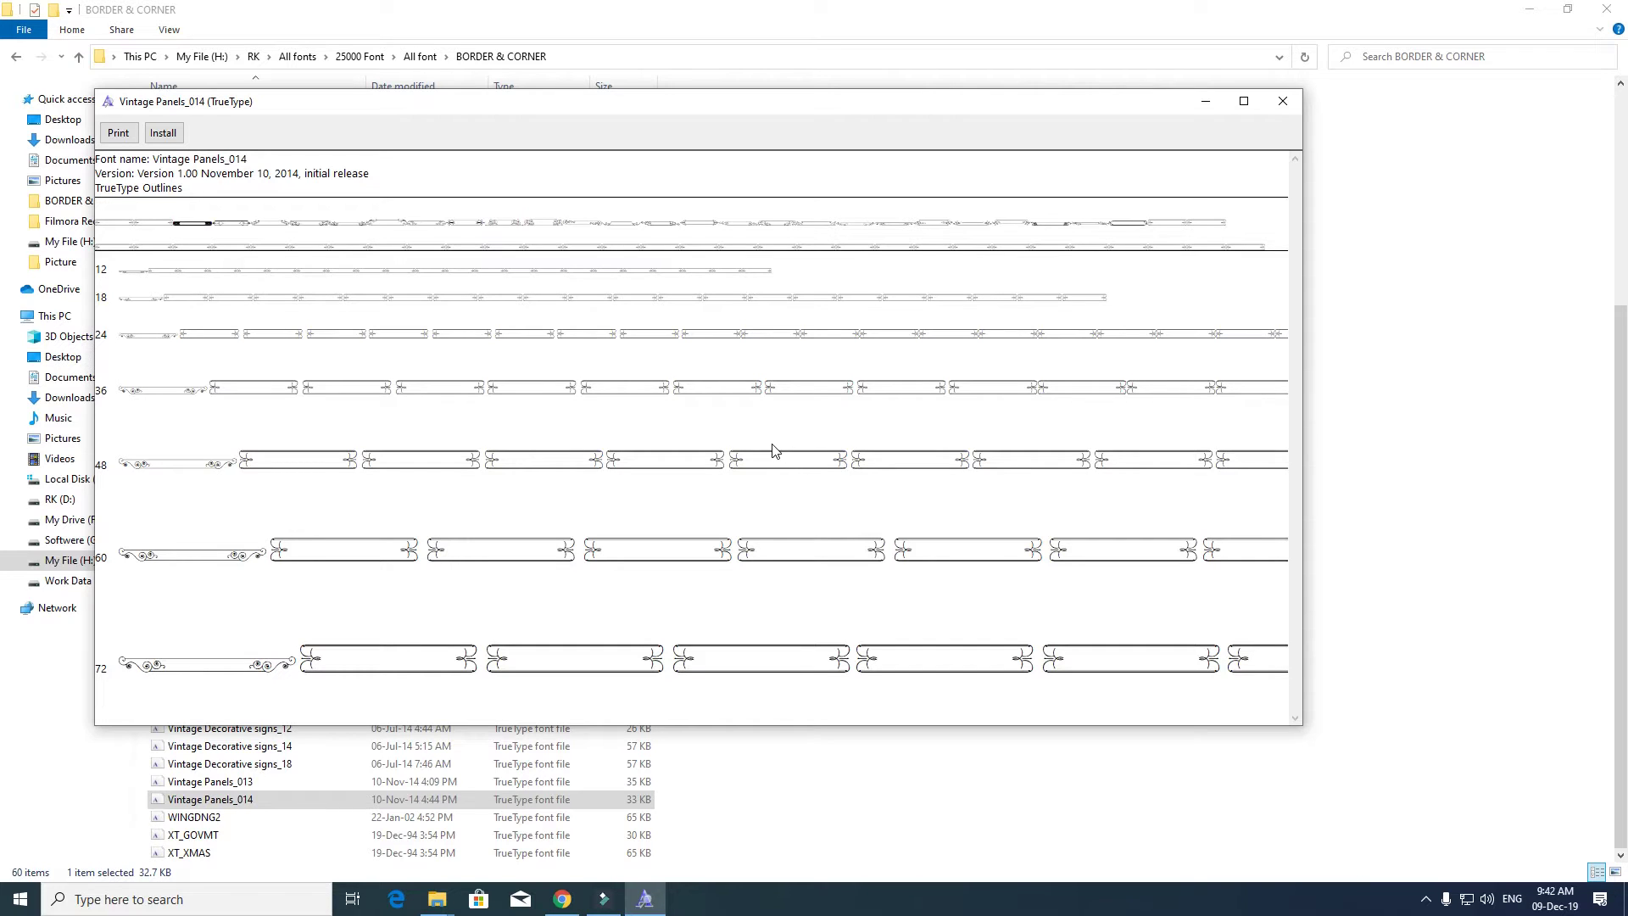
left_click(822, 557)
left_click(1283, 101)
- Open Designer Fonts and preview AppleSeed, BadDog and Bonkers
key("BackSpace")
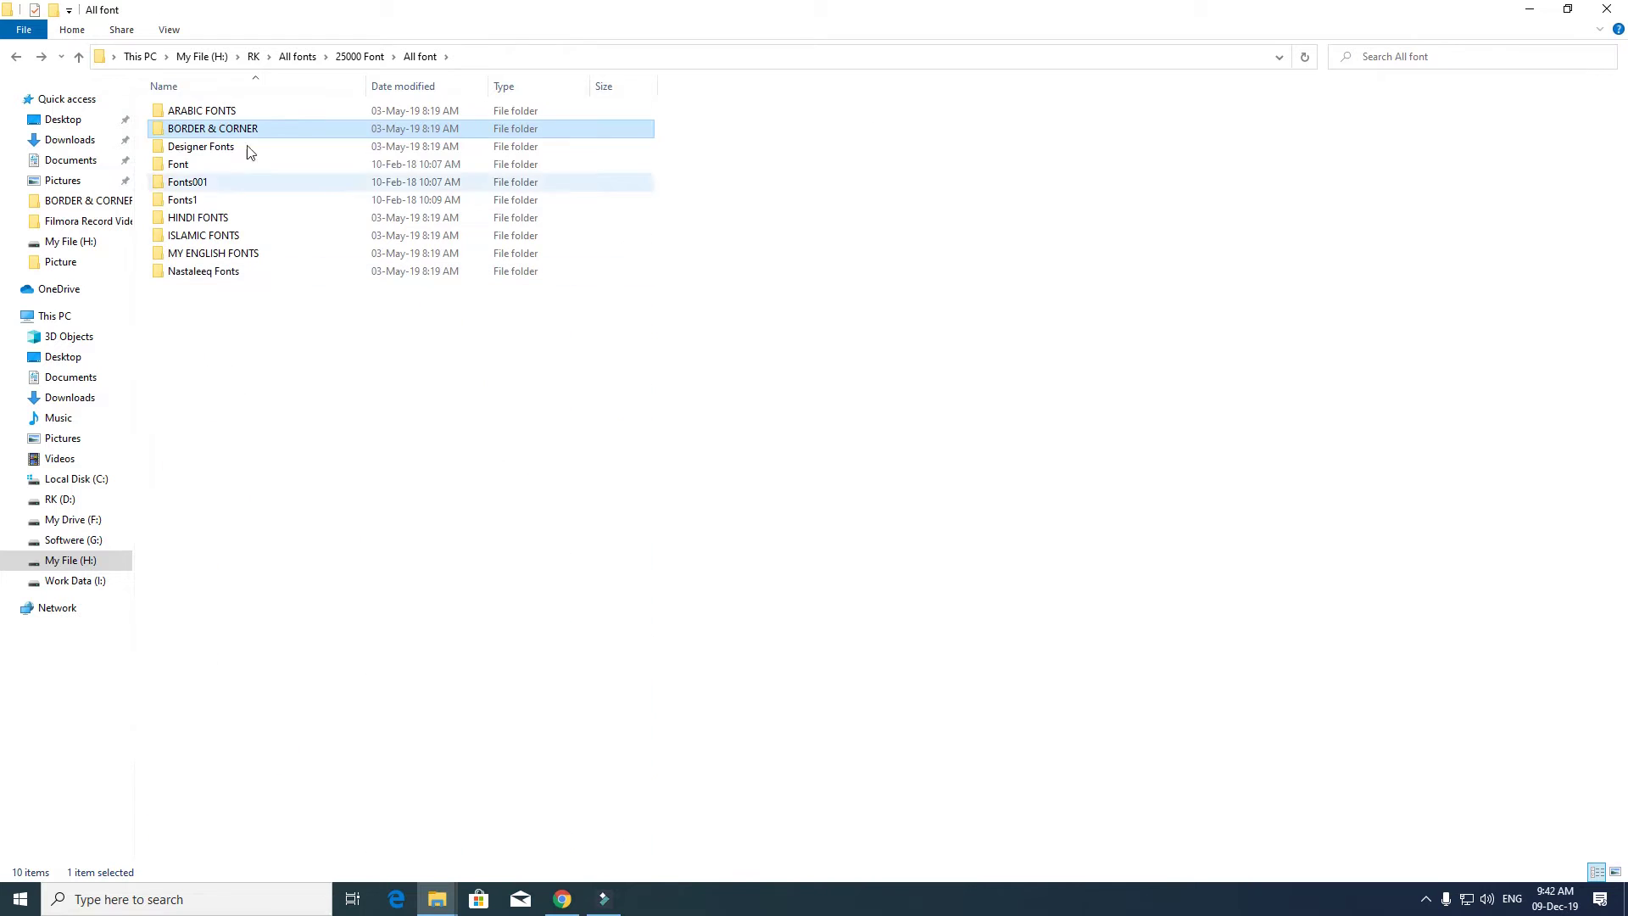
double_click(225, 149)
double_click(227, 150)
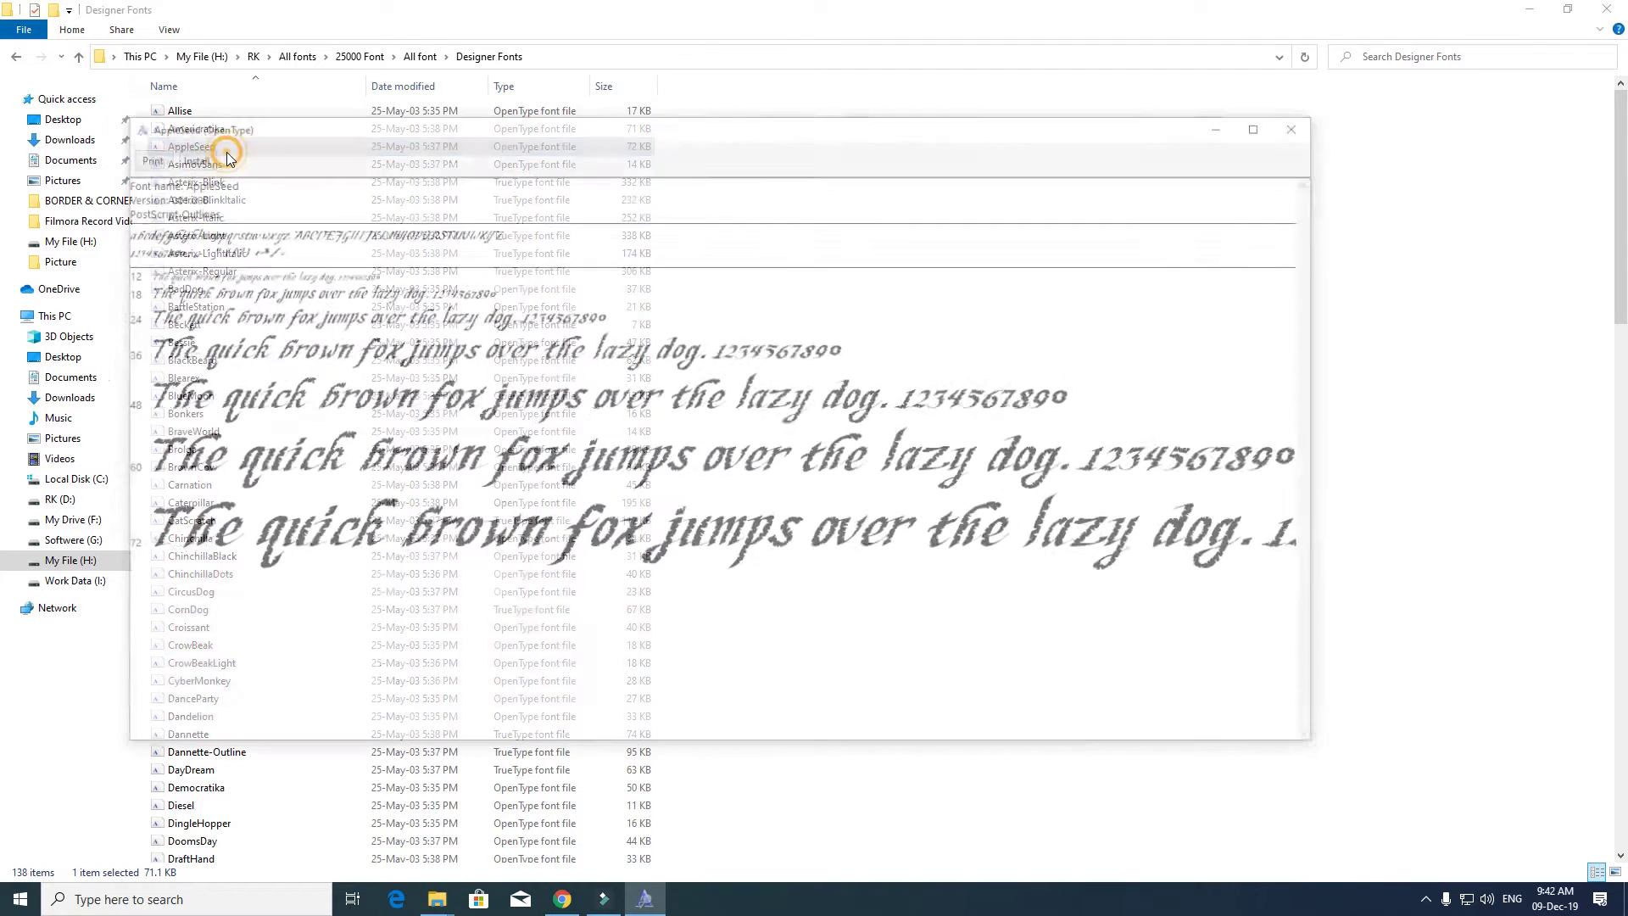
left_click(1304, 123)
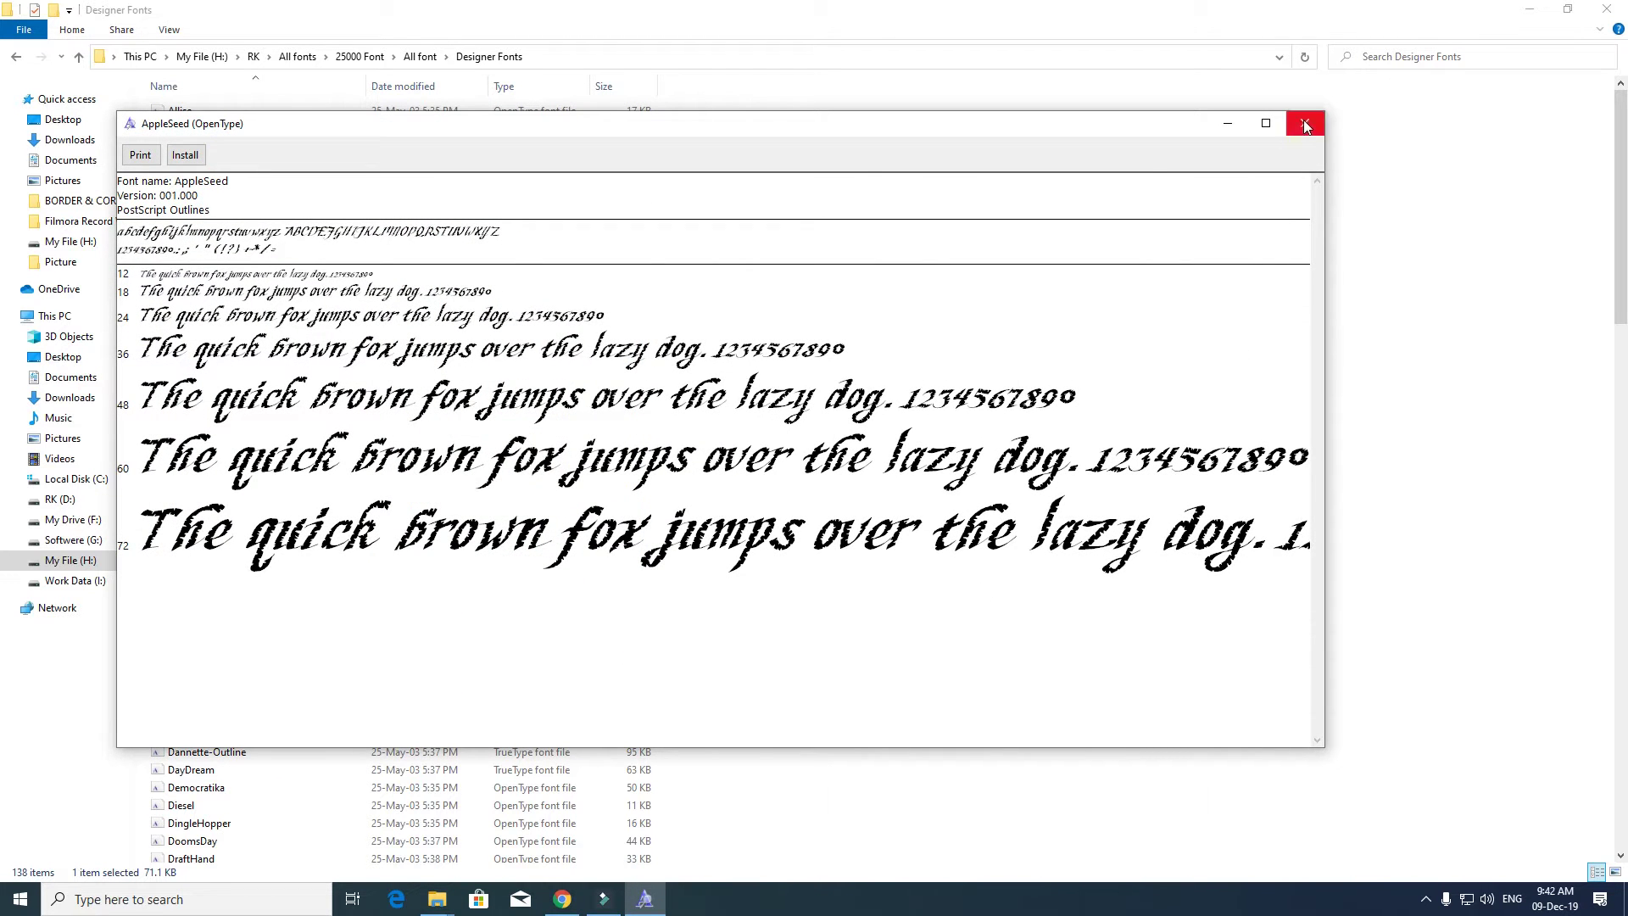
double_click(334, 299)
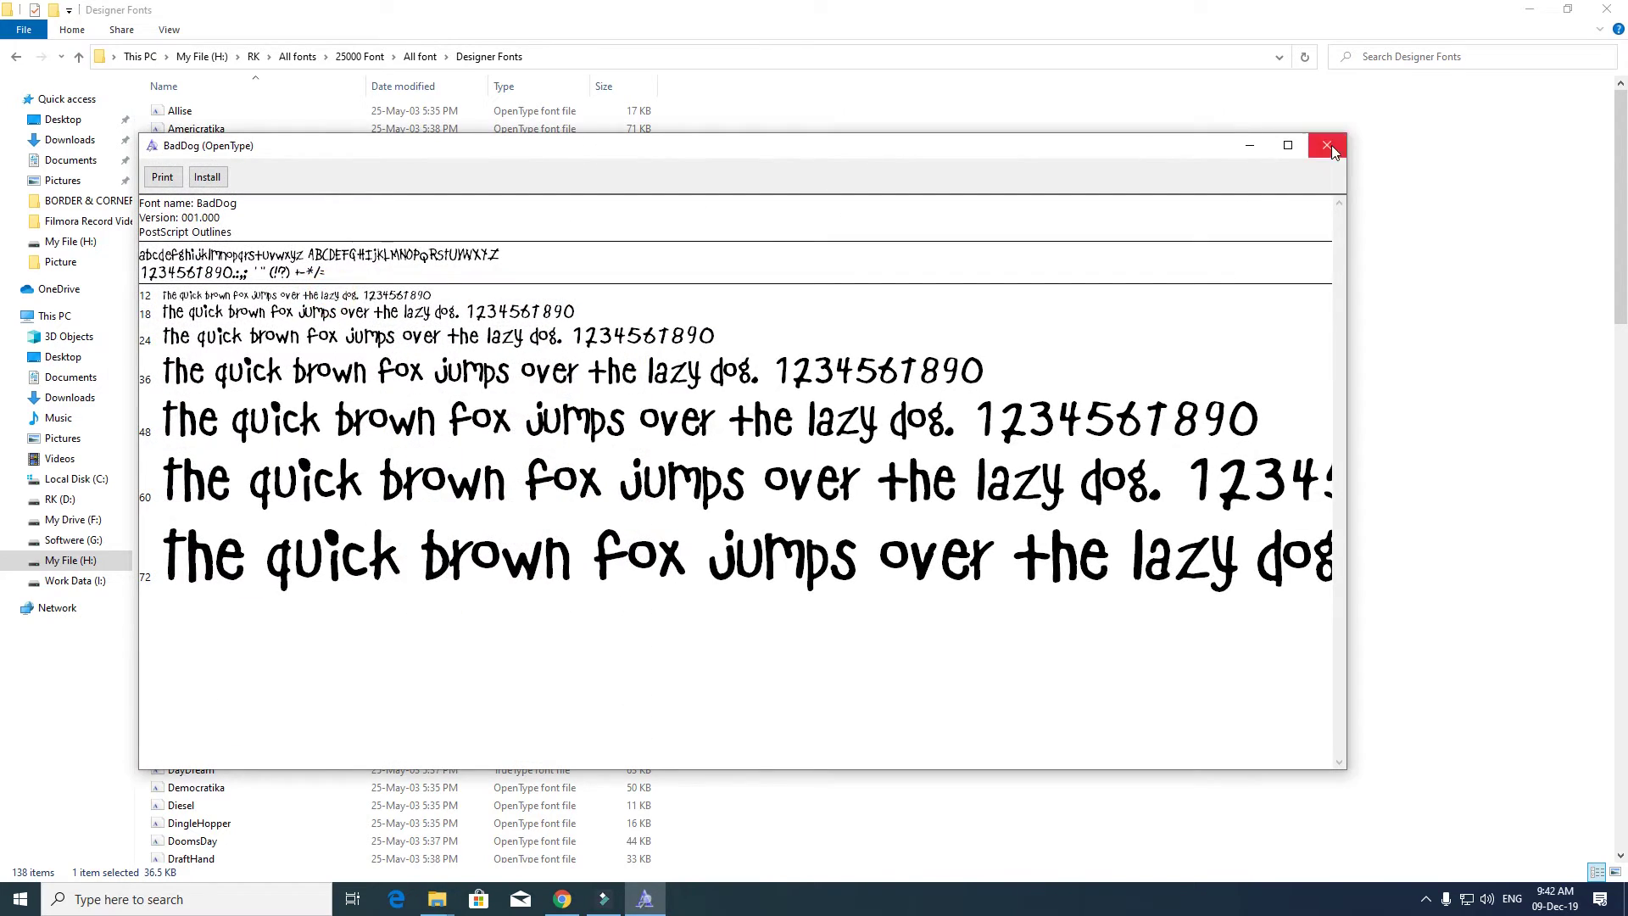
left_click(1327, 145)
double_click(262, 417)
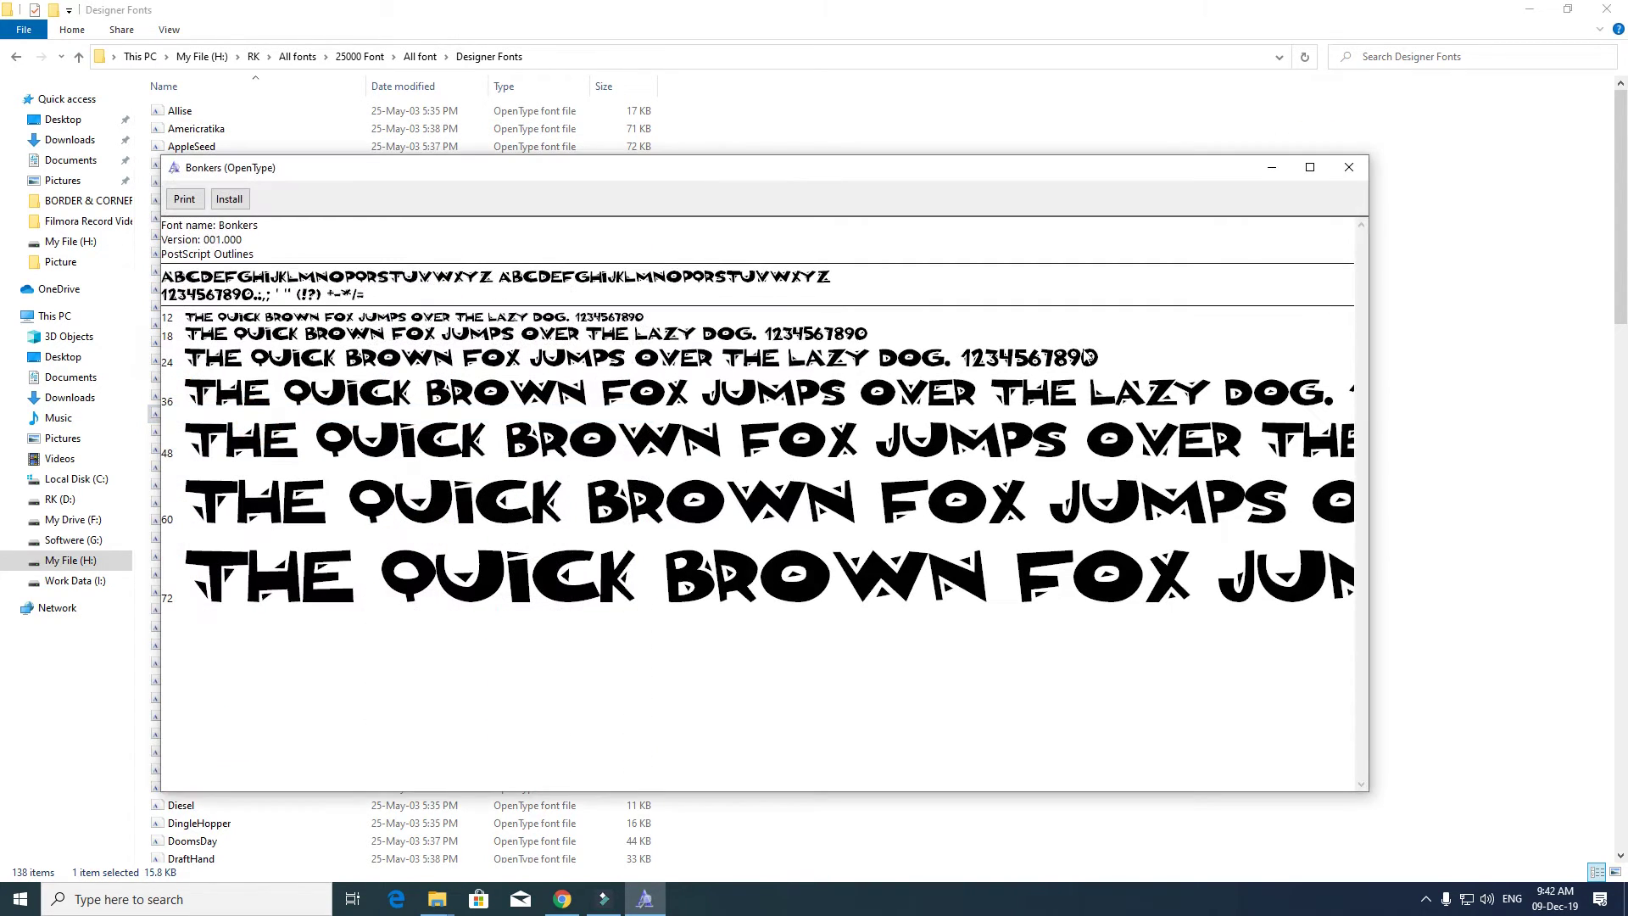
left_click(1349, 167)
- Preview ChinchillaDots, CrowBeak and DayDream, then return to the All font folder
double_click(239, 577)
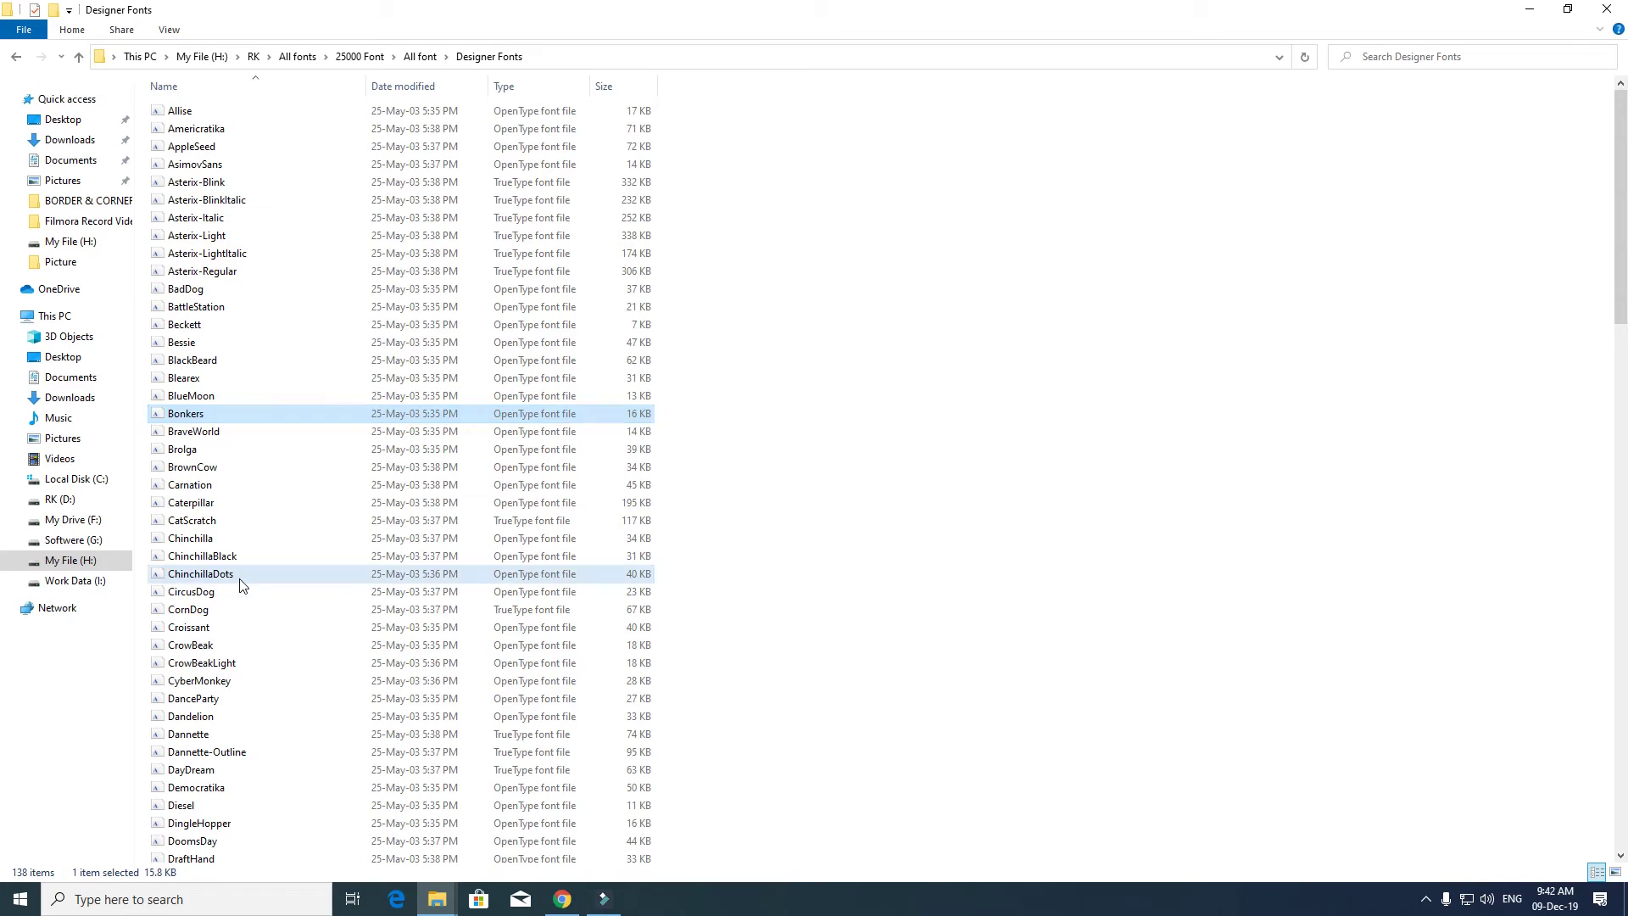
left_click(1368, 190)
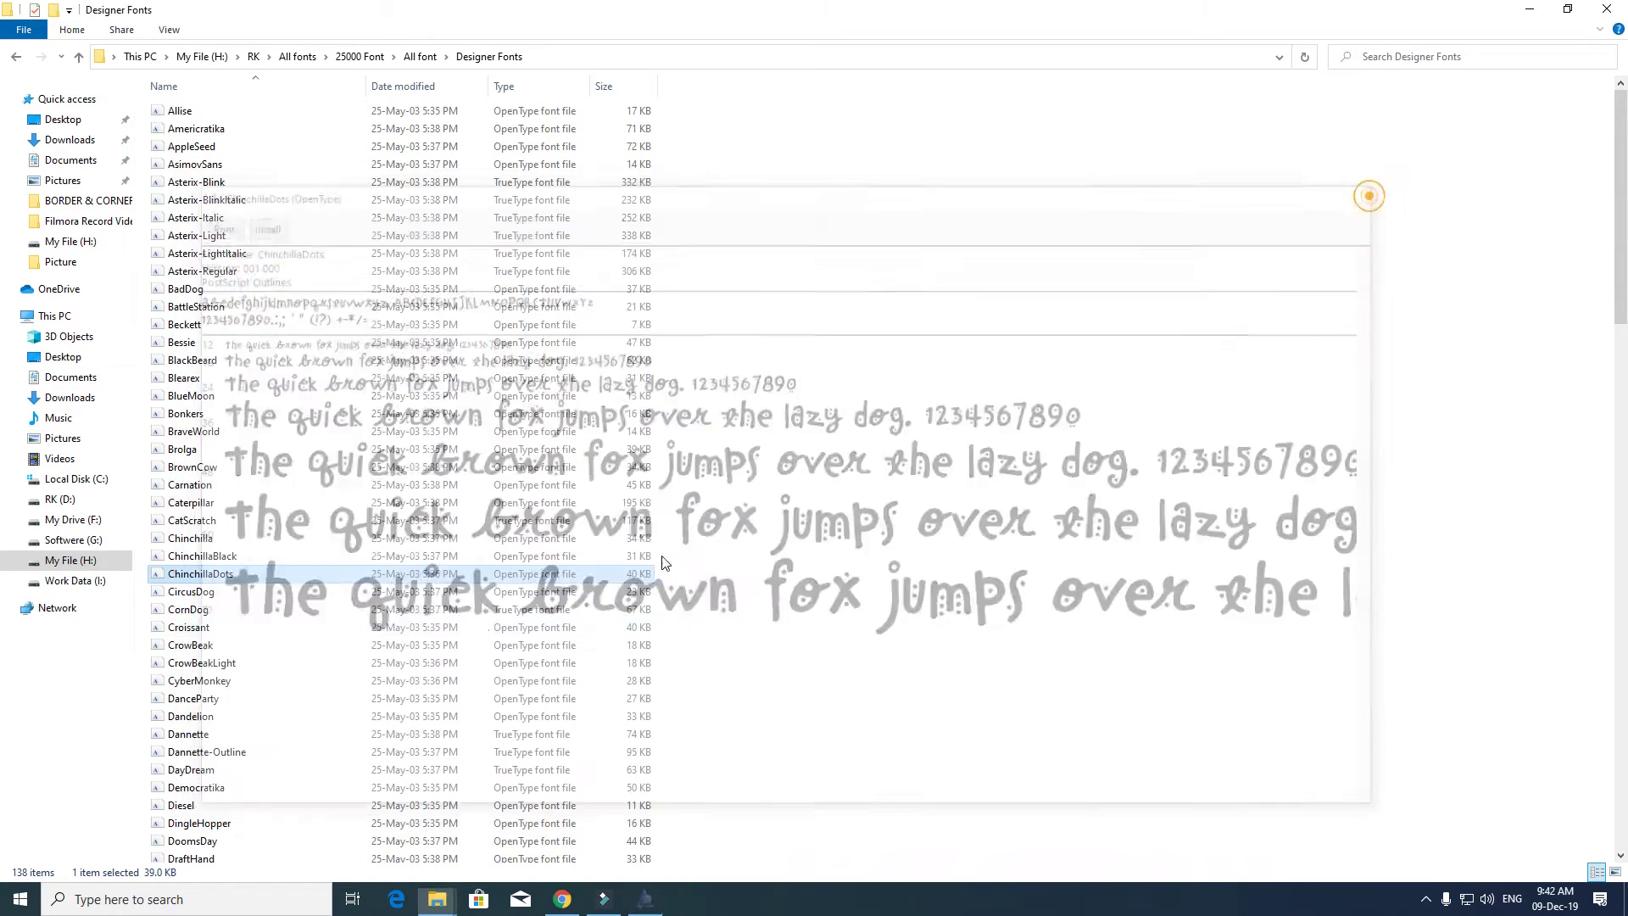
double_click(441, 649)
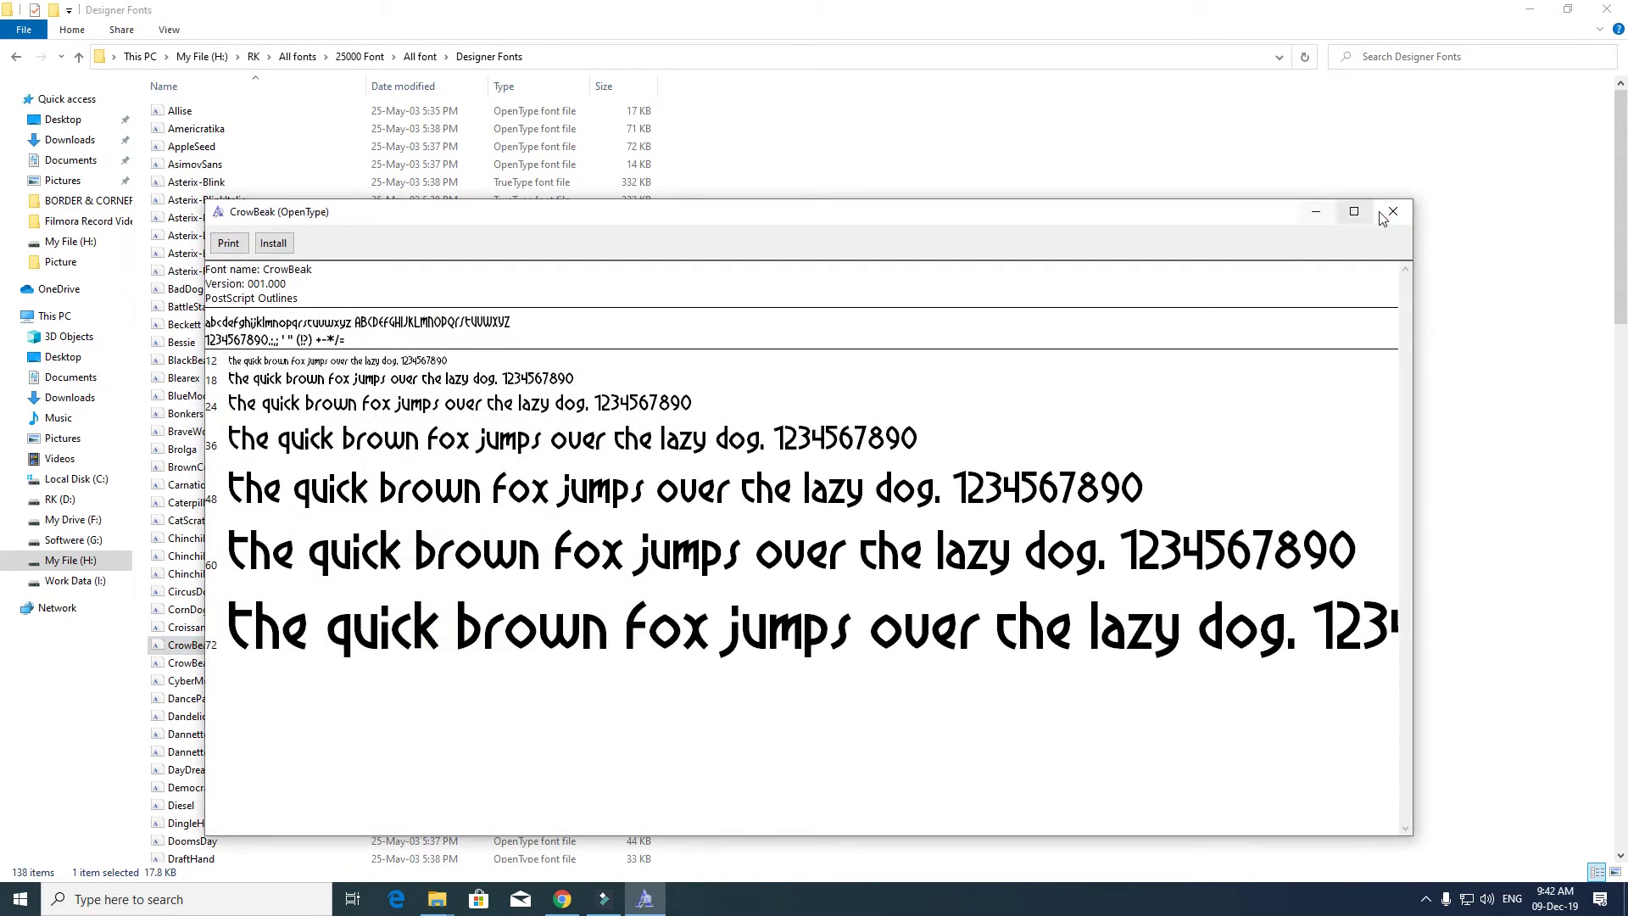
left_click(1392, 211)
left_click(212, 769)
double_click(212, 769)
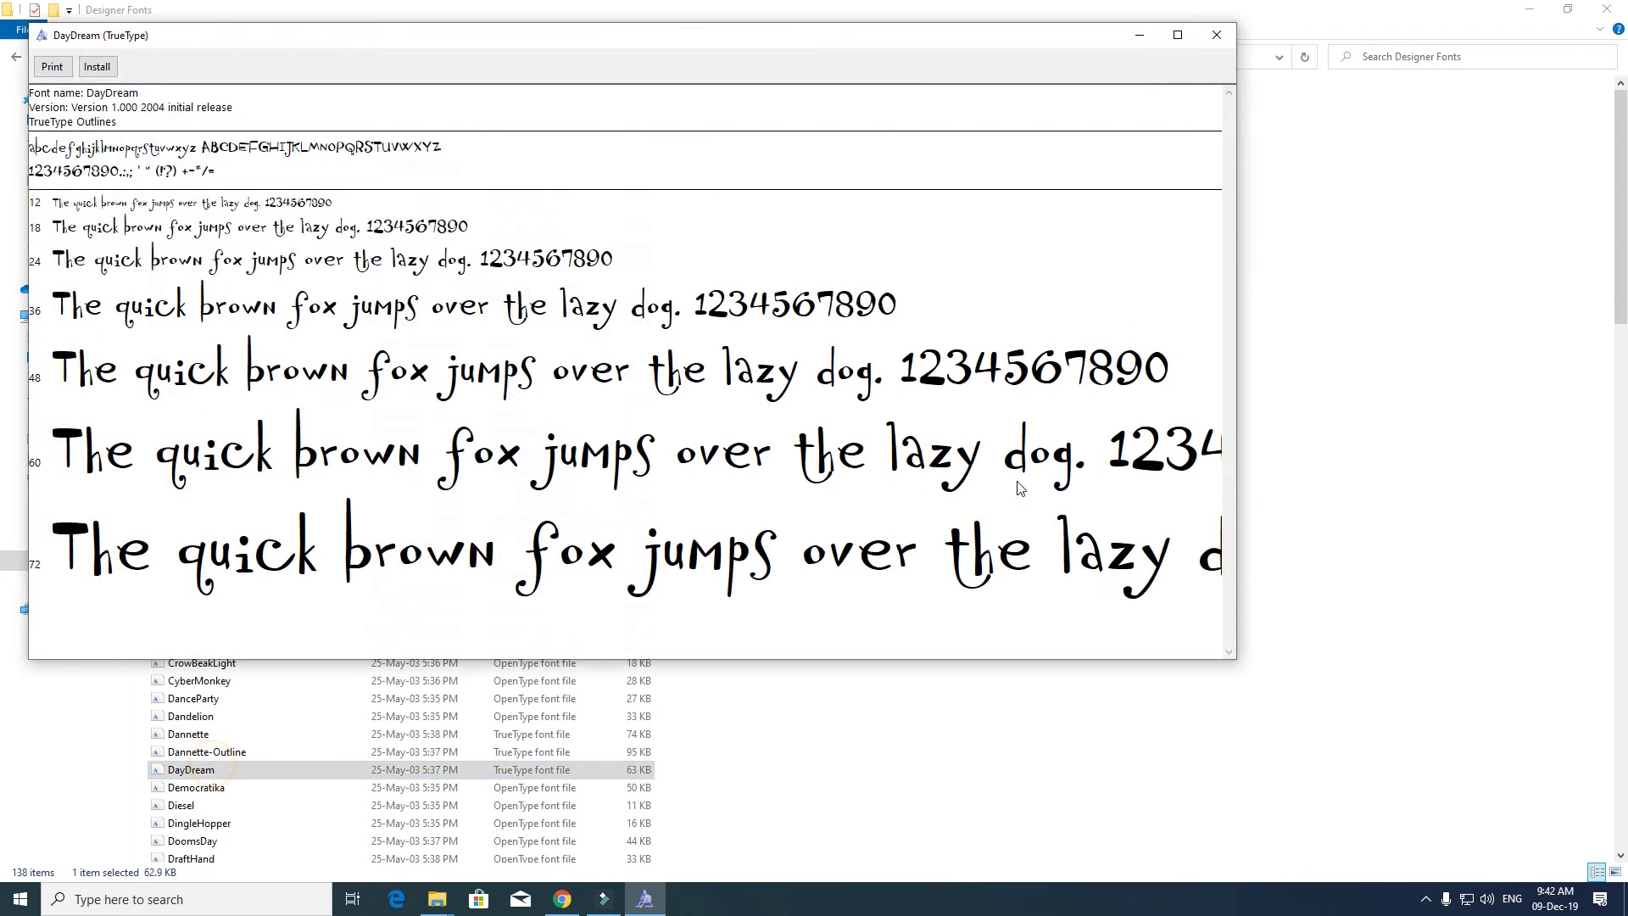
left_click(1216, 35)
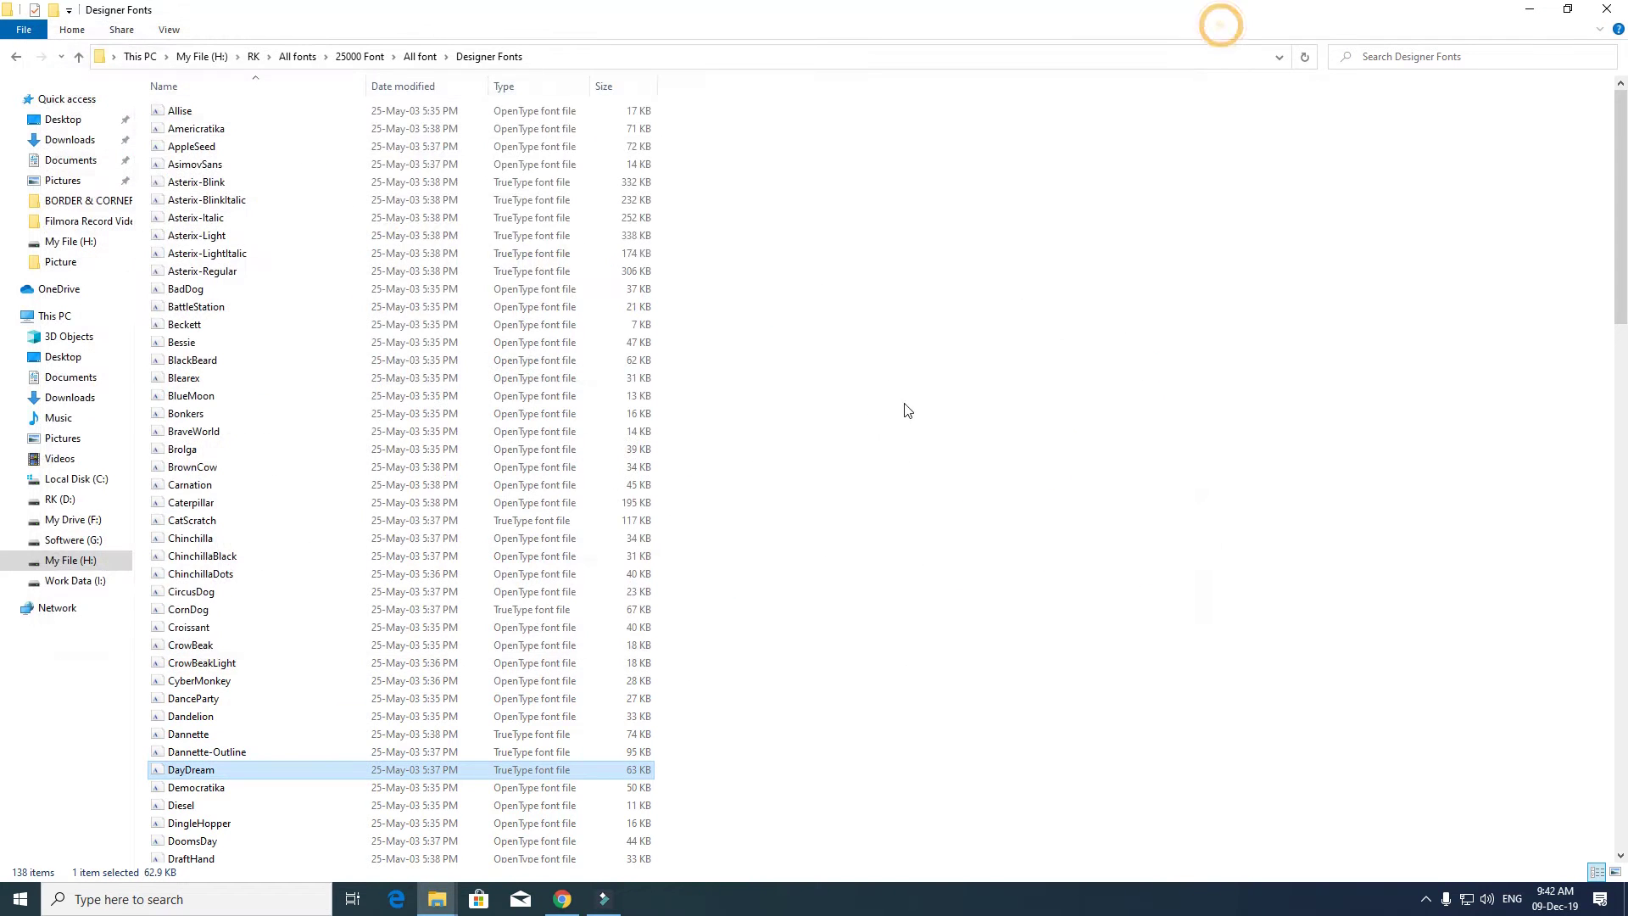
key("alt+Up")
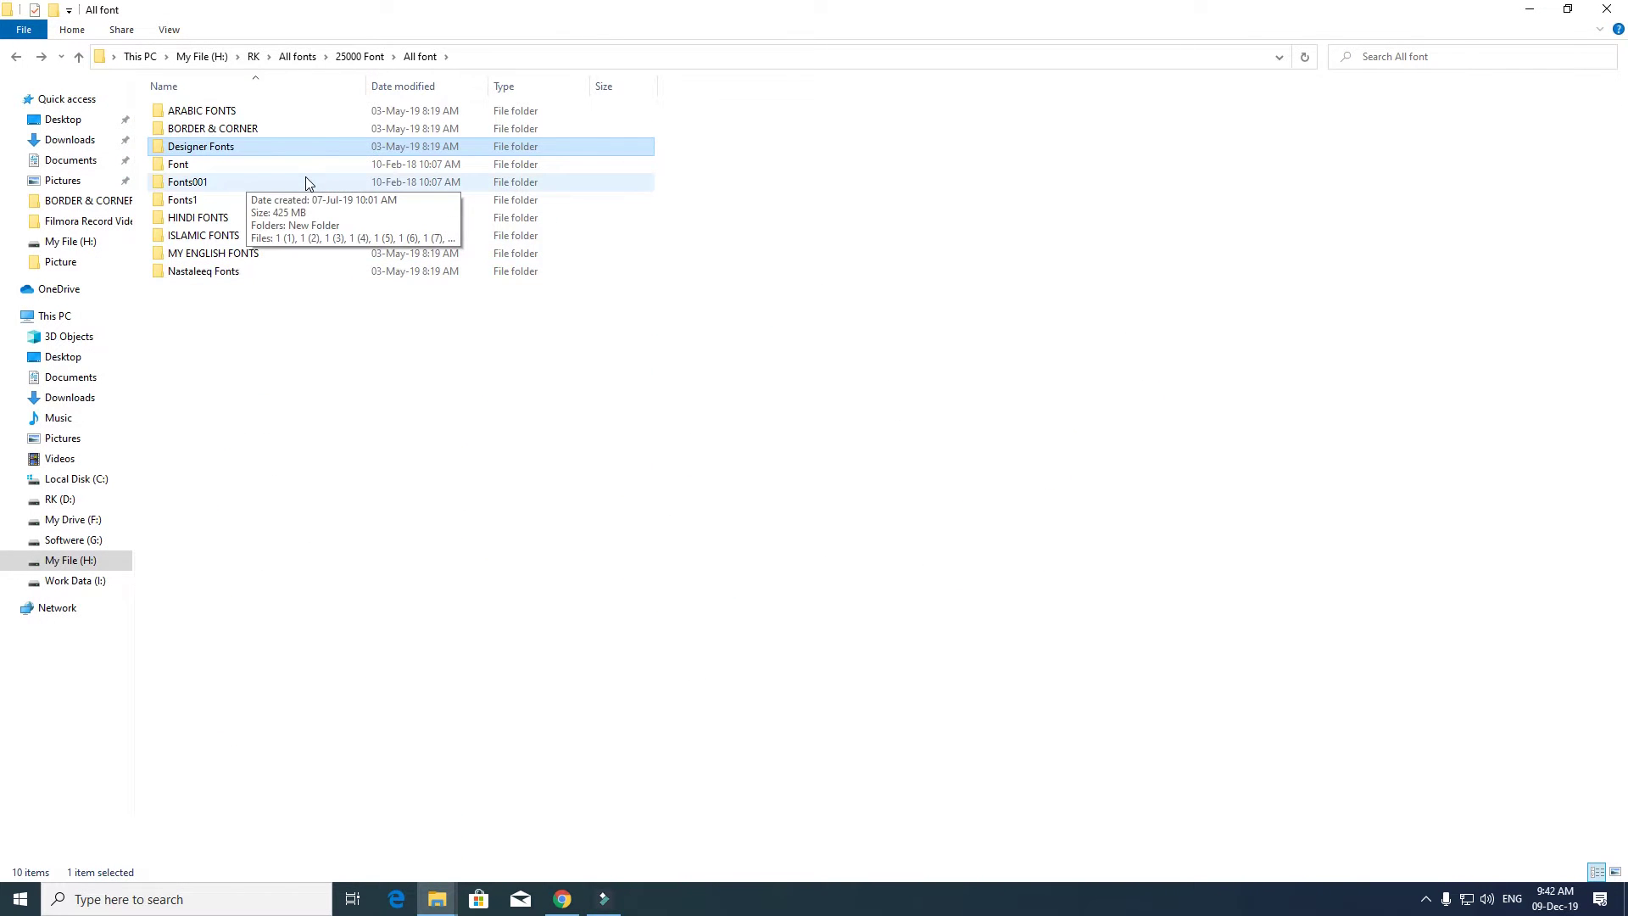
- Open the Font folder and preview ALQALAM FARHAN and ALQALAM MEHFIL
double_click(307, 167)
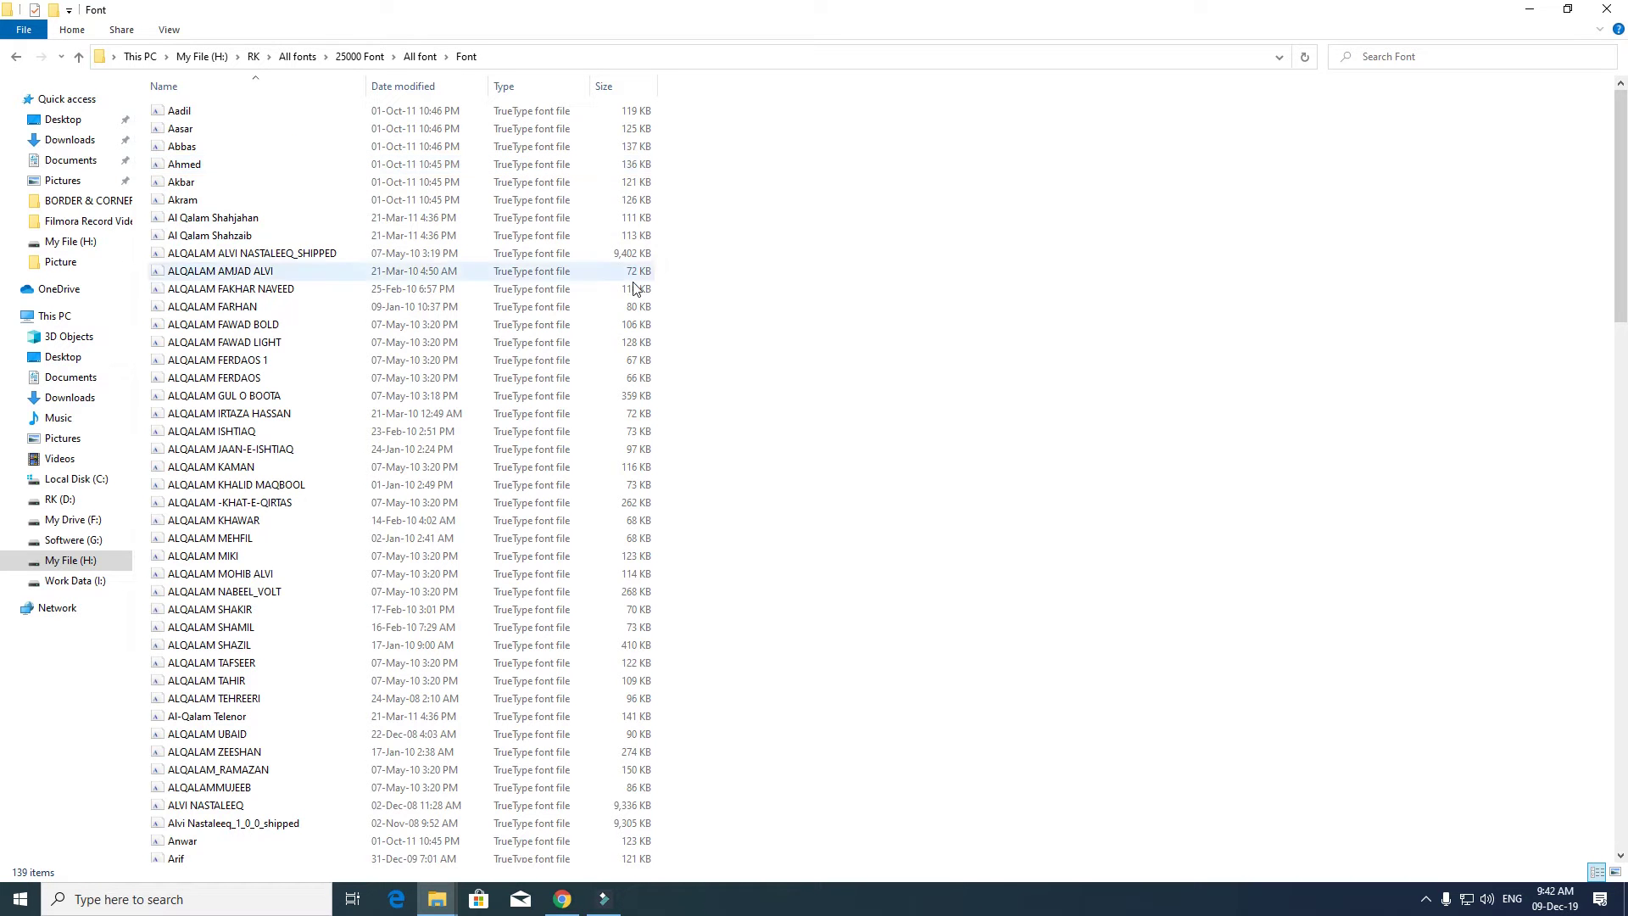
double_click(388, 307)
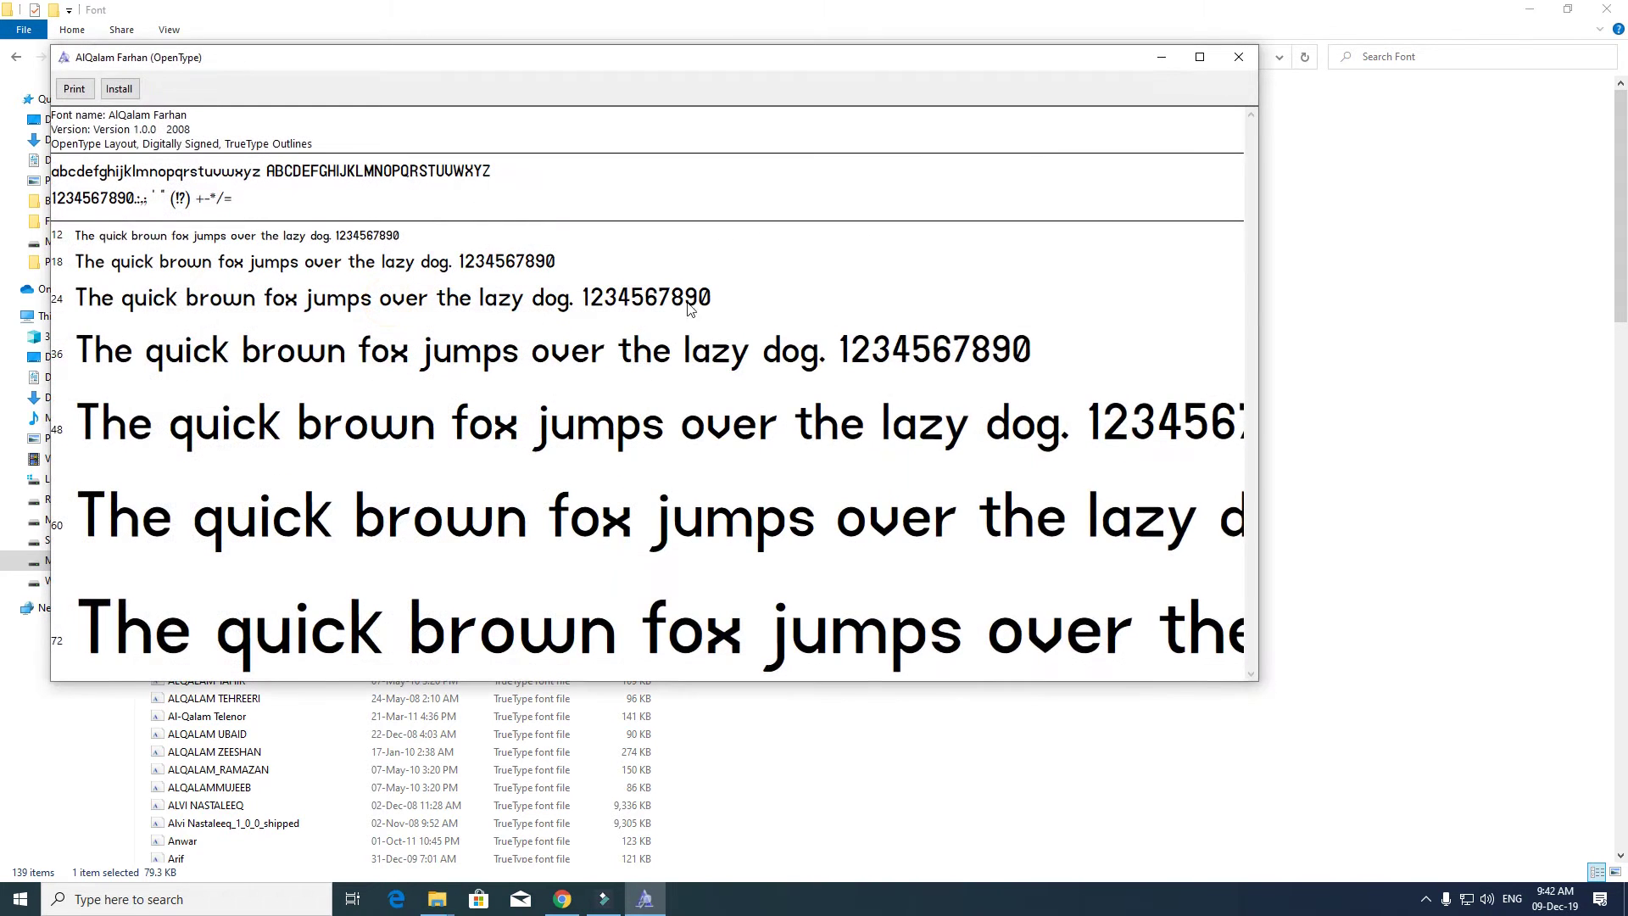
left_click(1236, 57)
double_click(349, 535)
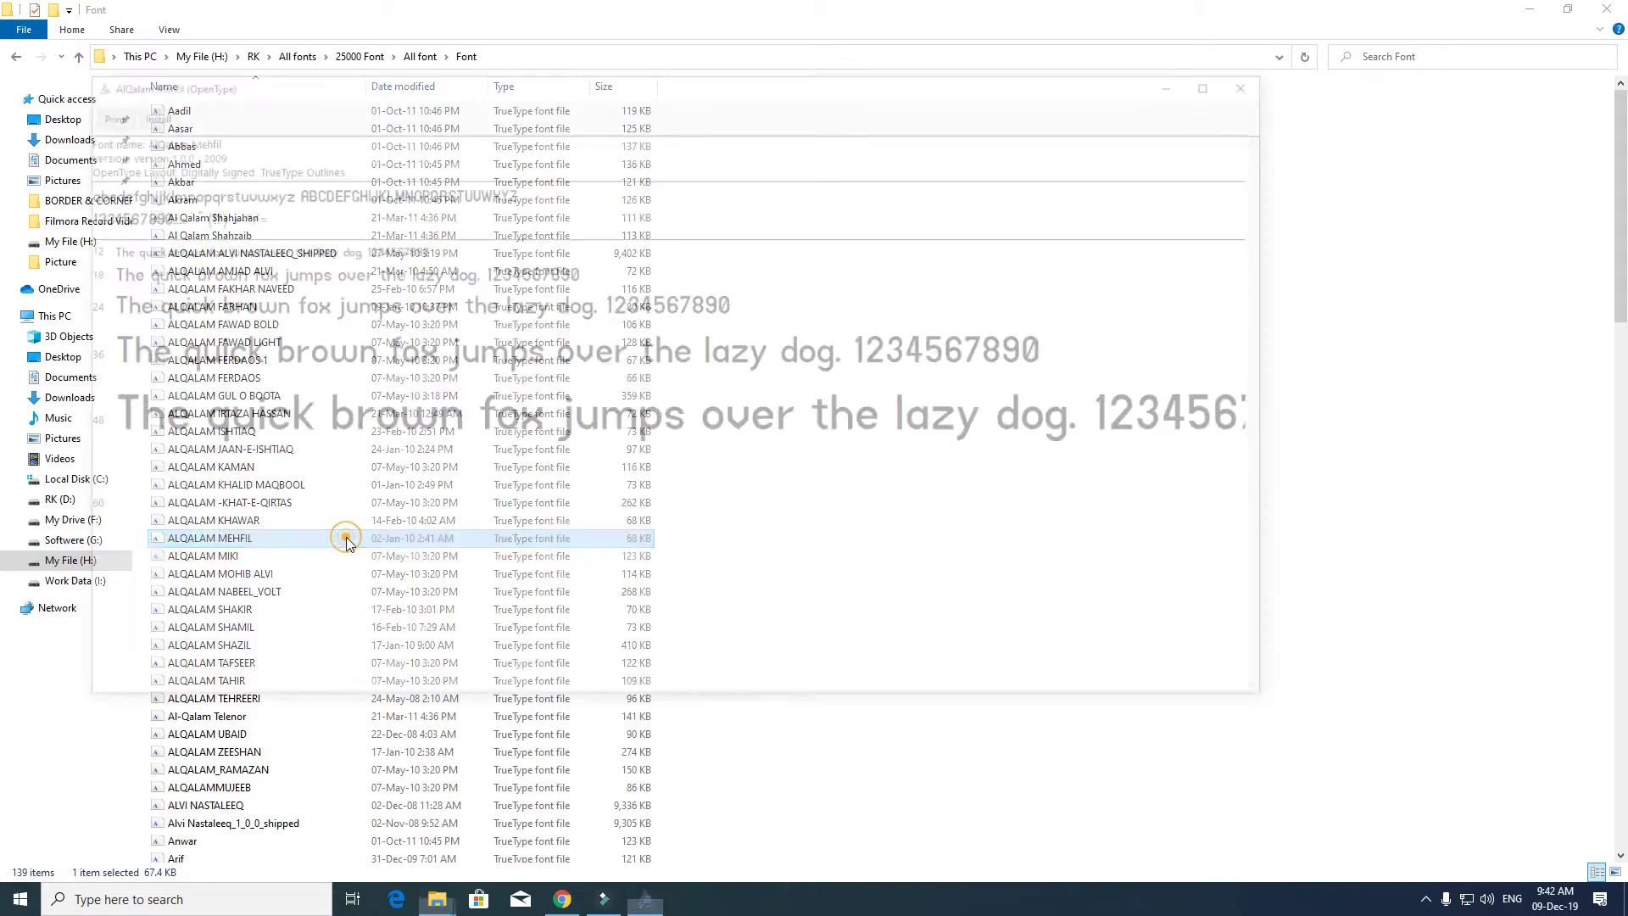
left_click(1261, 79)
- Preview Al-Qalam Telenor, ALQALAM ZEESHAN and Rehan, then go up a folder
double_click(427, 713)
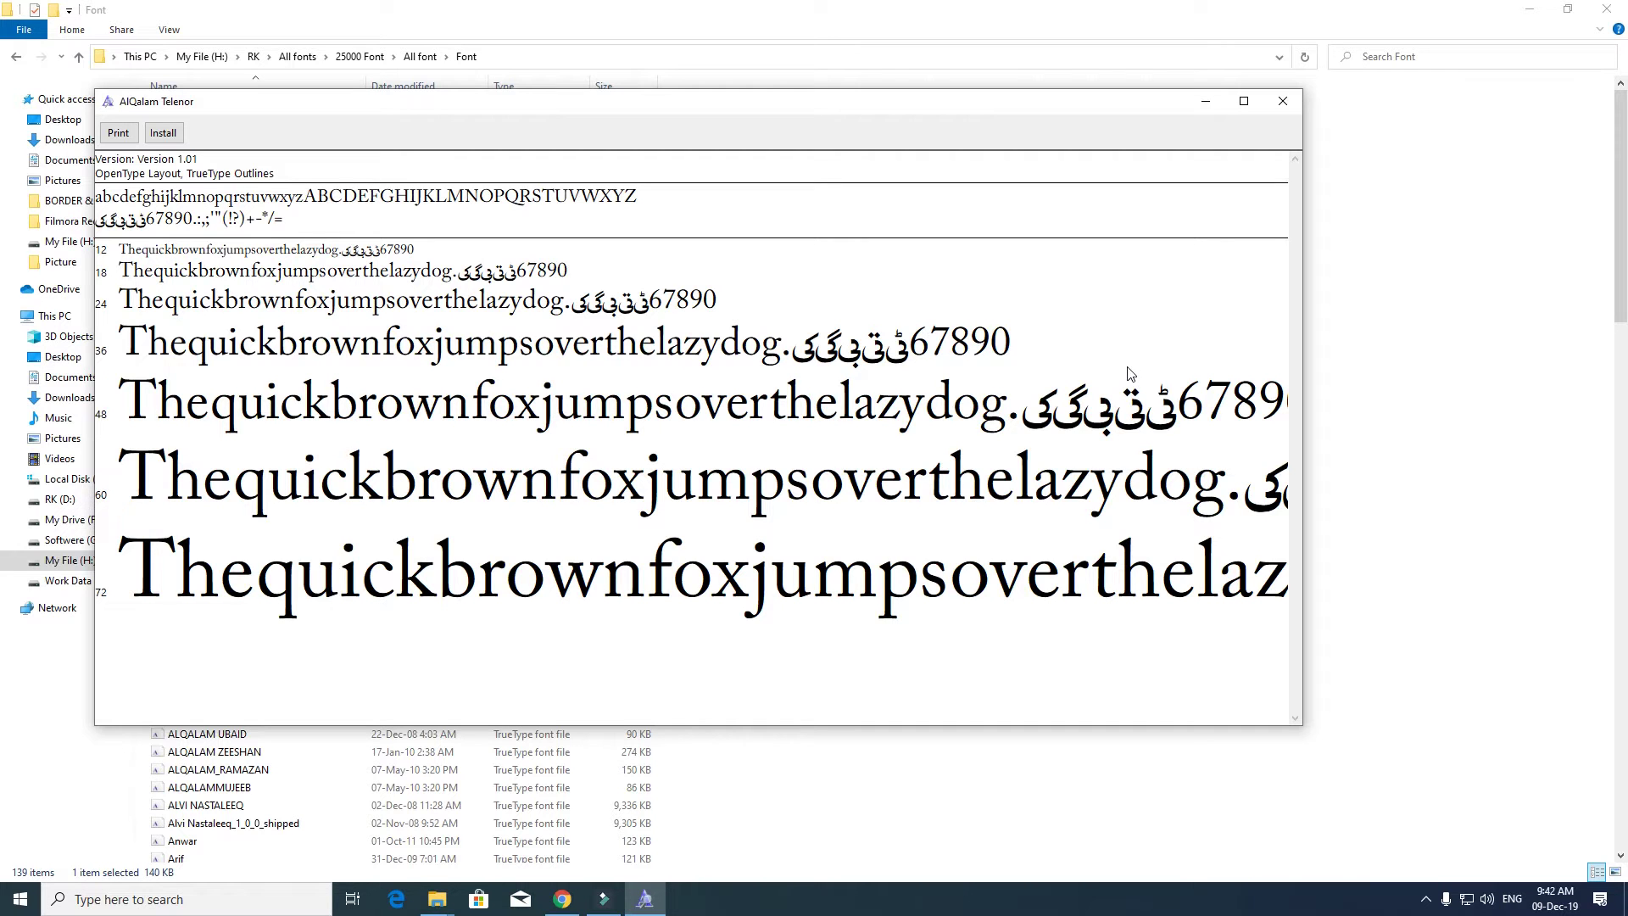
left_click(1281, 101)
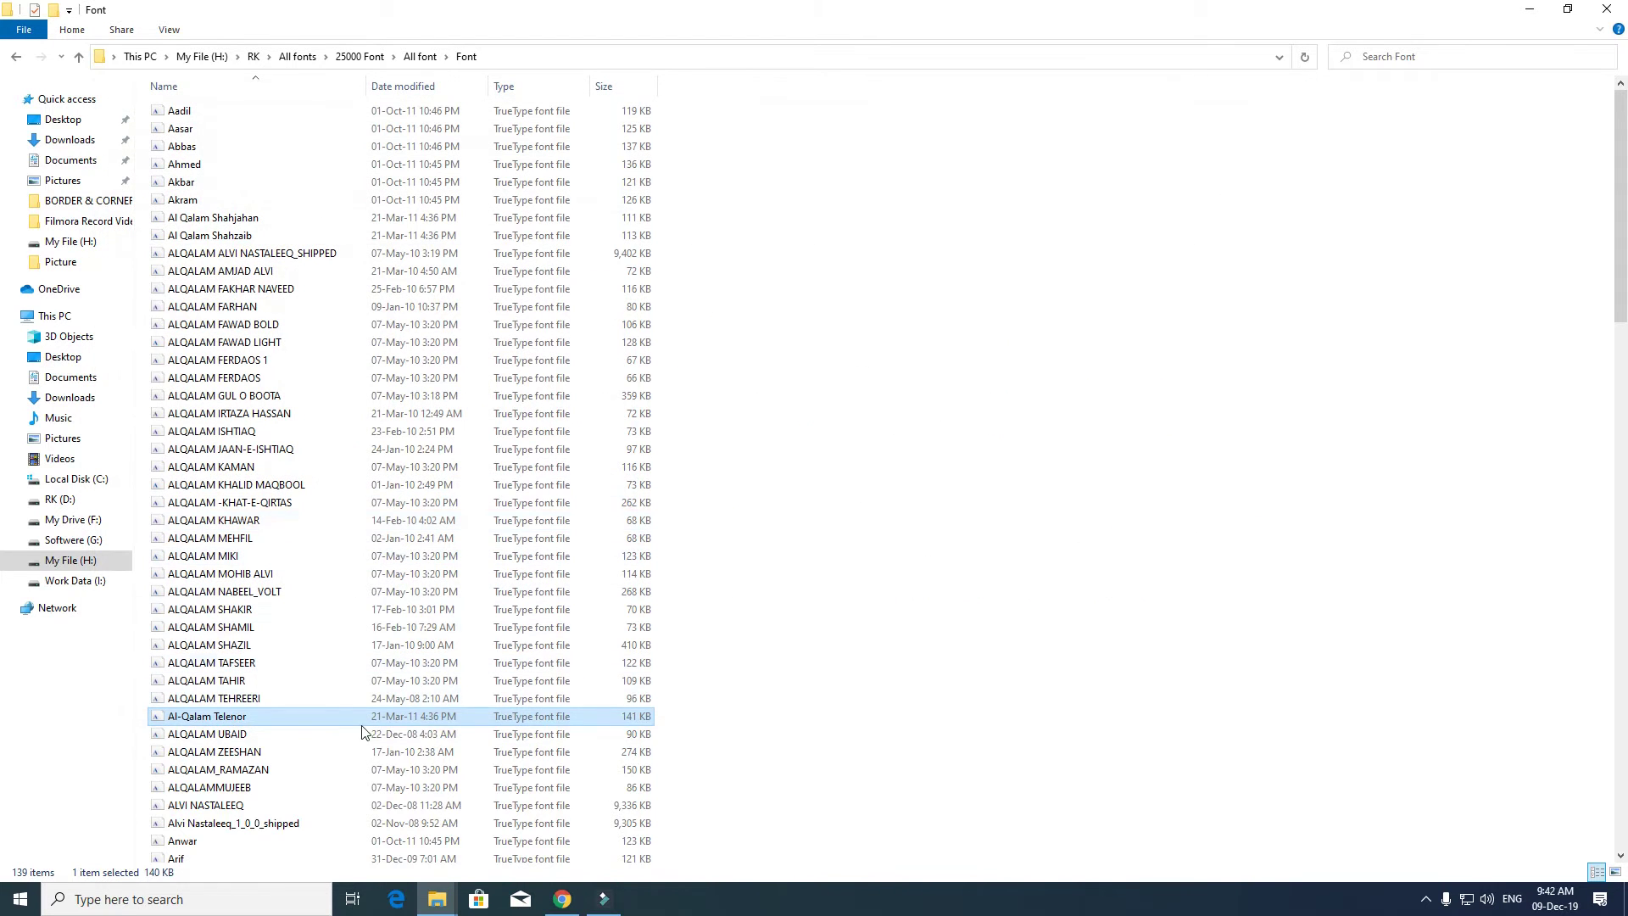
double_click(331, 753)
scroll(1361, 331, "down", 10)
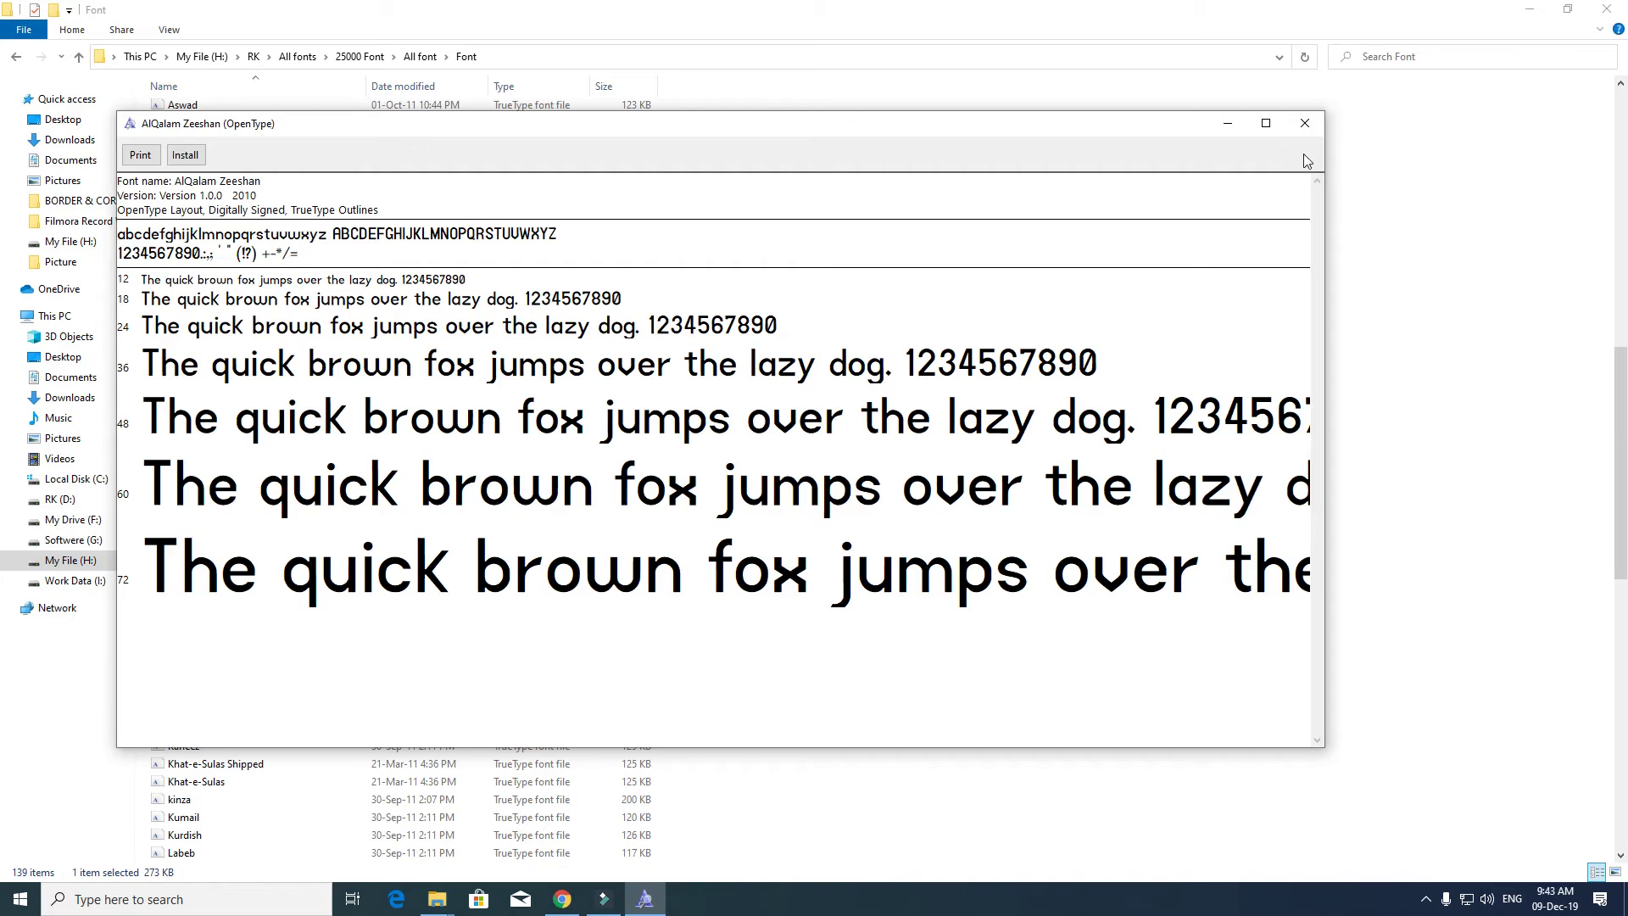
scroll(338, 662, "down", 5)
double_click(272, 723)
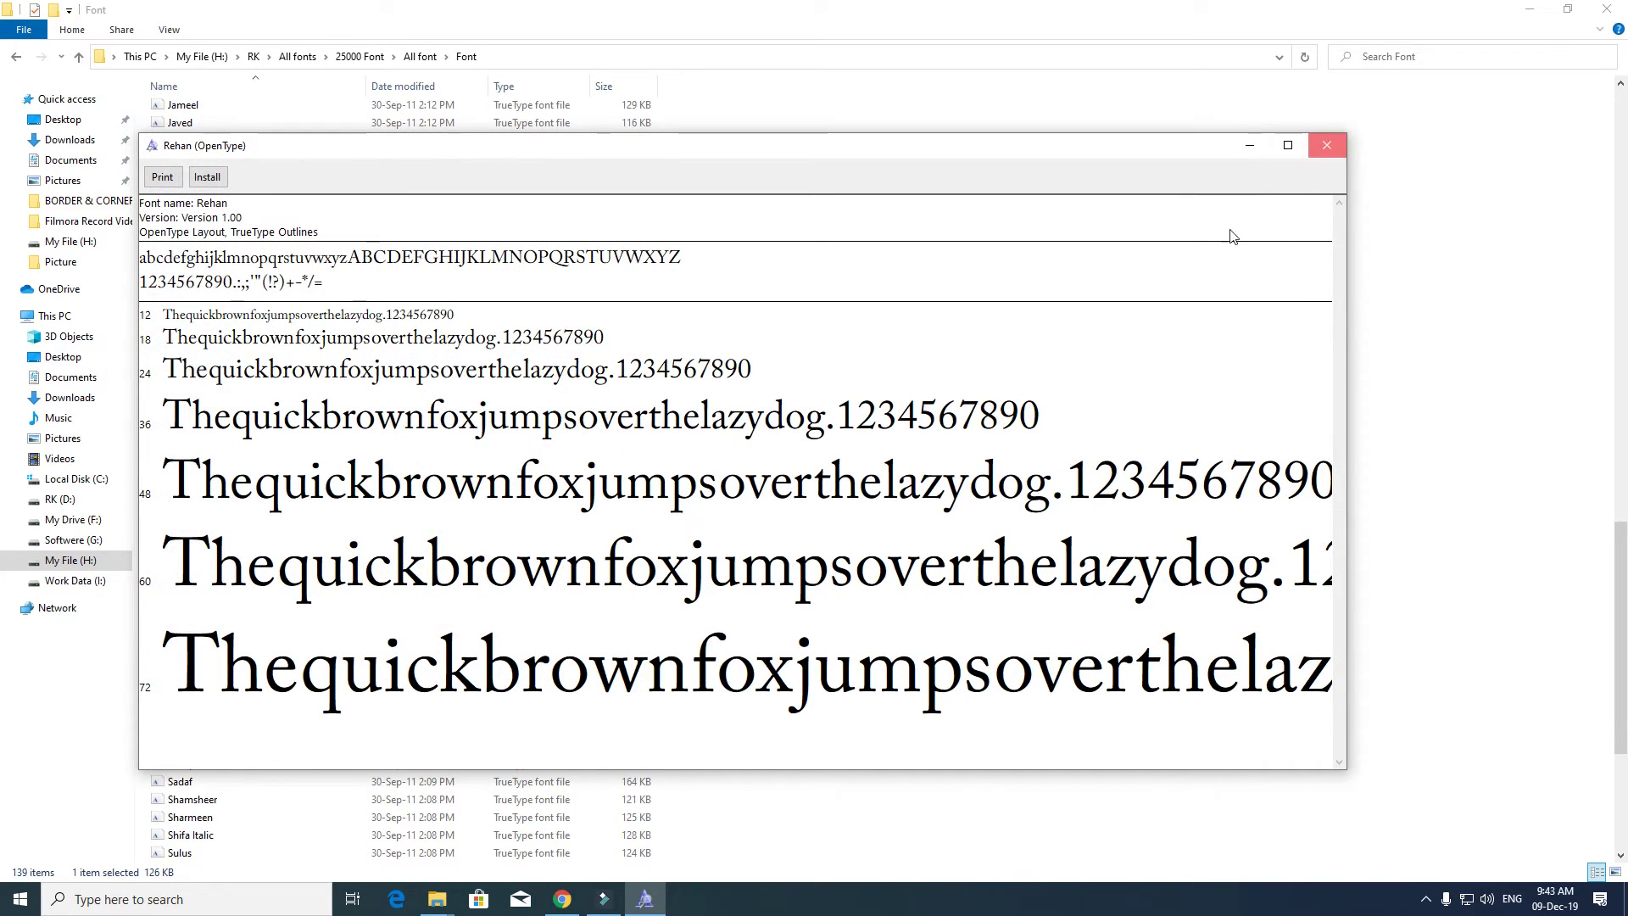
left_click(1327, 145)
key("BackSpace")
- Open Fonts001 and preview the Money font in file 1 (4)
double_click(229, 183)
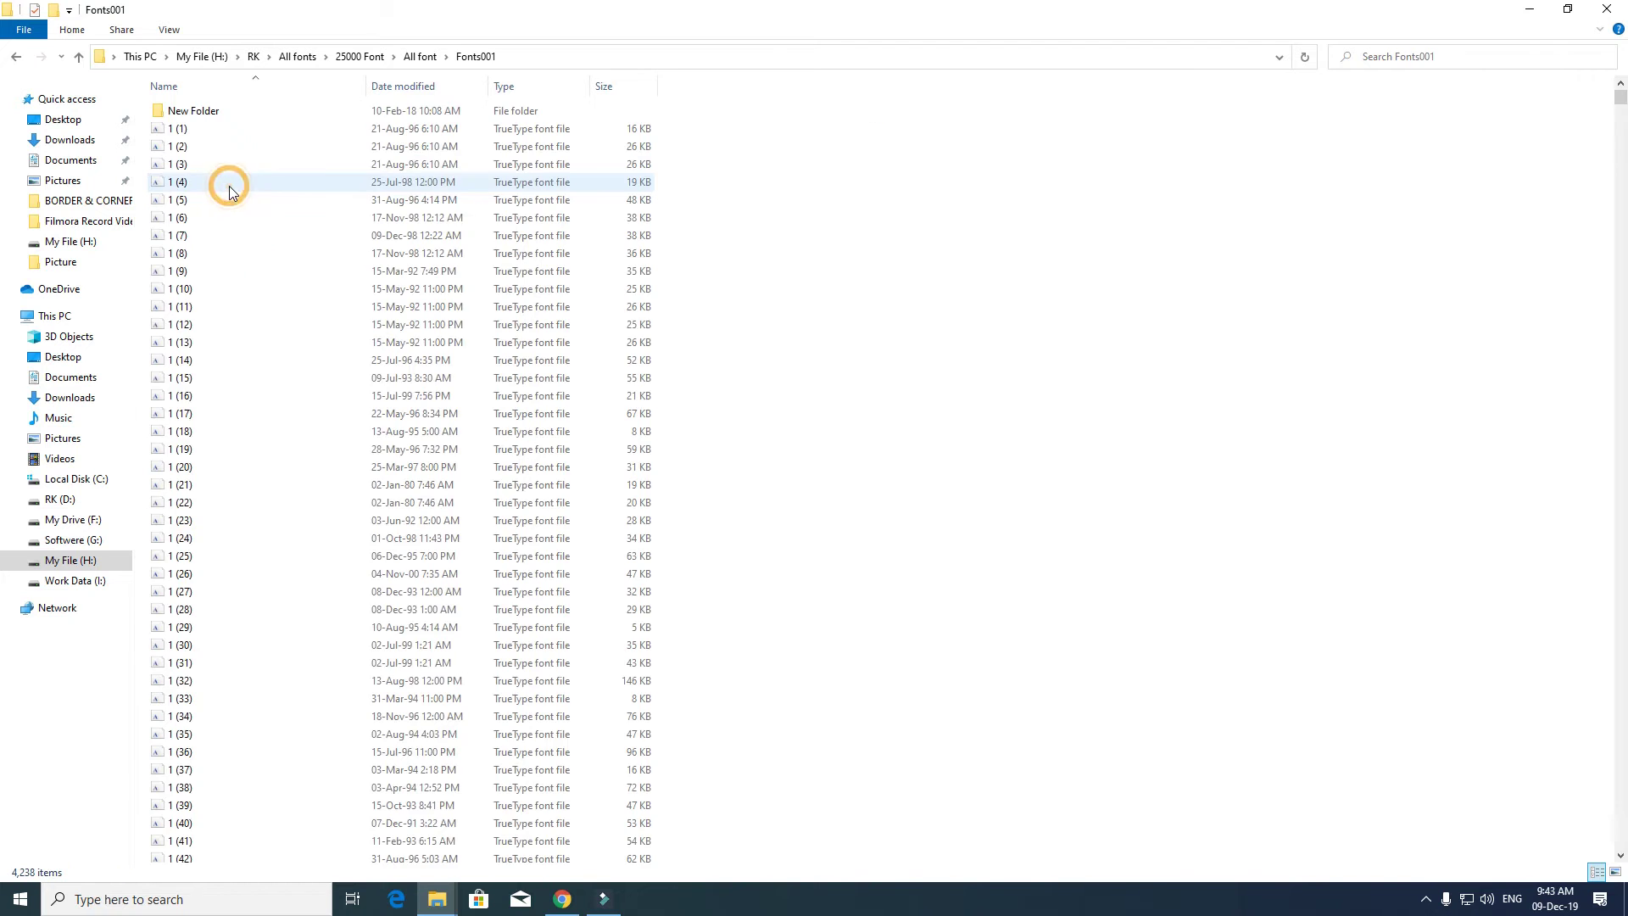
double_click(216, 181)
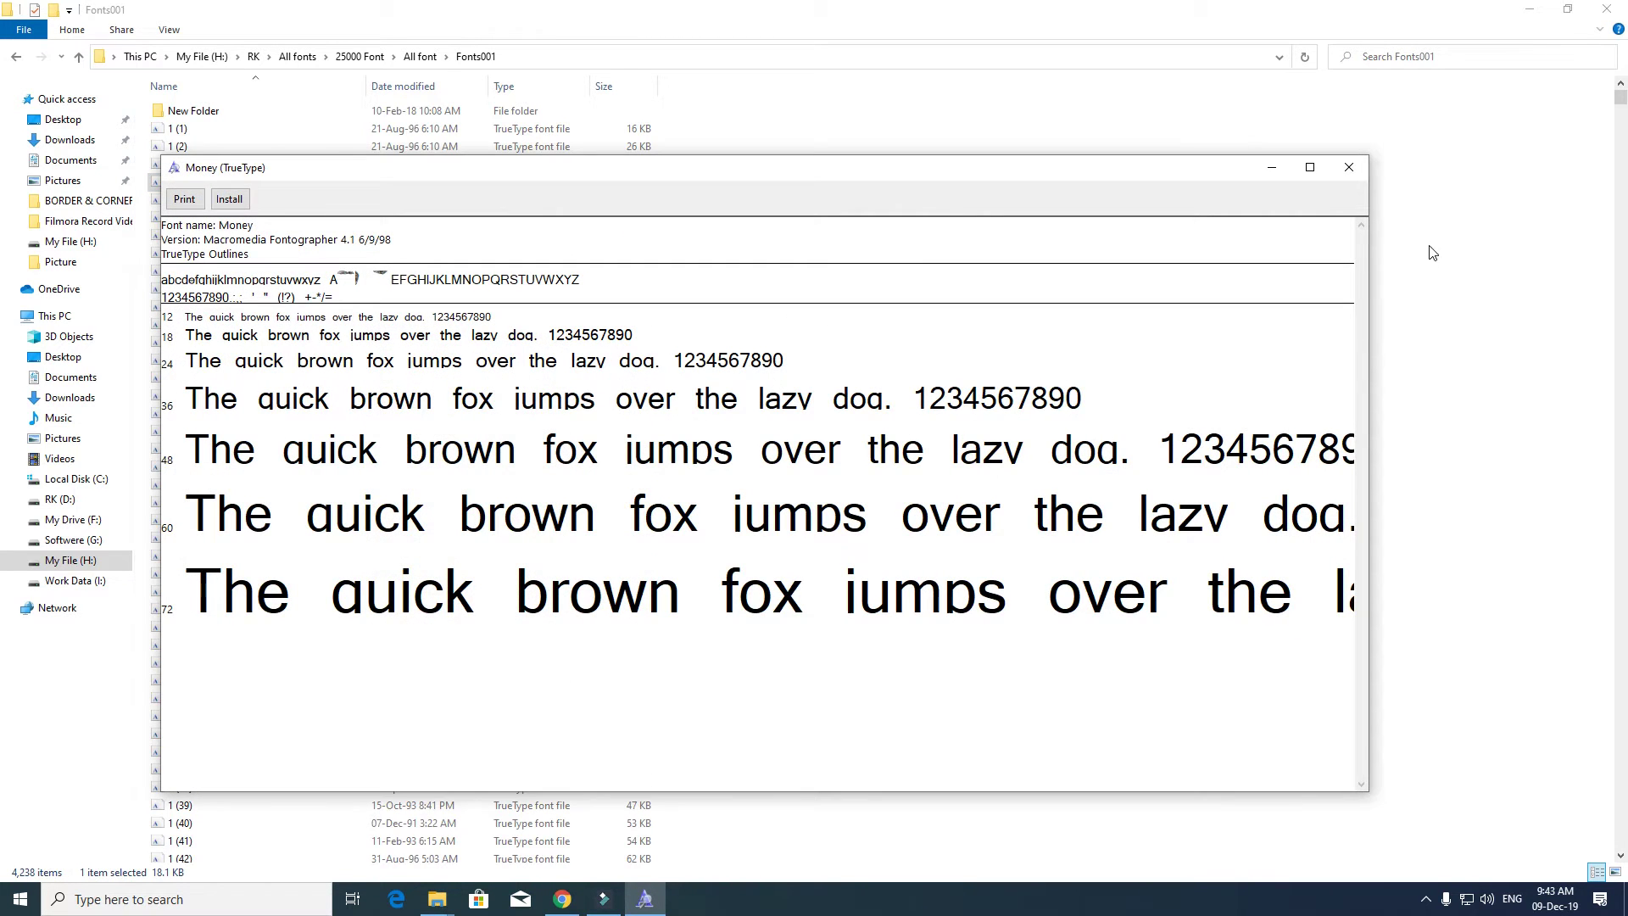
left_click(1348, 167)
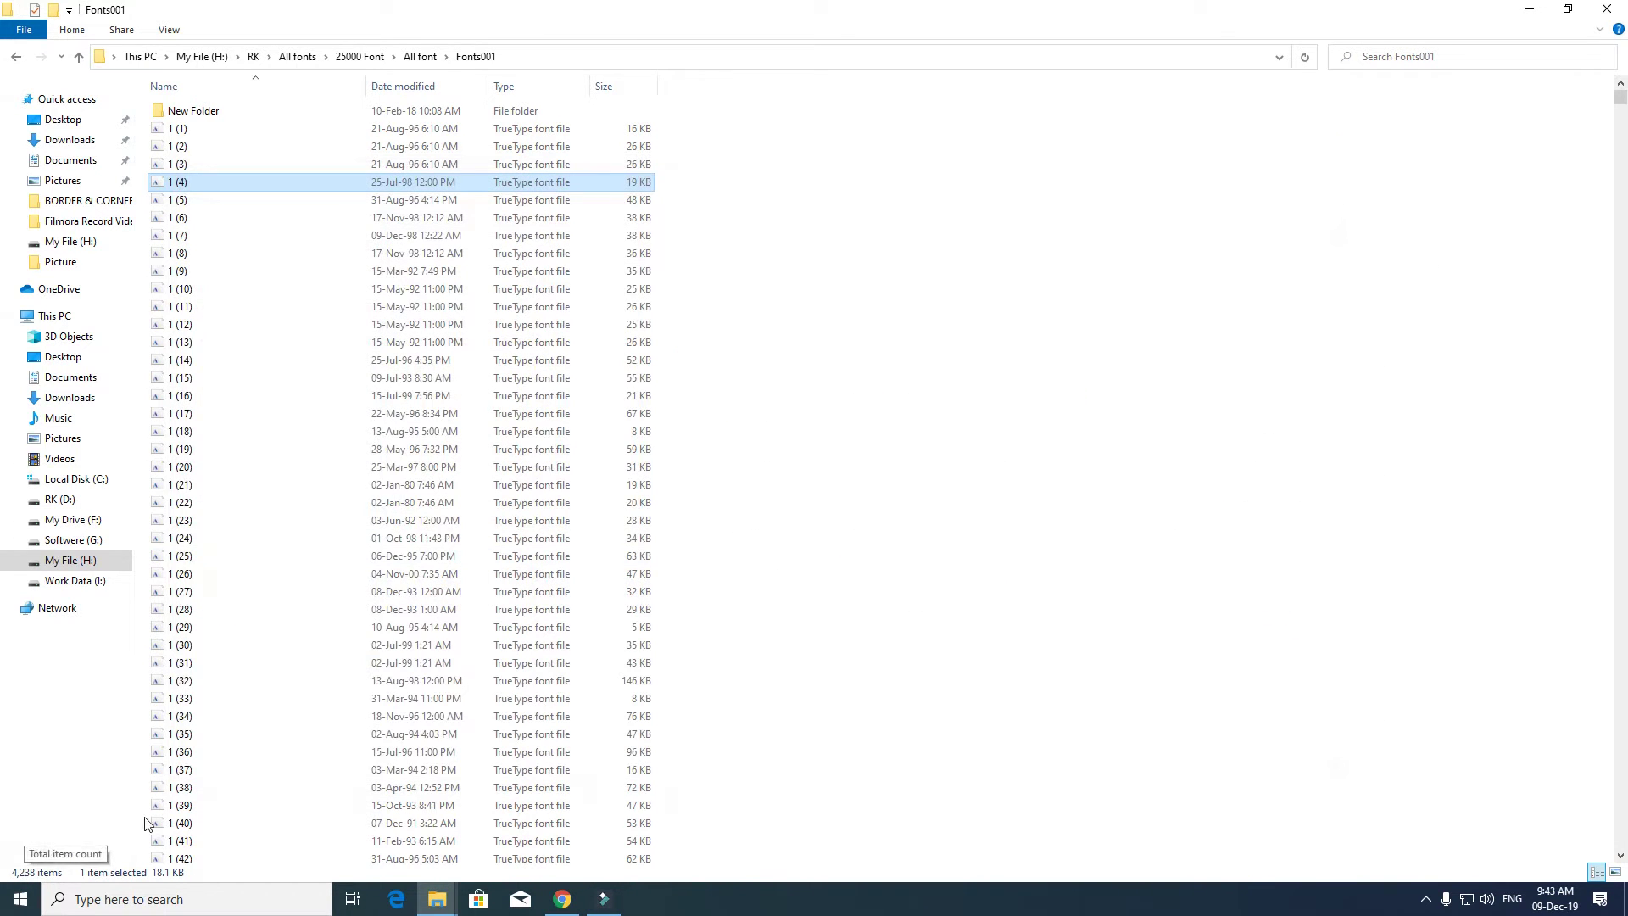
- Install MotterFemD from file 1 (25), replacing the existing copy, then launch Word
double_click(509, 556)
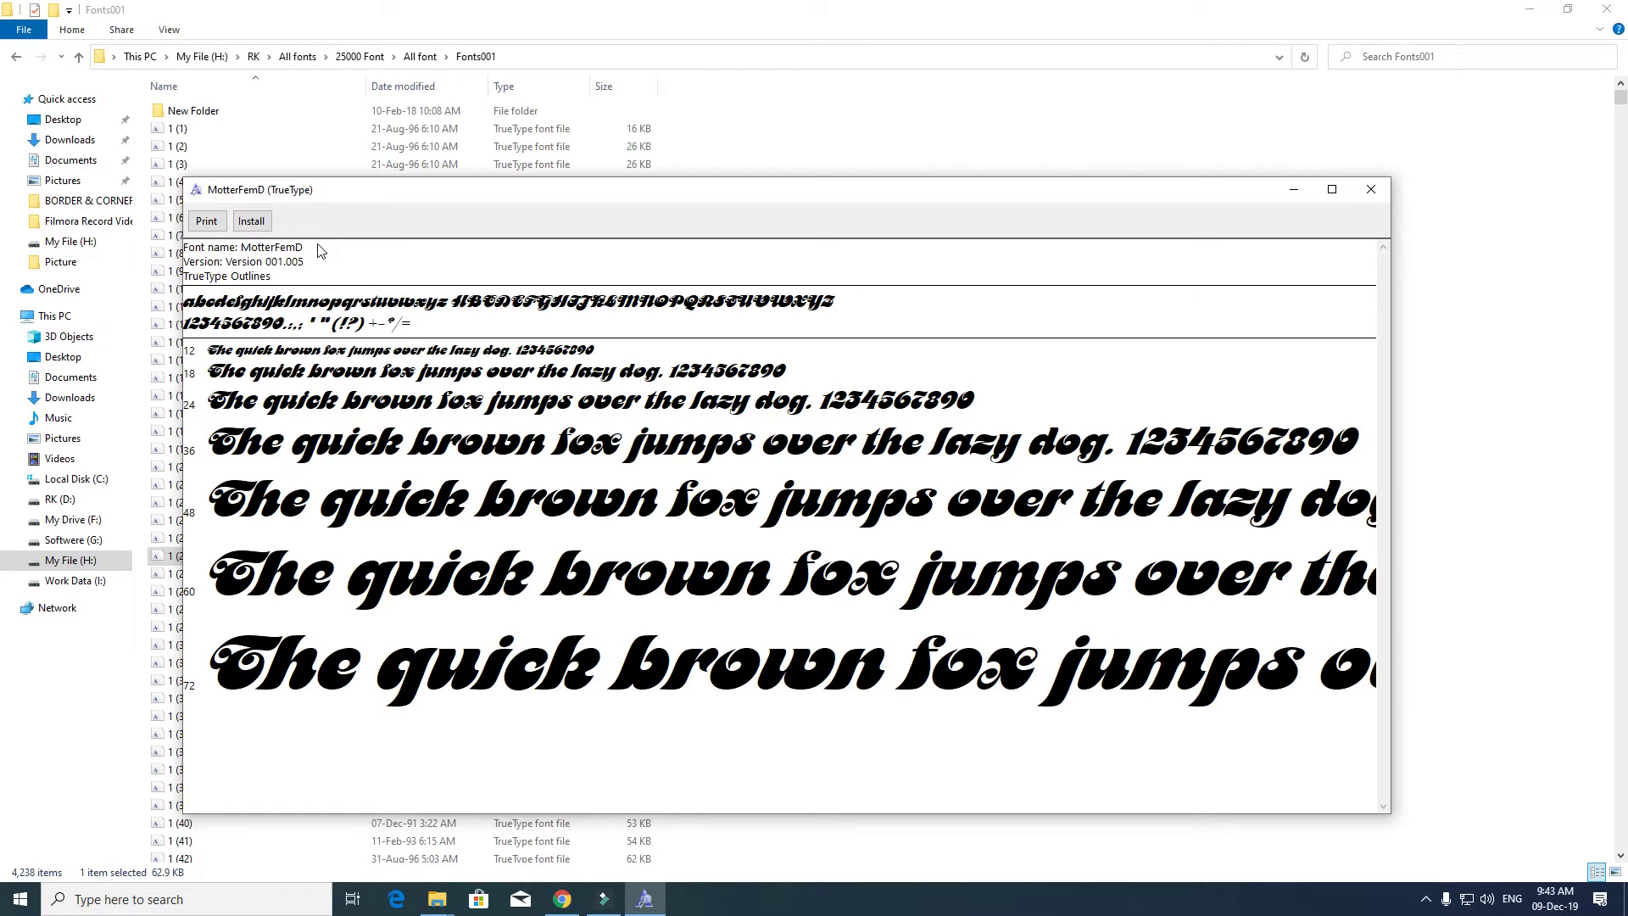
left_click(251, 220)
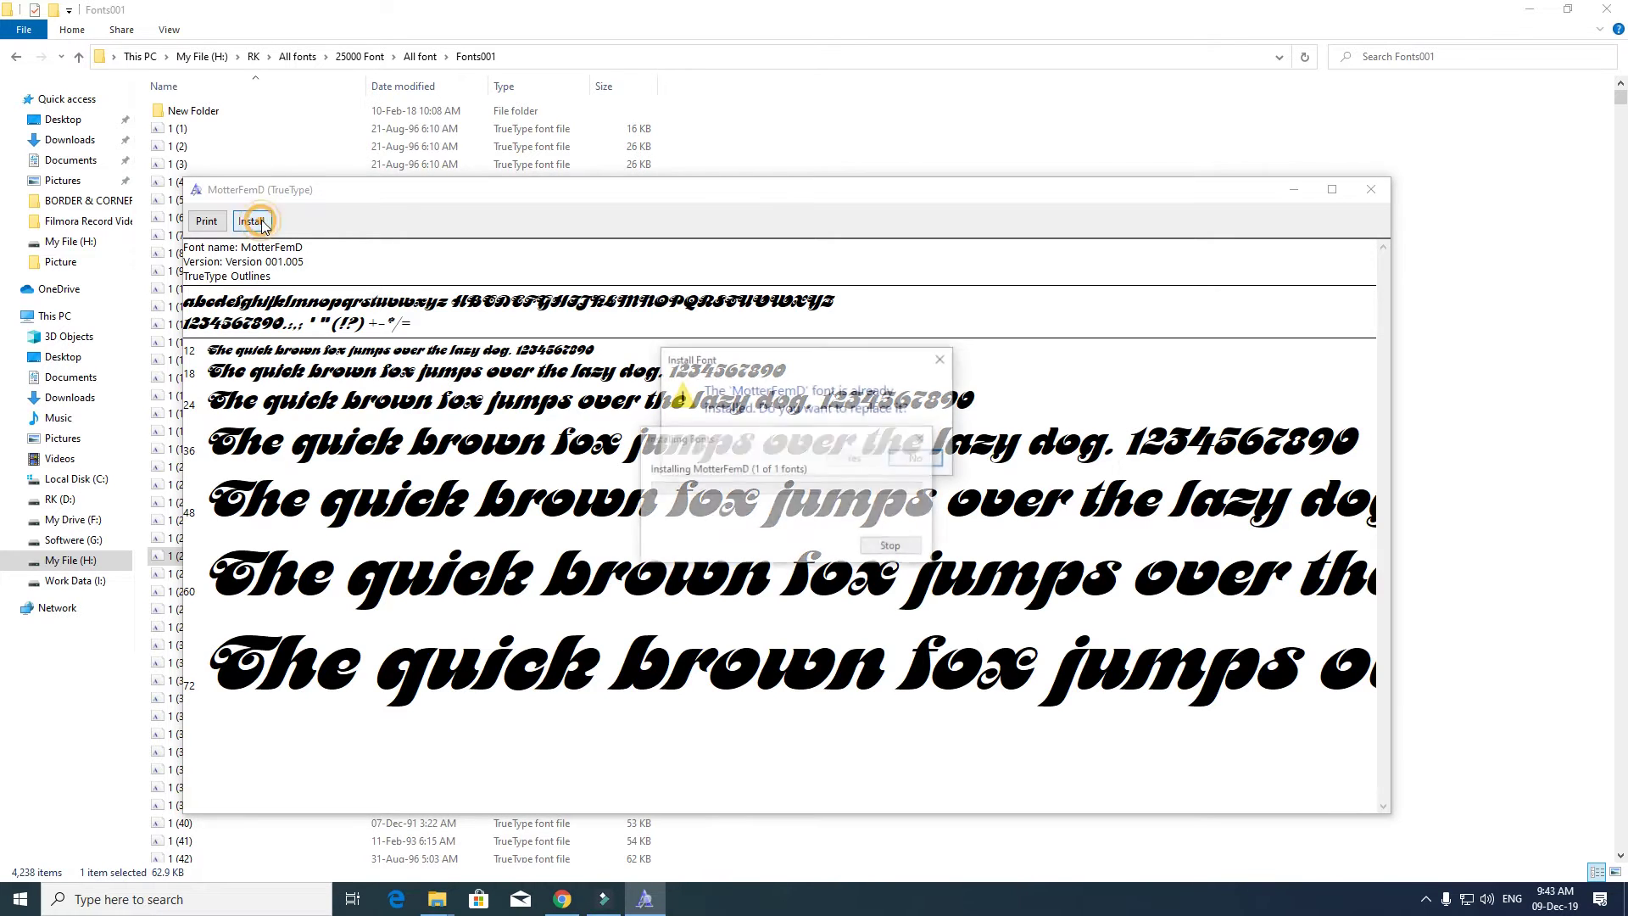
left_click(851, 460)
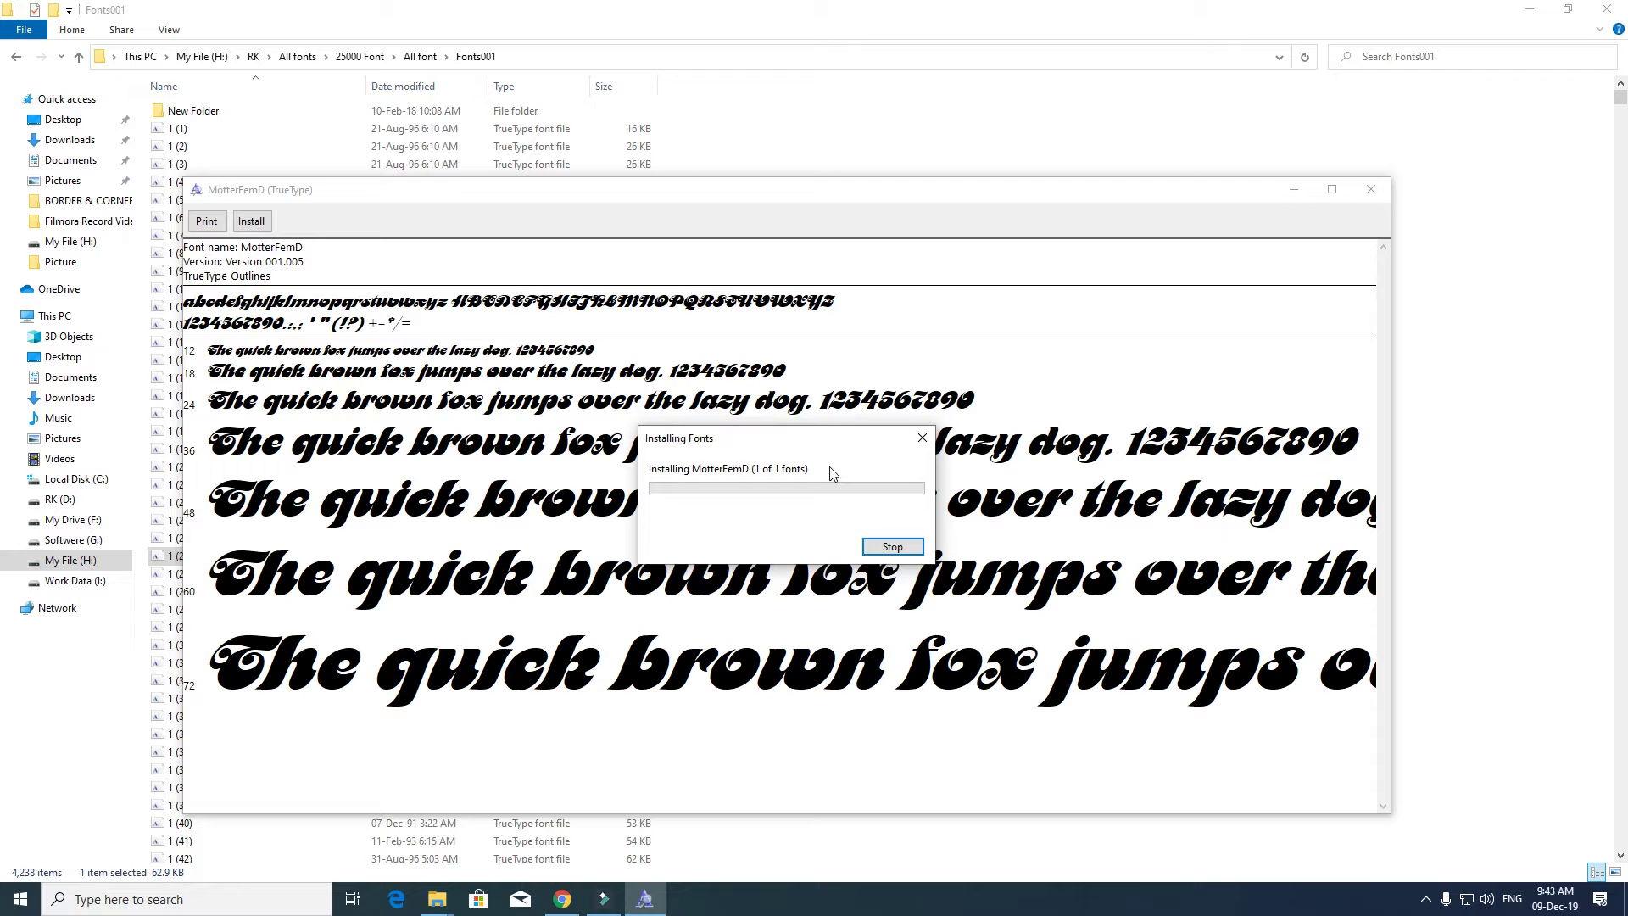
key("super+r")
key("Return")
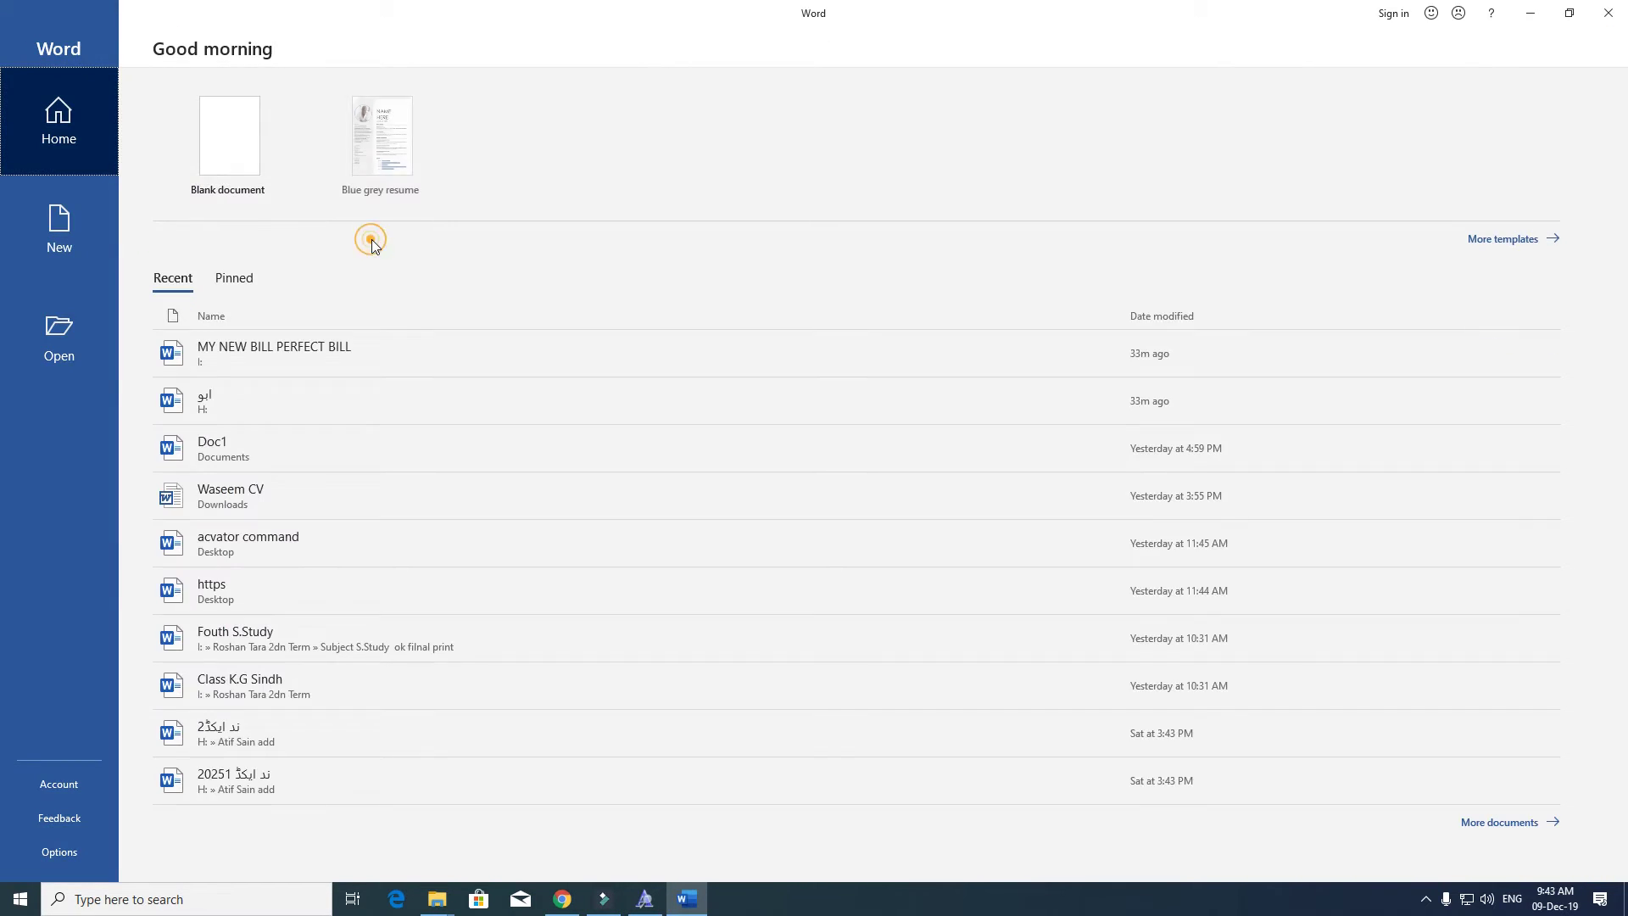
- Create a blank Word document and resize its window beside the font preview
left_click(263, 157)
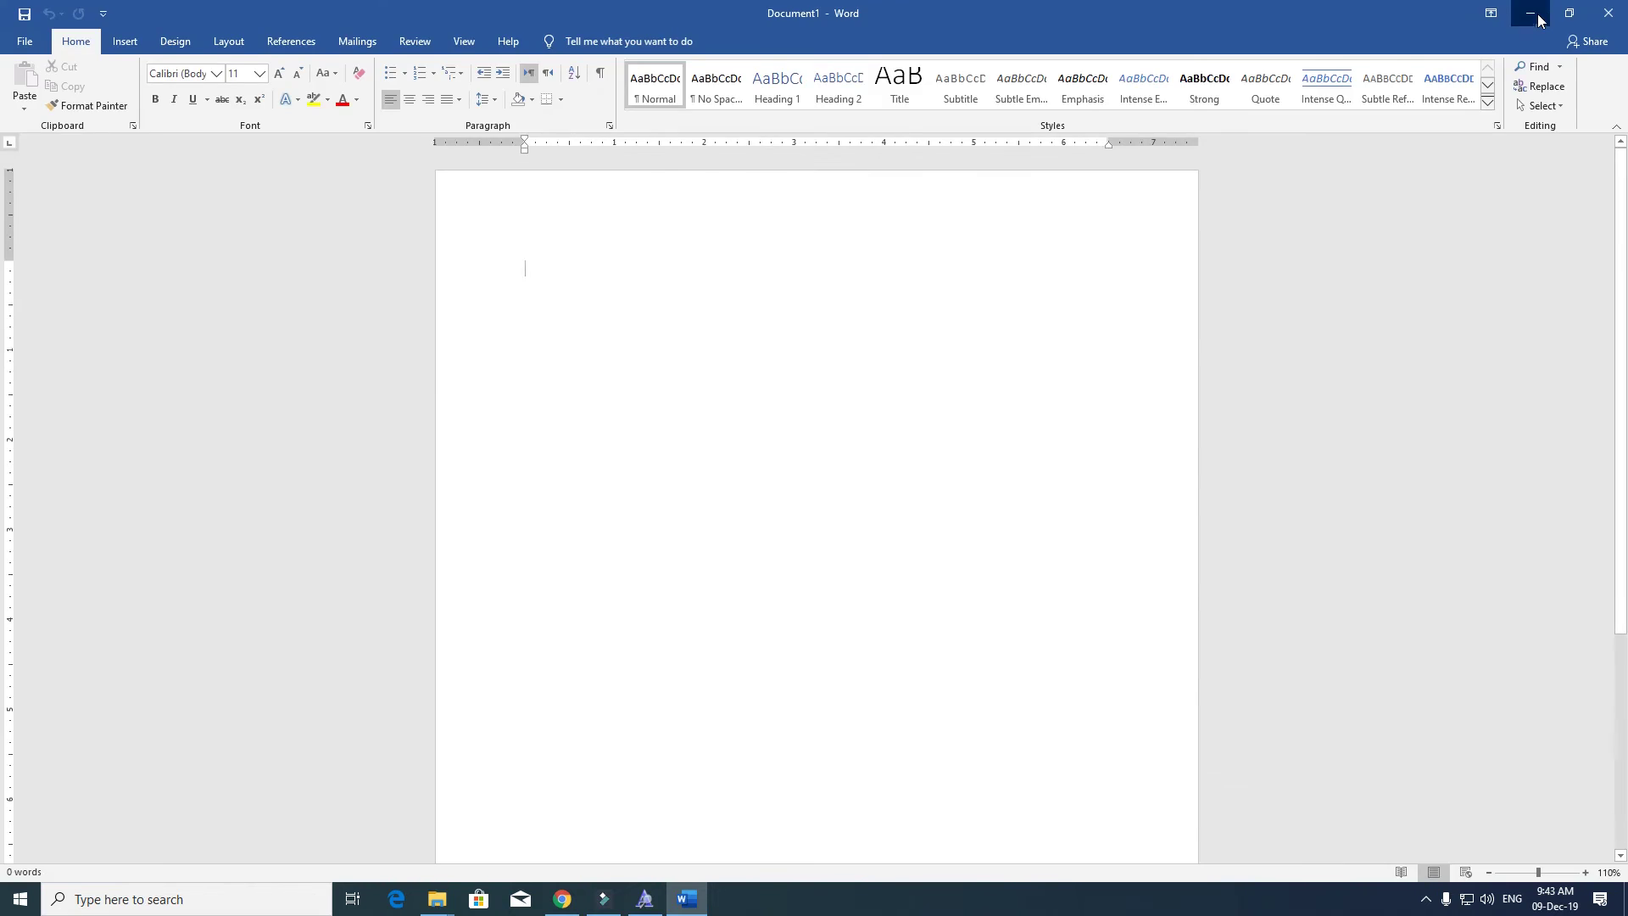
left_click(1529, 13)
left_click(302, 254)
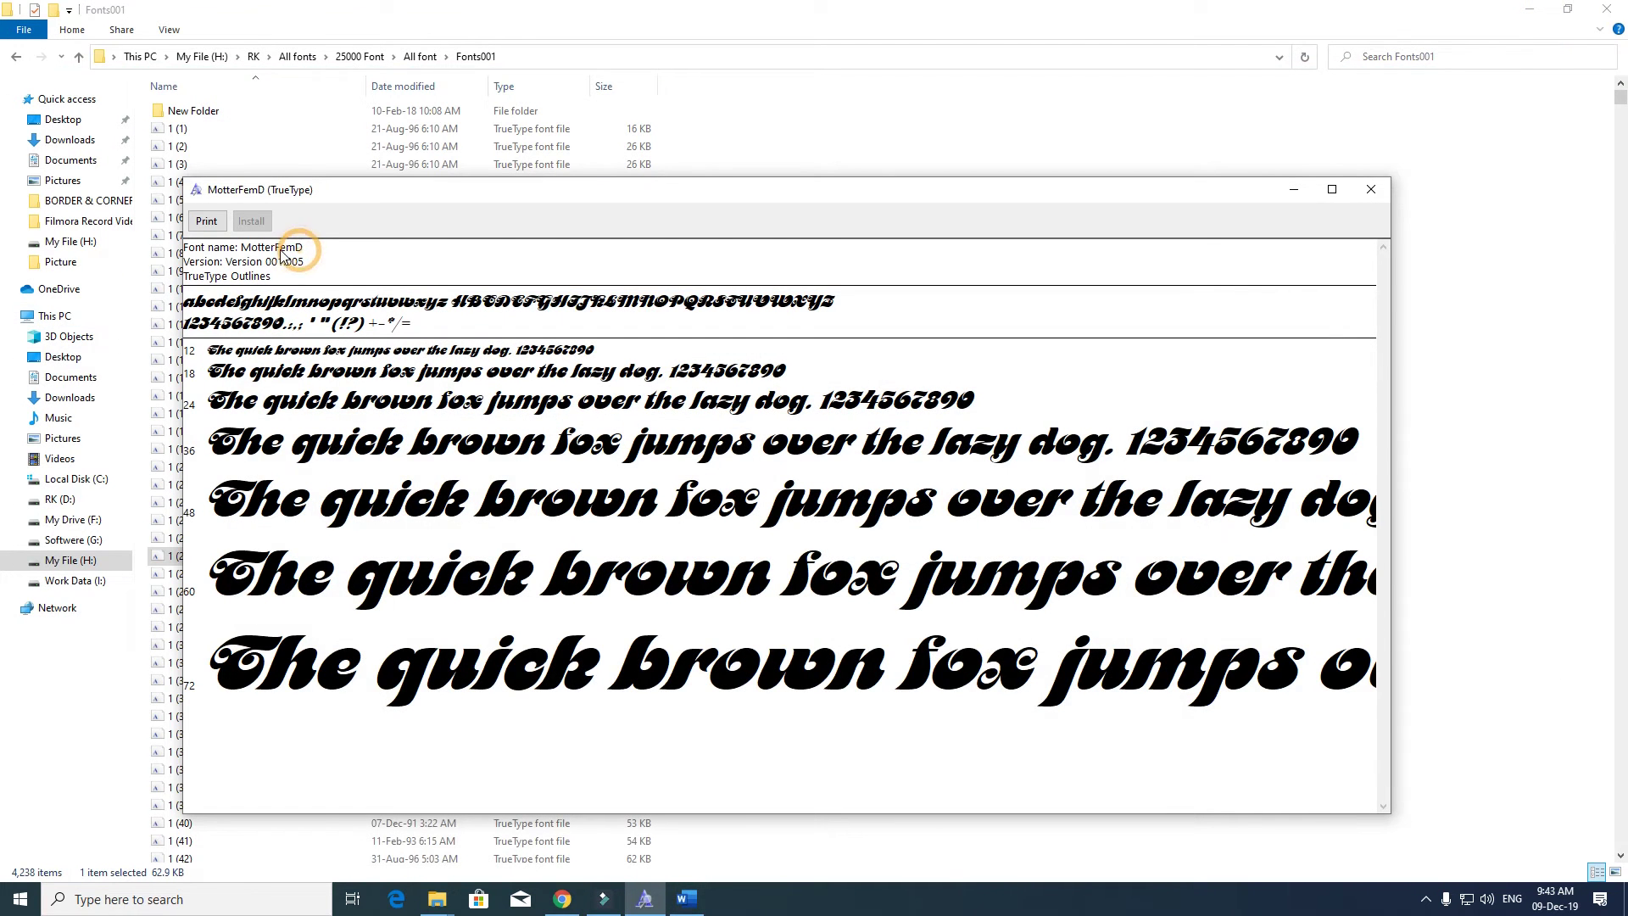
left_click(303, 253)
left_click(243, 250)
left_click(686, 898)
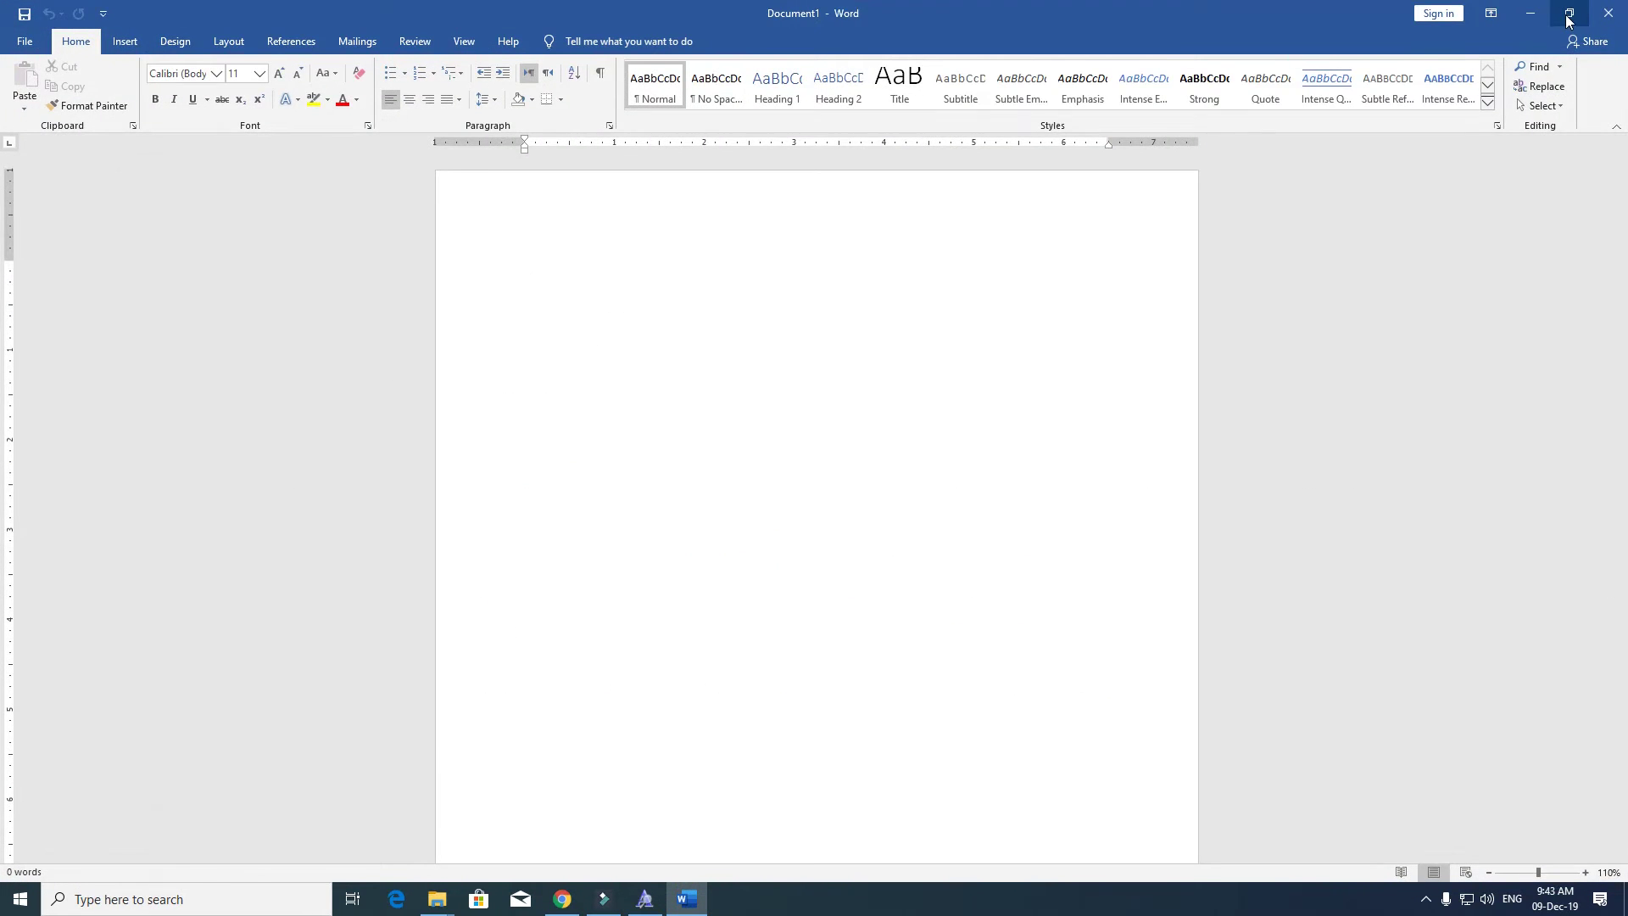
left_click(1568, 13)
left_click_drag(598, 131, 1075, 151)
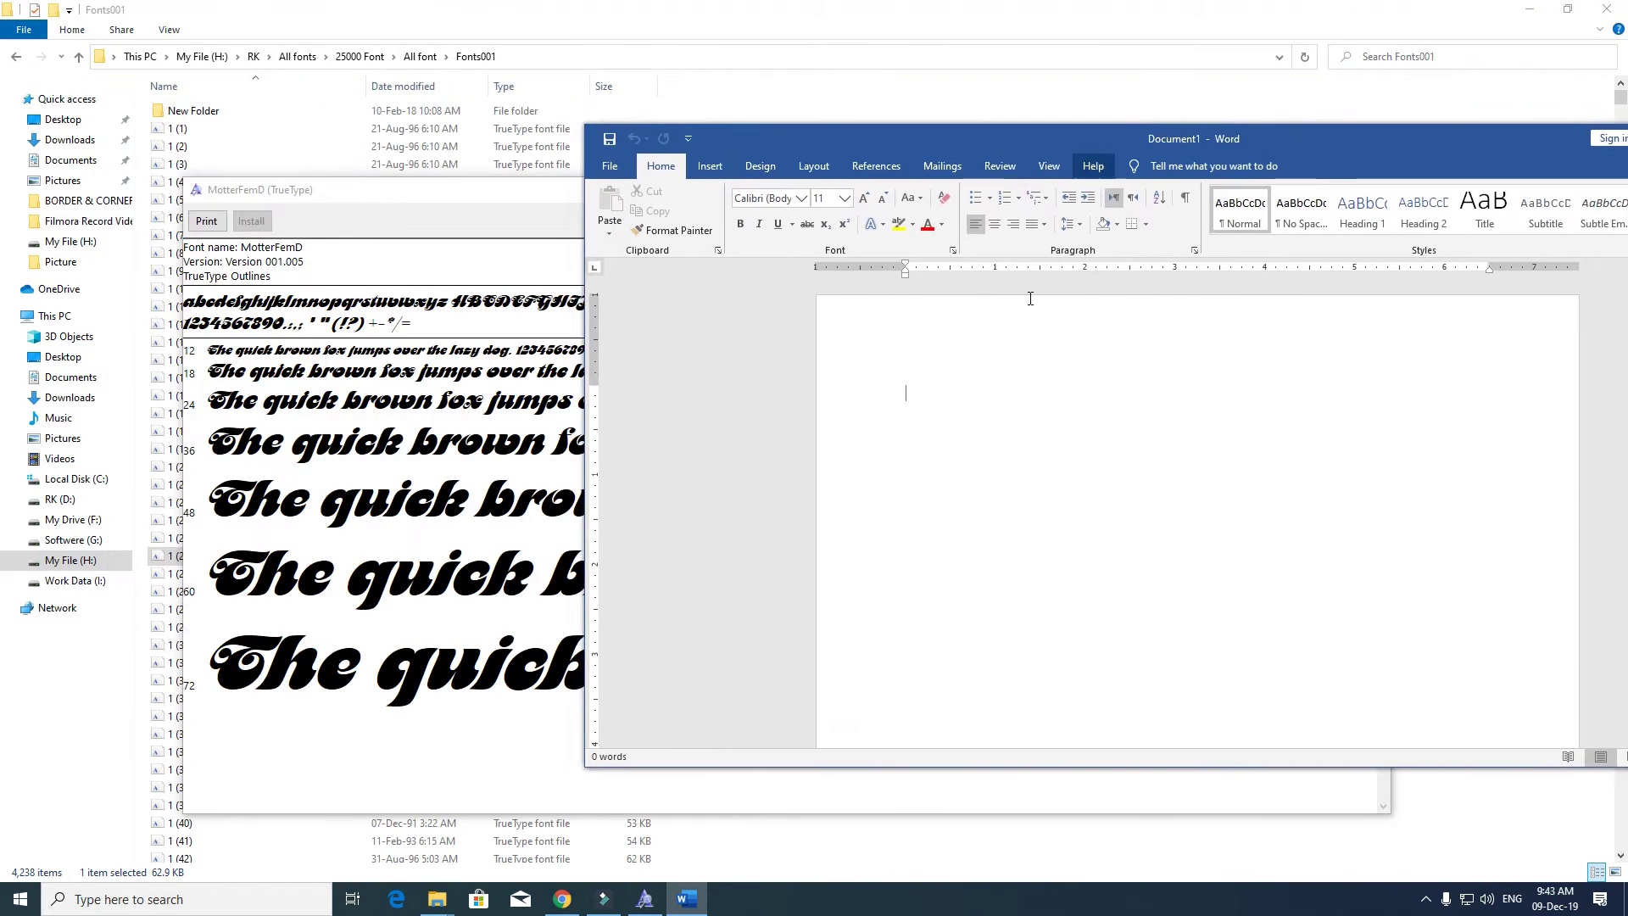
- Set the font to MotterFemD and type a two-word name
left_click(779, 199)
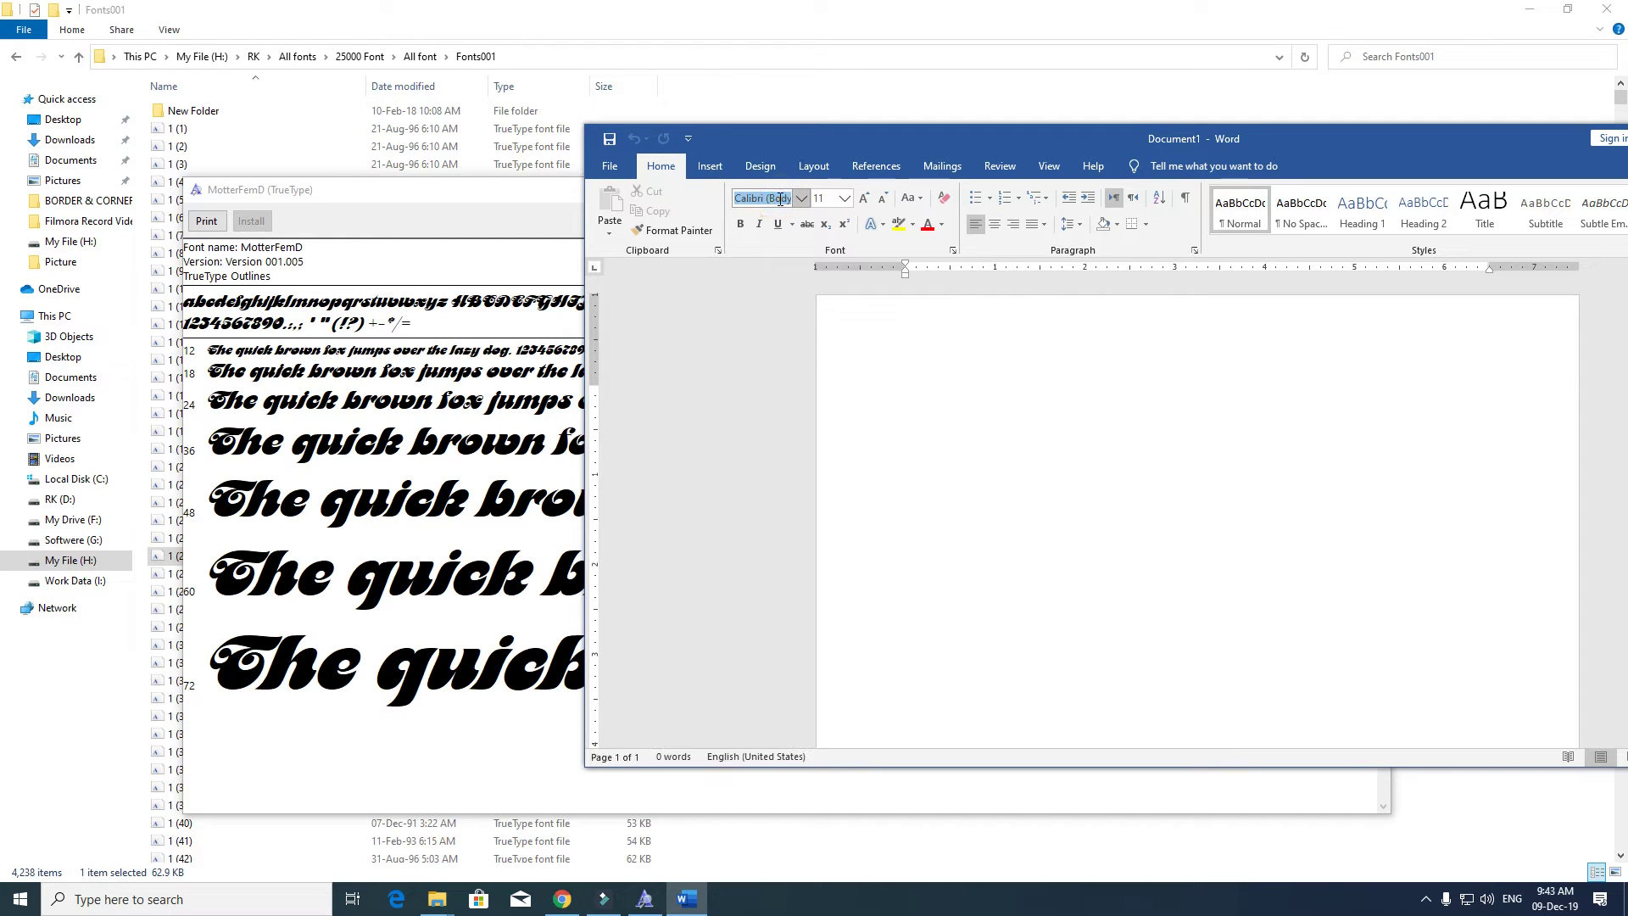
type("MotterFemD")
key("Return")
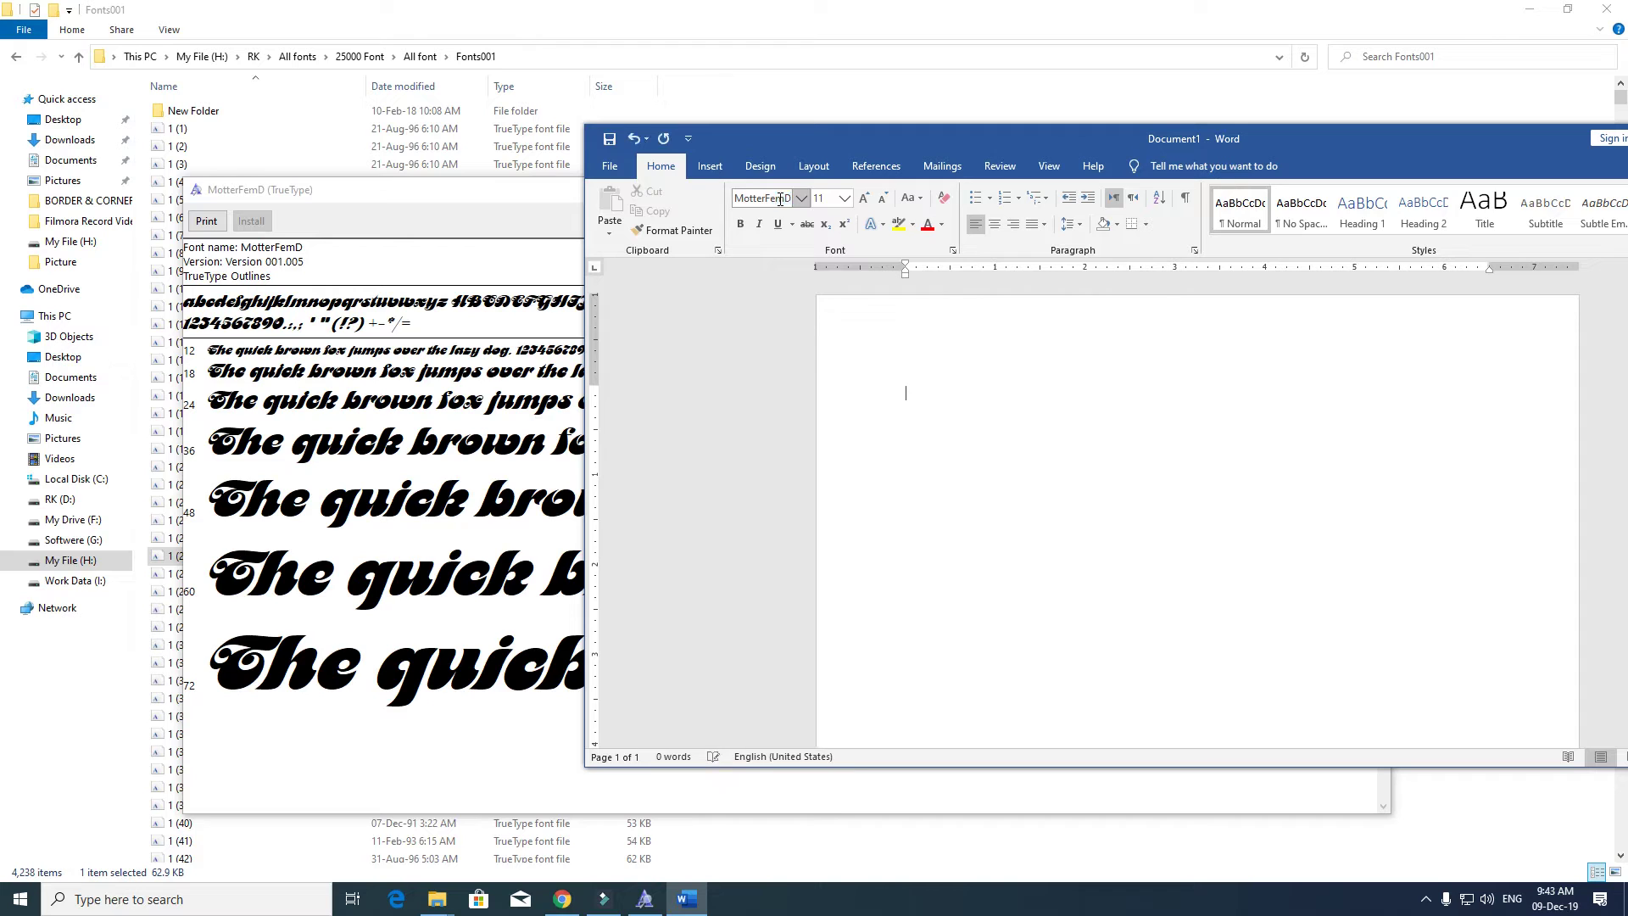
- Resize the typed name to 56 pt, then minimize Word
key("ctrl+a")
key("ctrl+bracketright")
key("ctrl+bracketright")
key("ctrl+bracketright")
key("ctrl+bracketright")
key("ctrl+bracketright")
key("ctrl+bracketright")
key("ctrl+bracketright")
key("ctrl+bracketright")
key("ctrl+bracketright")
key("ctrl+bracketright")
key("ctrl+bracketright")
key("ctrl+bracketright")
key("ctrl+bracketright")
key("ctrl+bracketright")
key("ctrl+bracketright")
key("ctrl+bracketright")
key("ctrl+bracketright")
key("ctrl+bracketright")
key("ctrl+bracketright")
key("ctrl+bracketright")
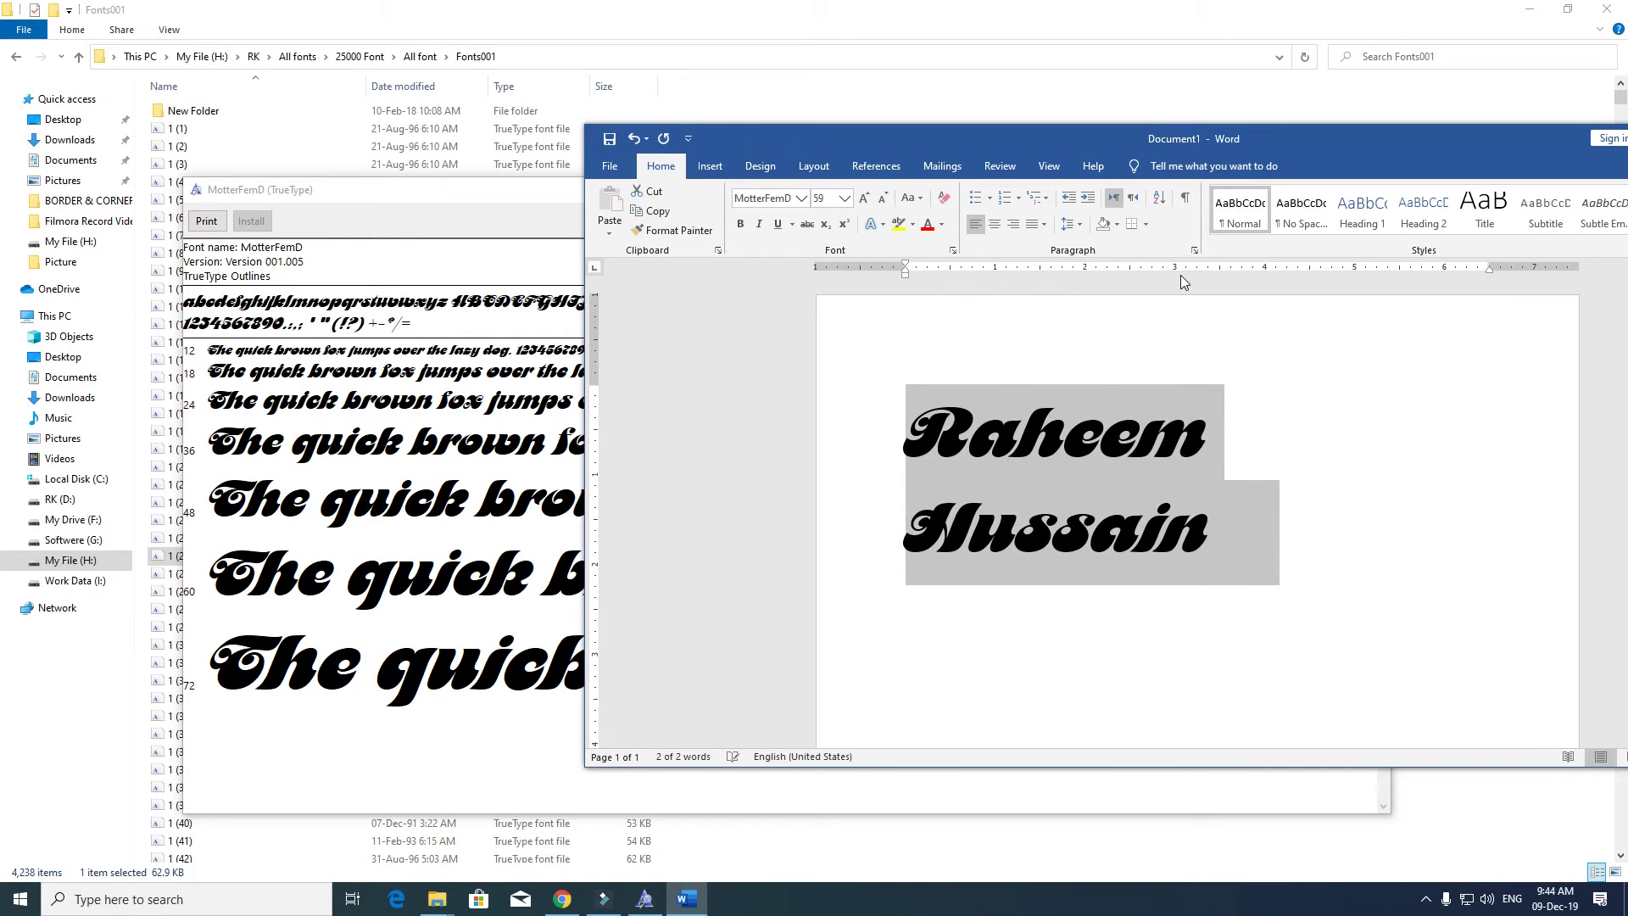
key("ctrl+bracketleft")
key("ctrl+bracketleft")
key("ctrl+bracketleft")
key("ctrl+bracketleft")
key("ctrl+bracketleft")
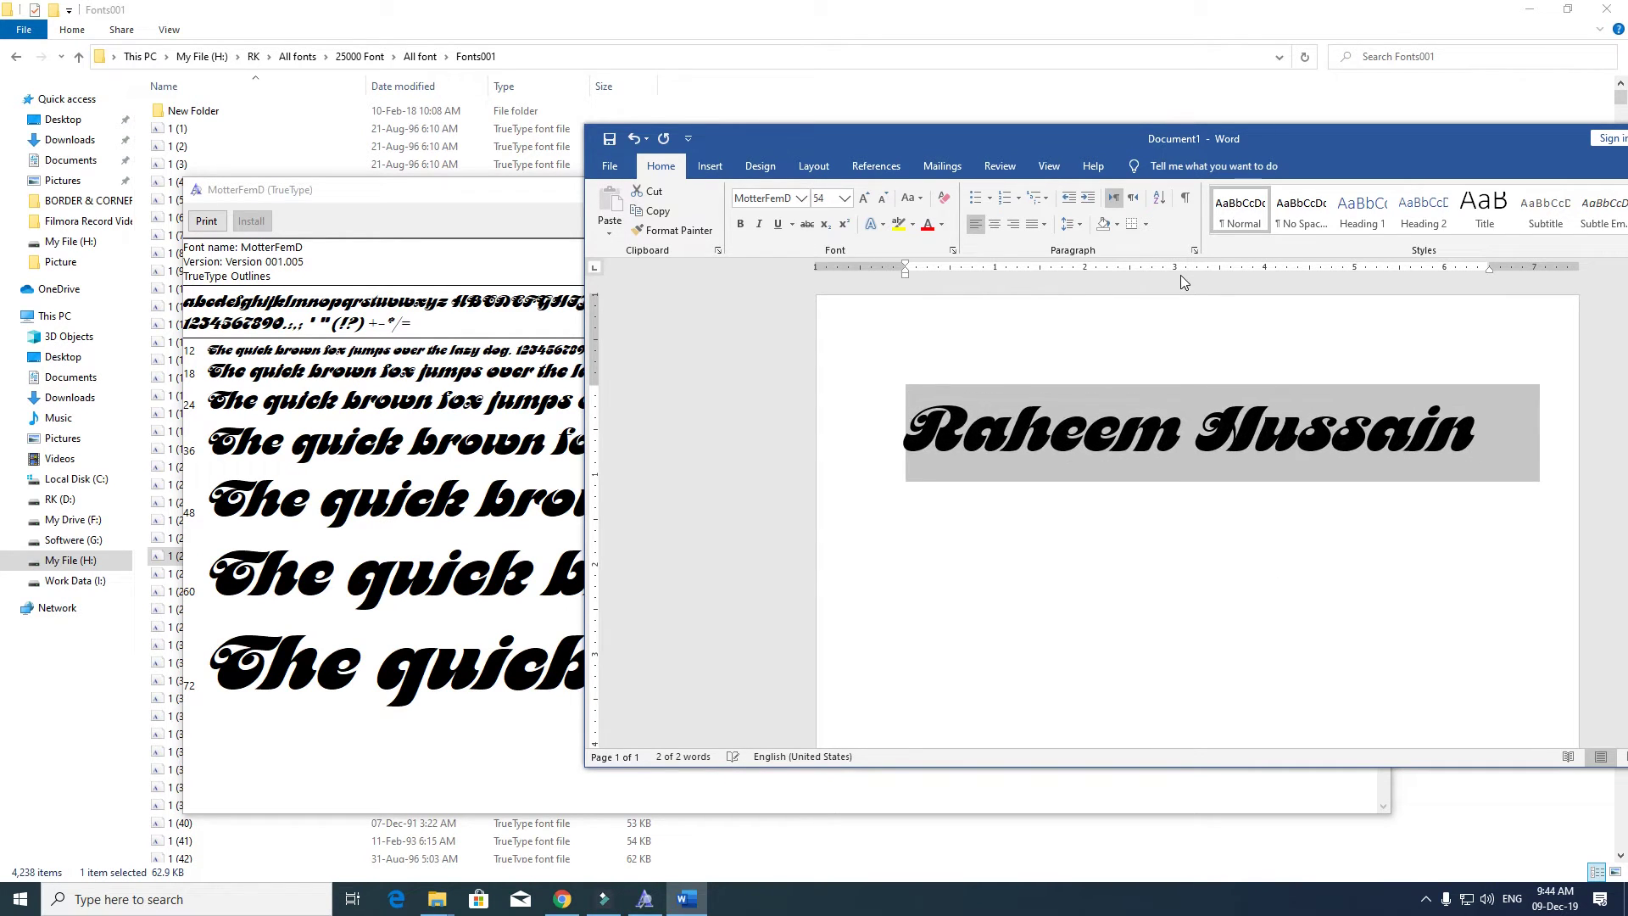
key("ctrl+shift+a")
key("ctrl+shift+a")
key("ctrl+bracketright")
key("ctrl+bracketright")
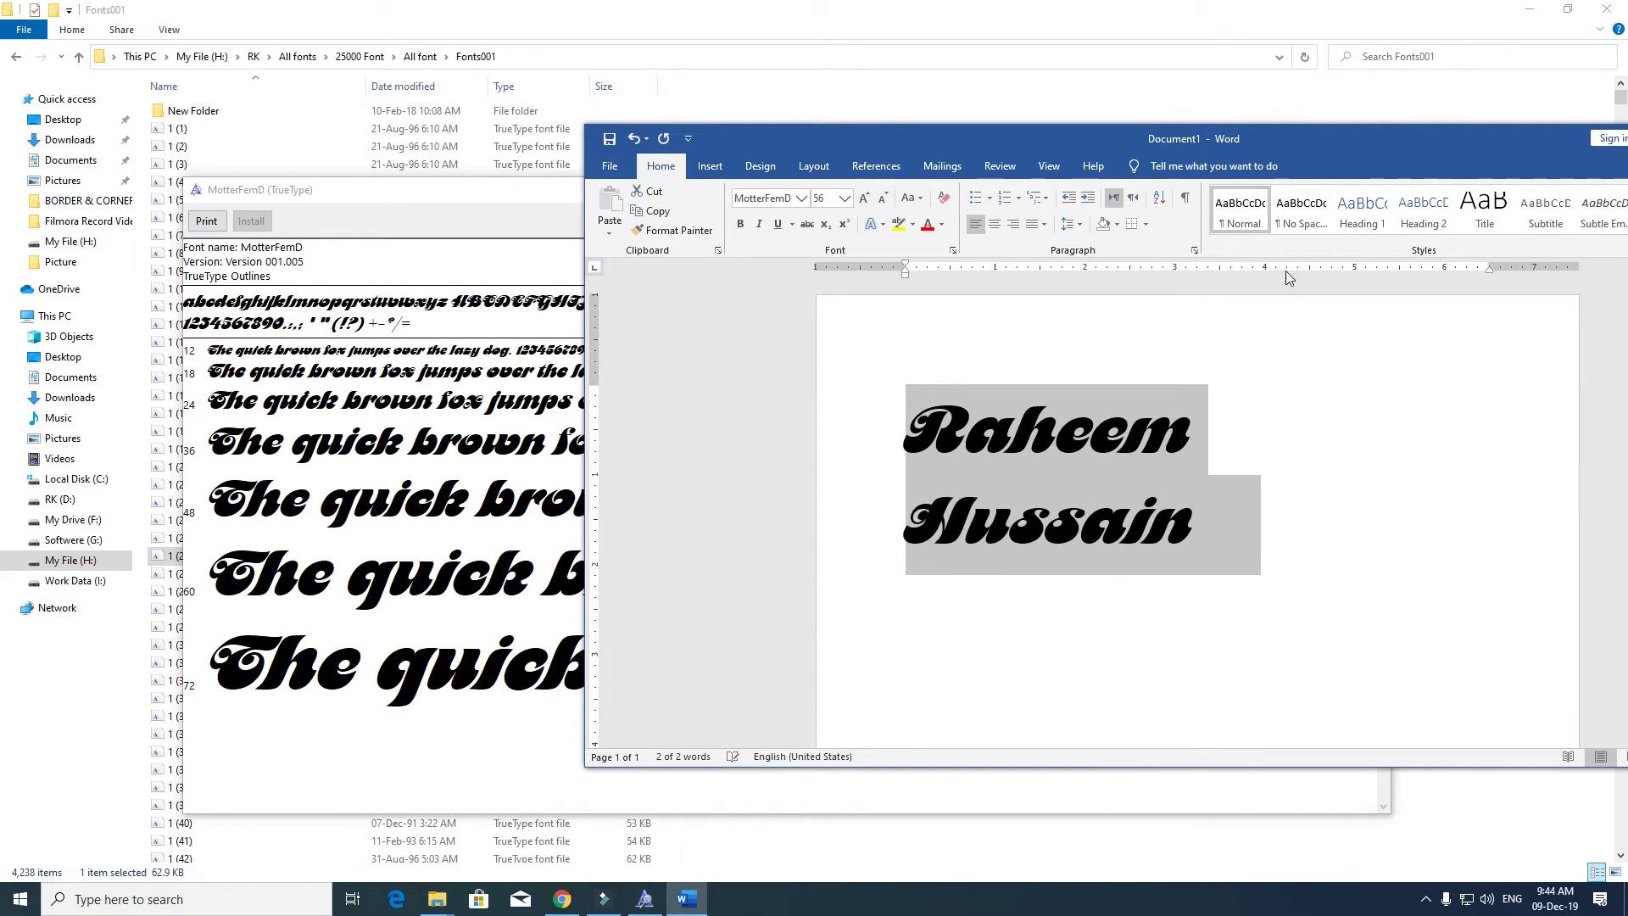
left_click_drag(1441, 139, 1194, 218)
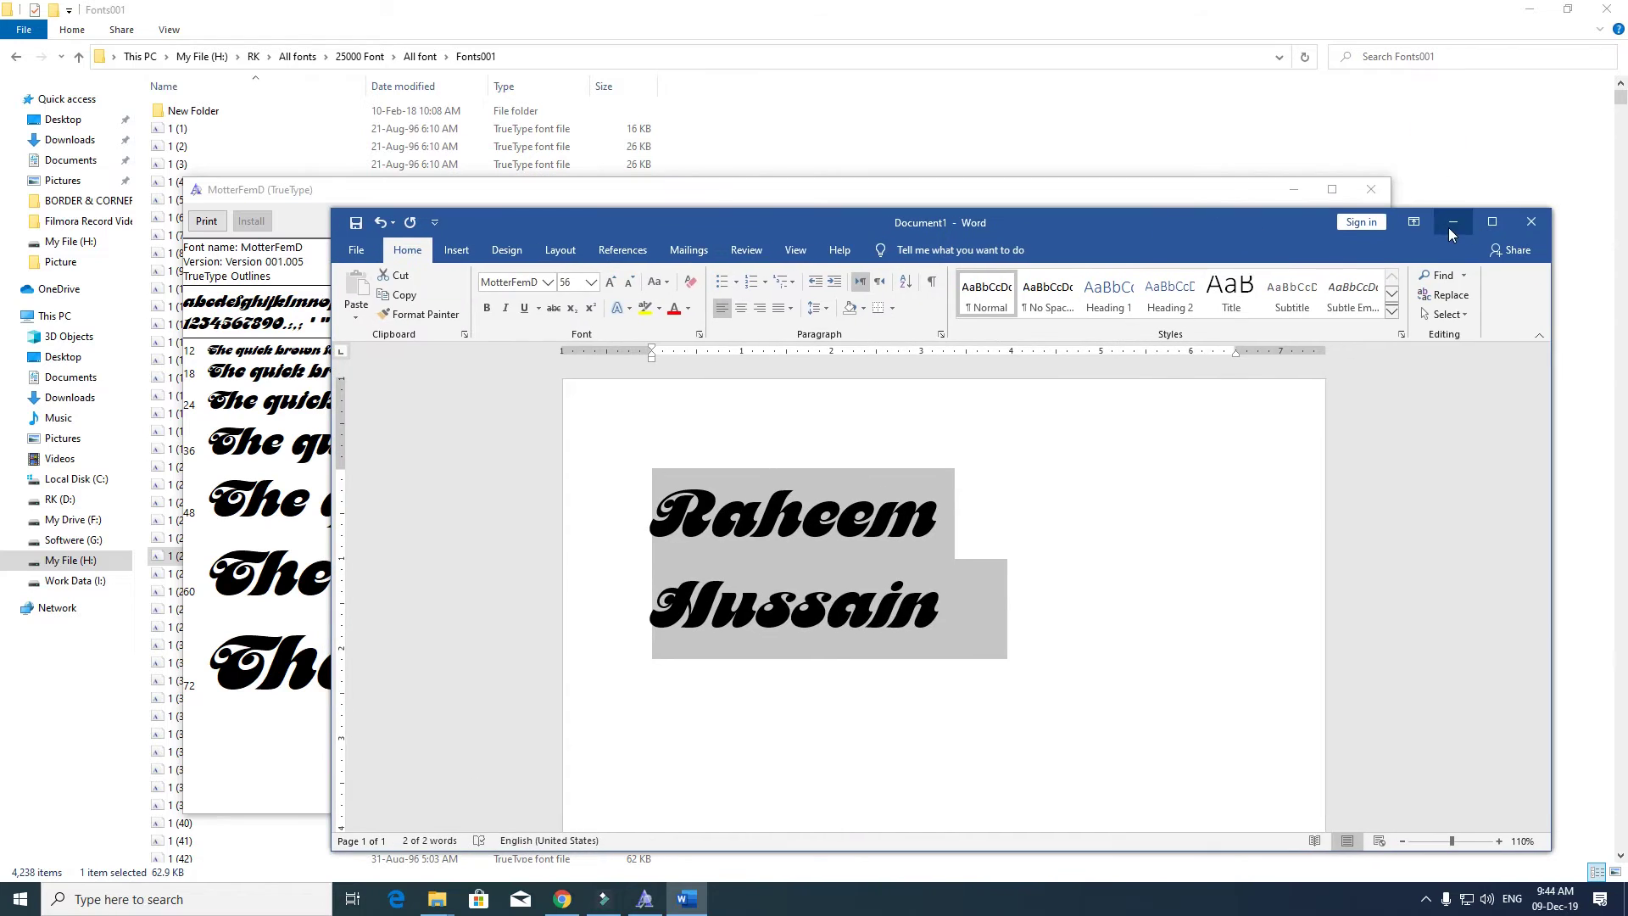
left_click(1448, 224)
- Close the MotterFemD preview, then preview and close the MT Extra and NevilleScript fonts
left_click(1372, 188)
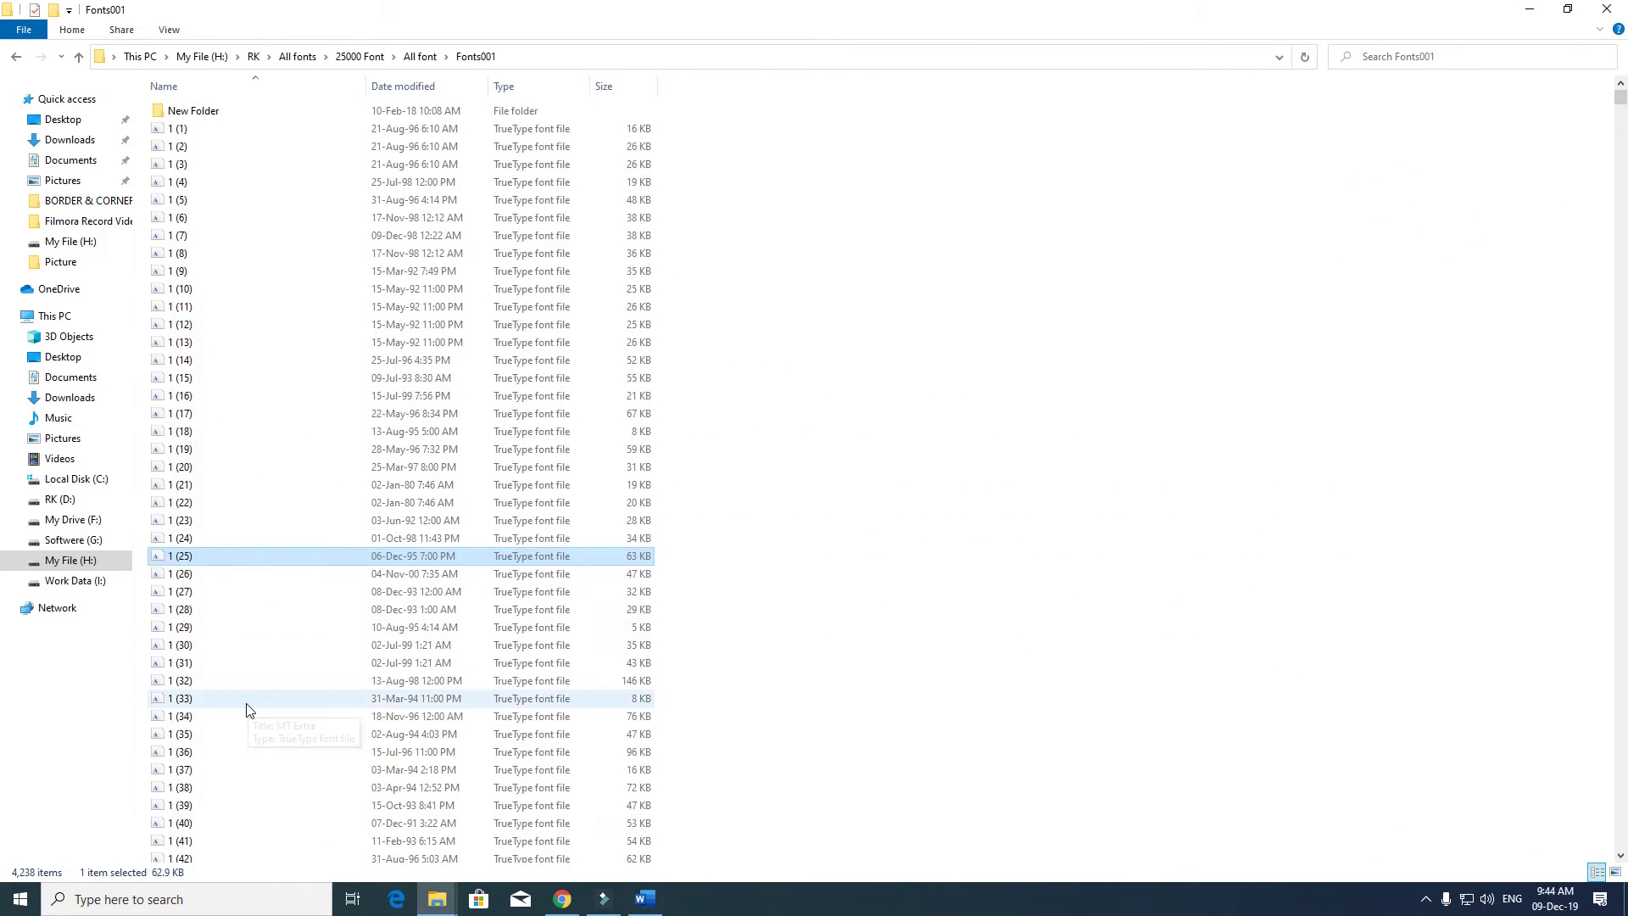
double_click(254, 702)
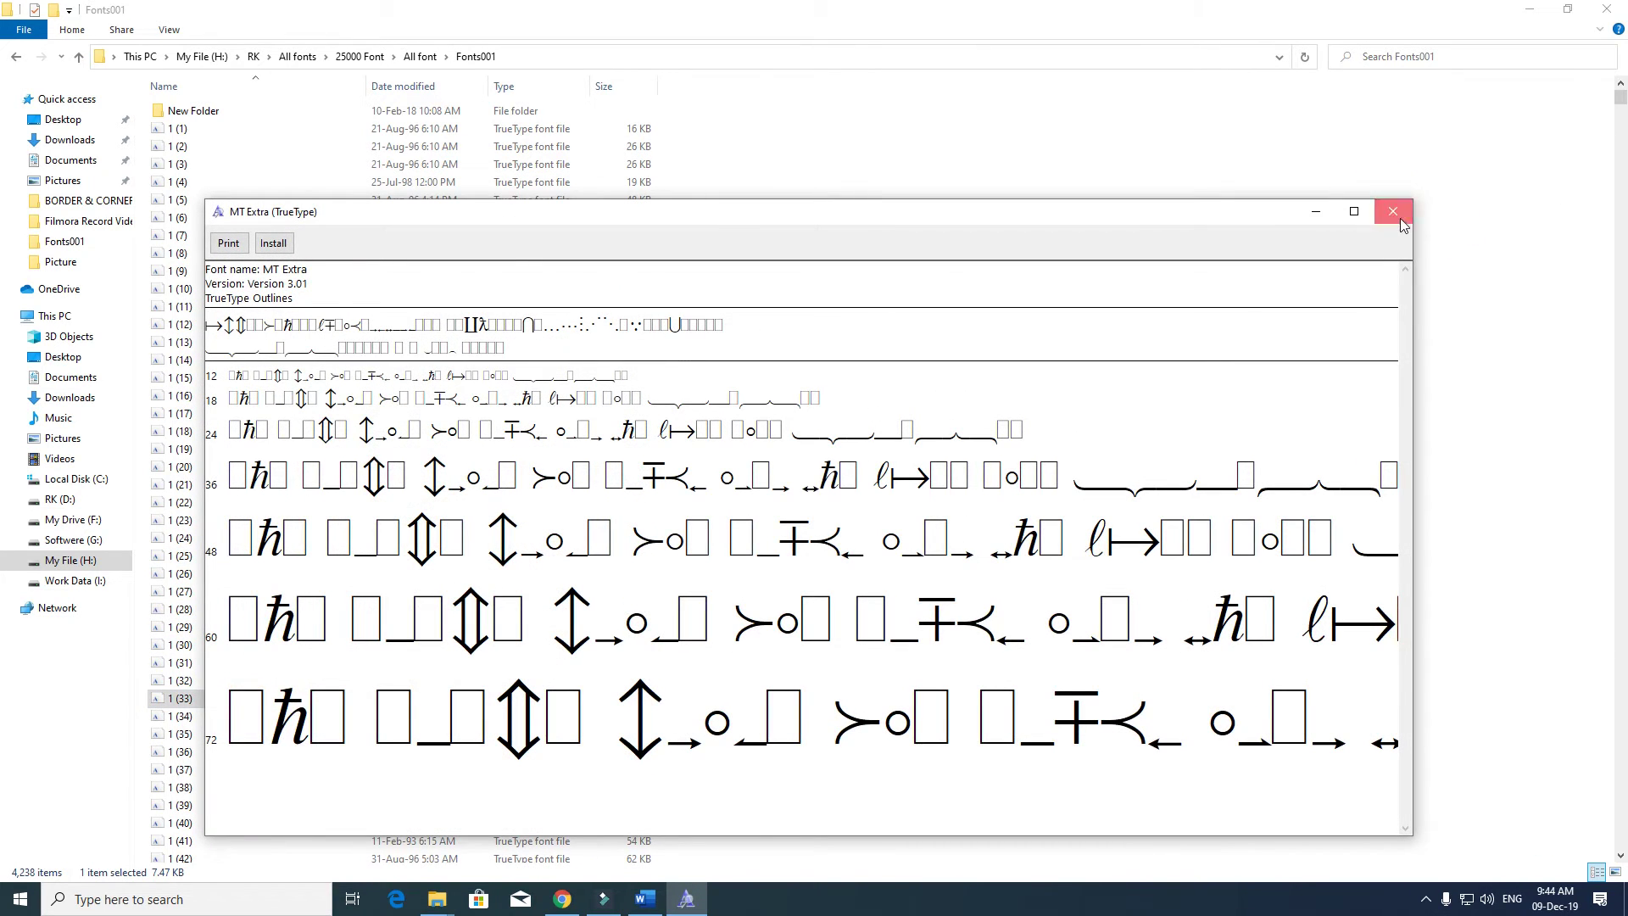
left_click(1393, 211)
scroll(243, 726, "down", 16)
left_click(241, 727)
double_click(241, 728)
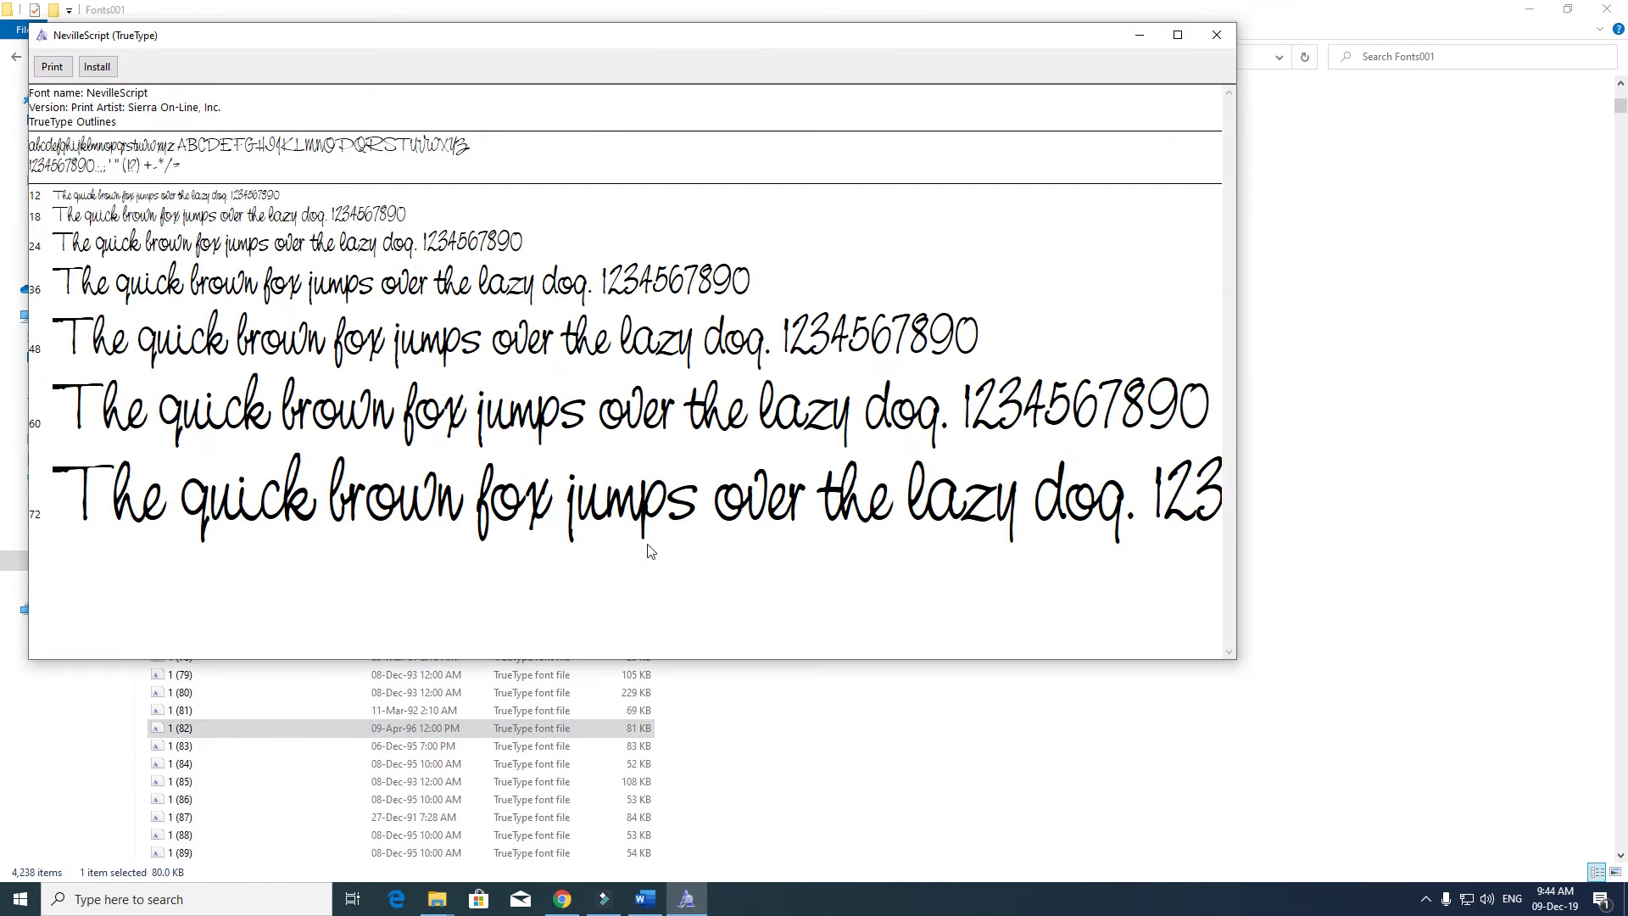
left_click(1178, 35)
left_click(1611, 8)
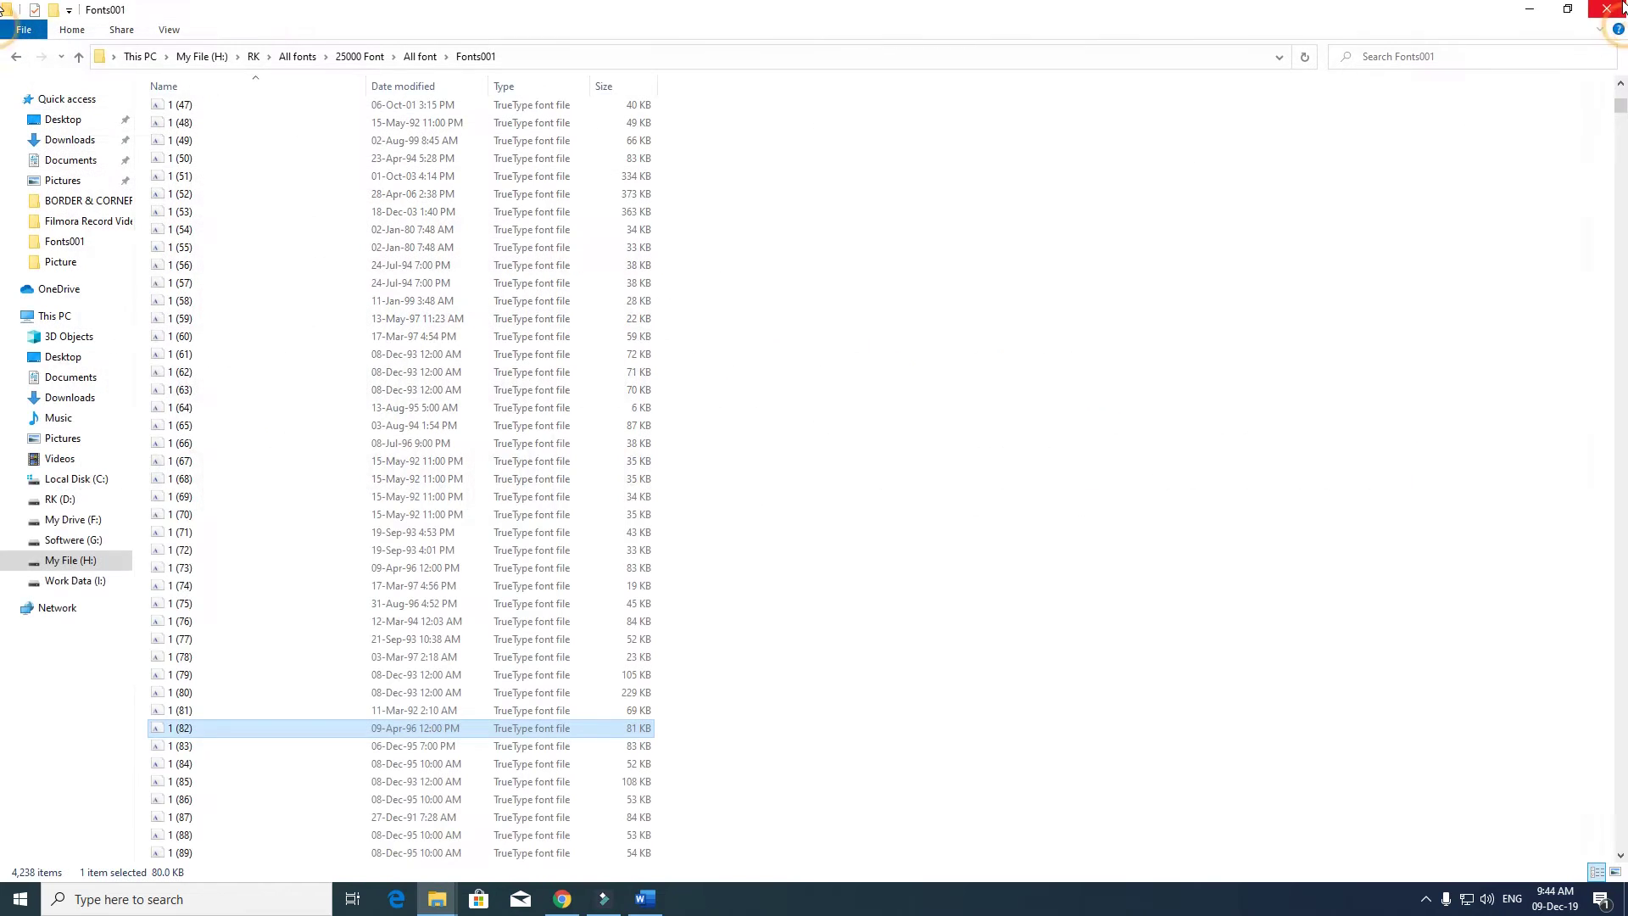
- Preview and close the NOORIN39, NOORIN50 and NOORIN56 fonts, then go up a folder
scroll(908, 320, "down", 20)
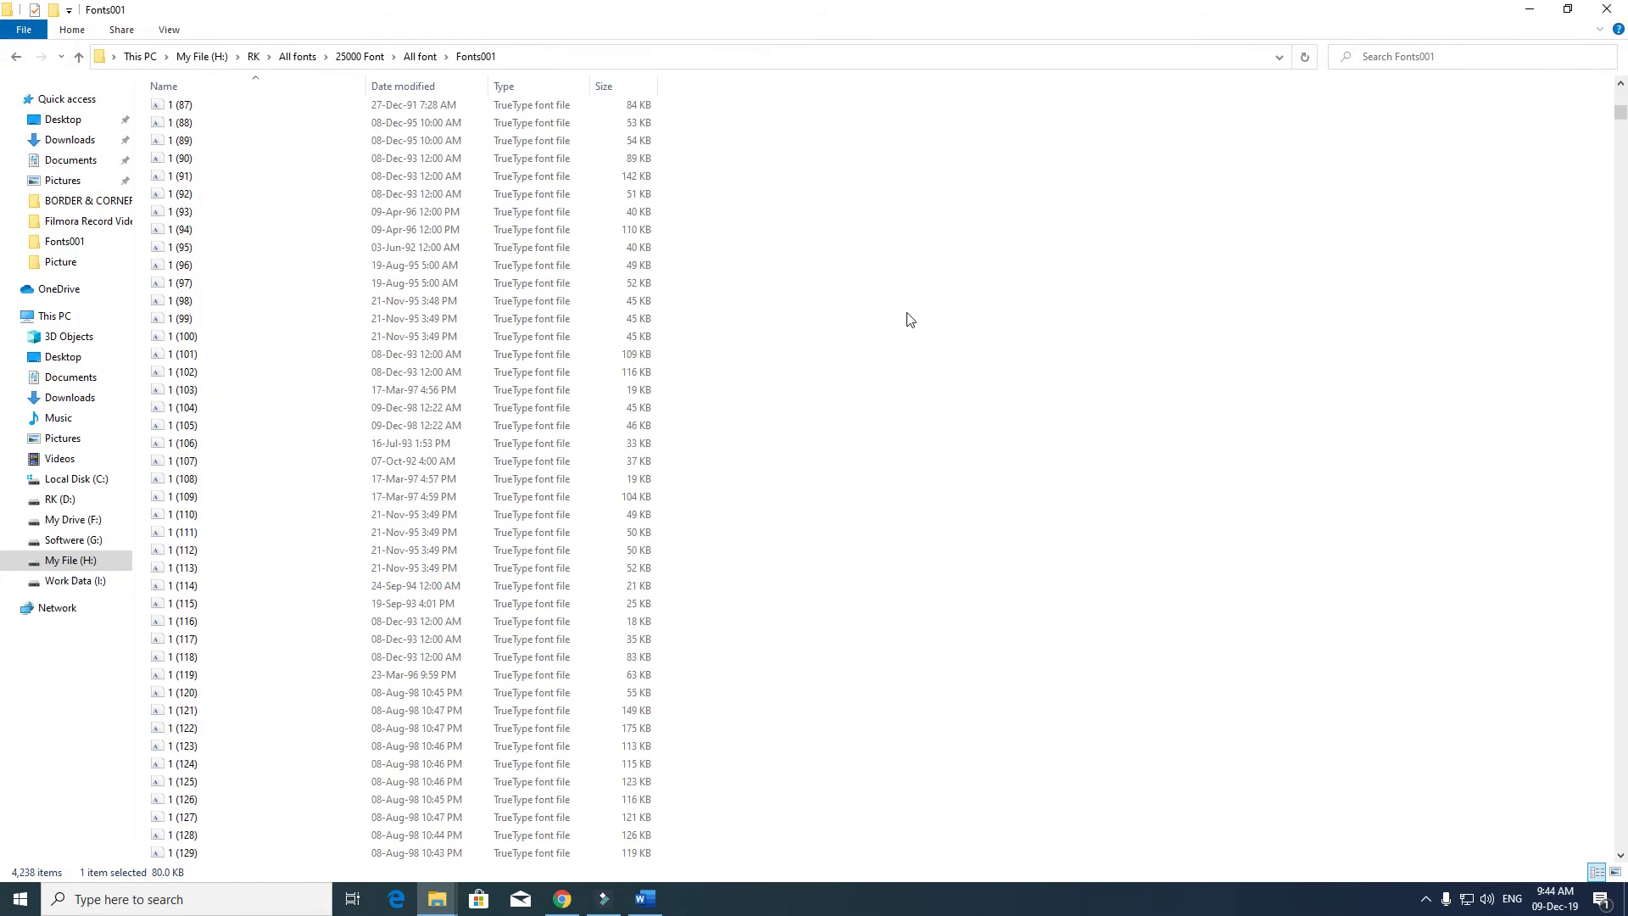
double_click(354, 518)
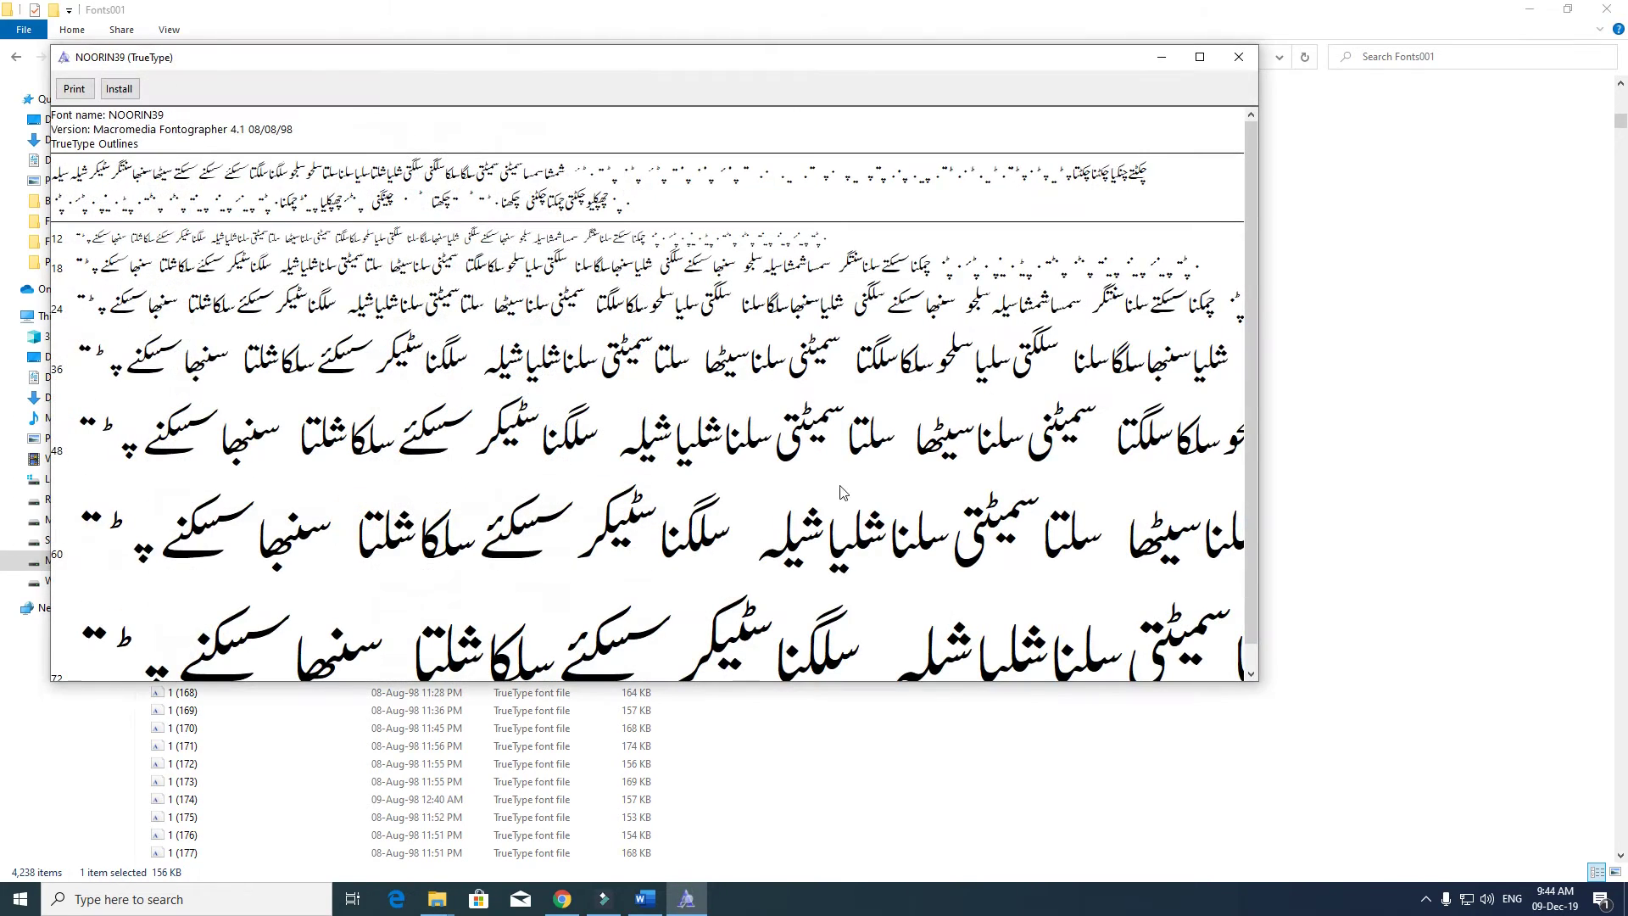
left_click(1234, 57)
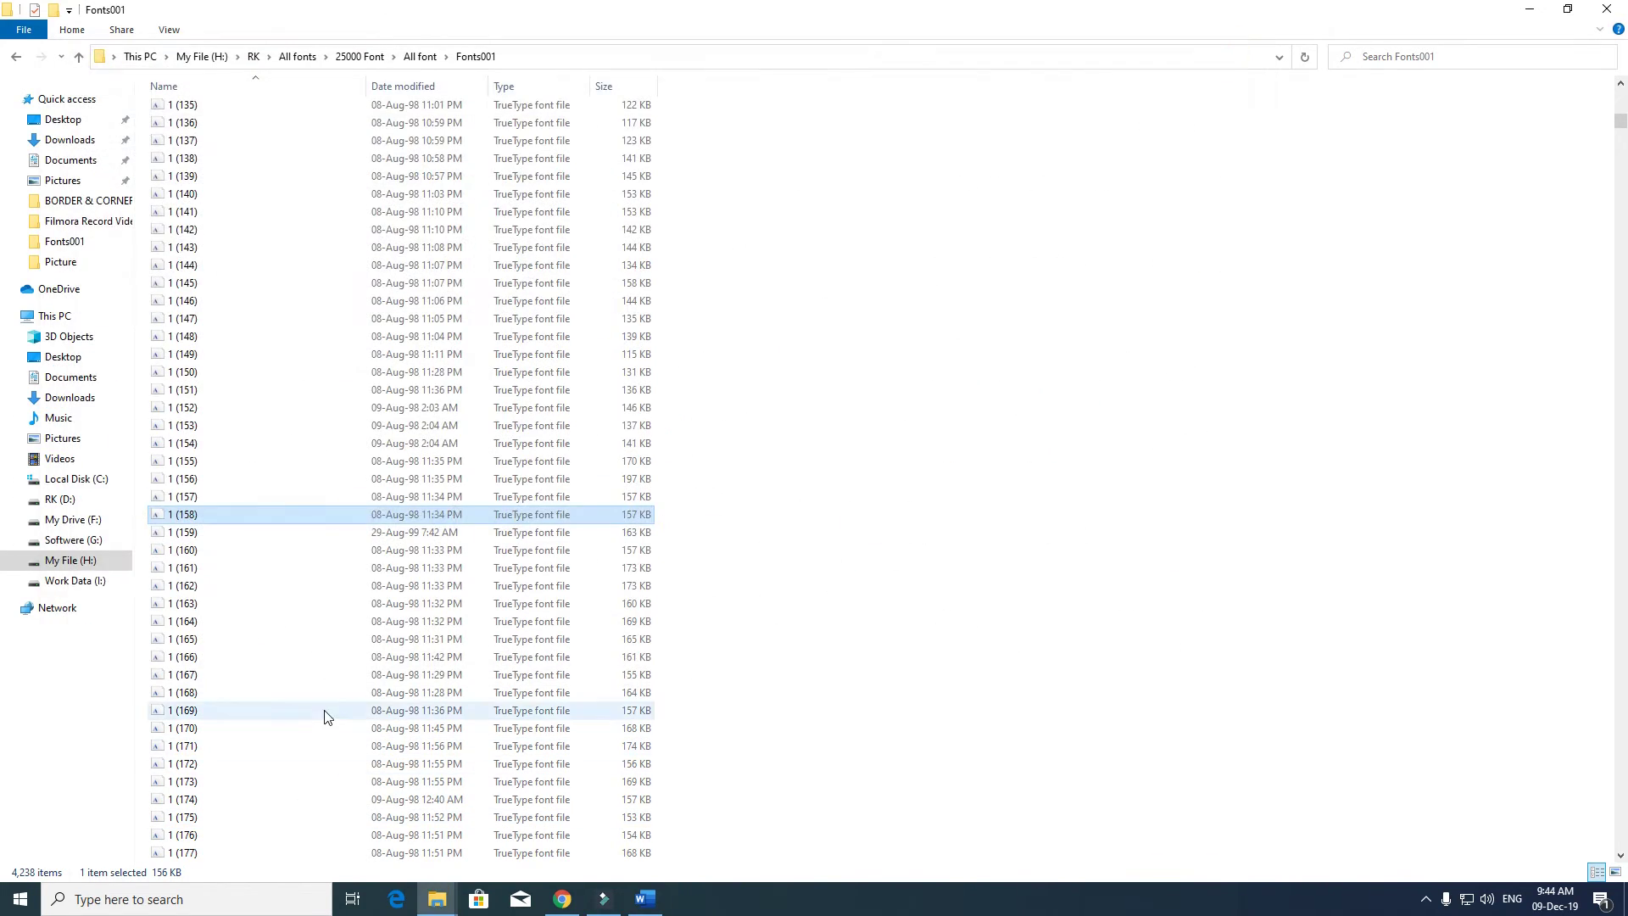
double_click(323, 710)
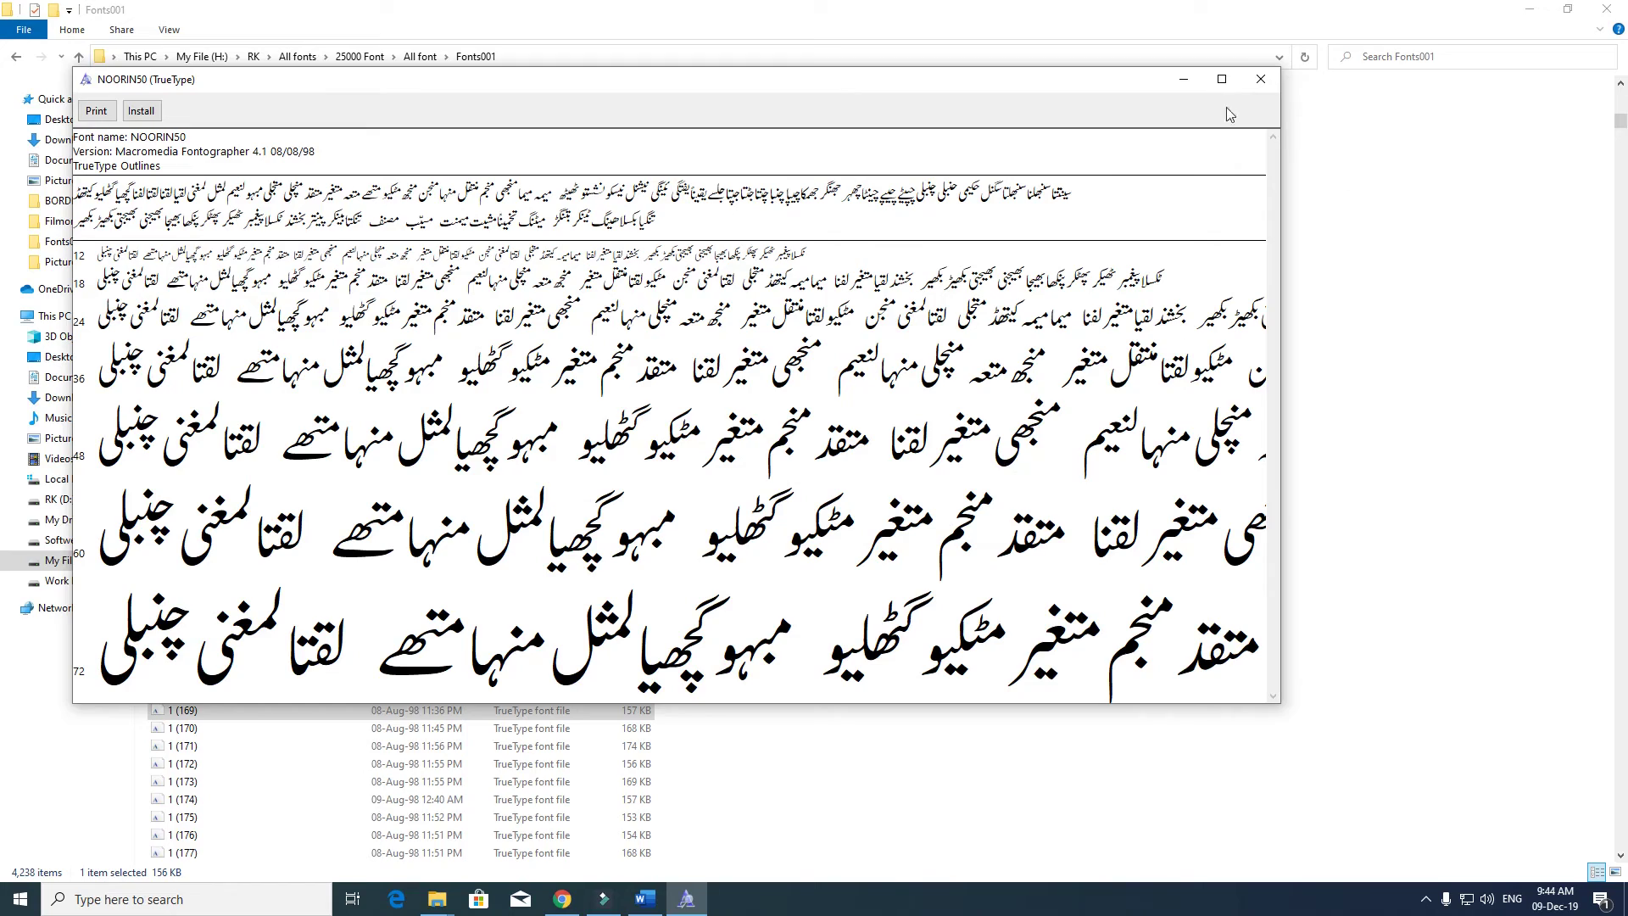
left_click(1222, 79)
left_click(1607, 10)
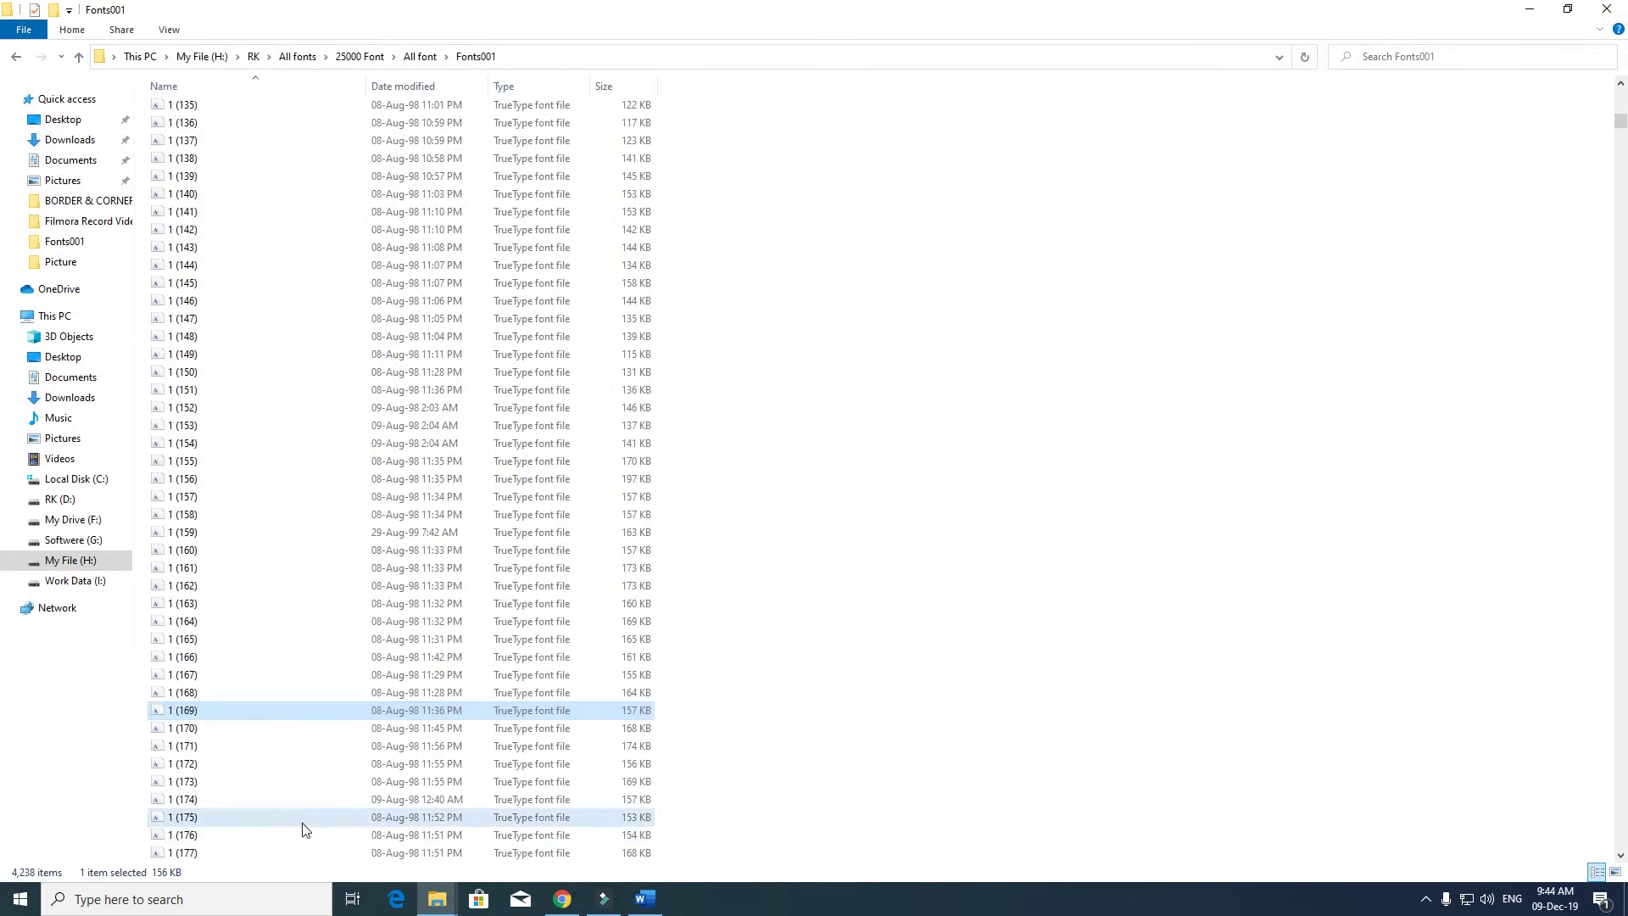
double_click(302, 821)
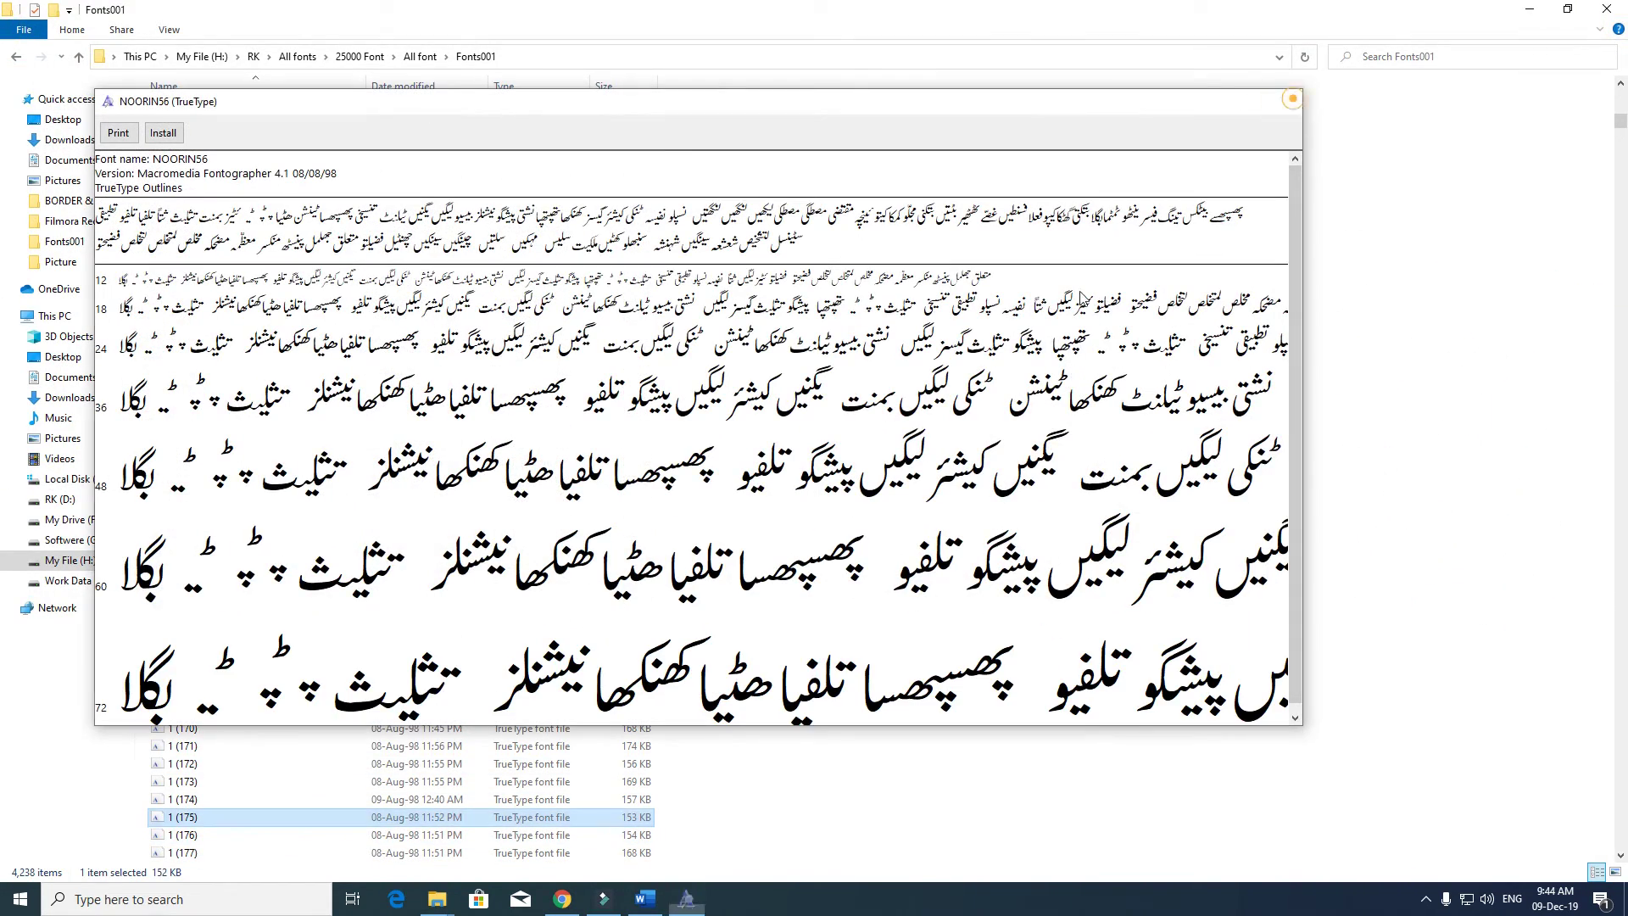
left_click(1292, 99)
key("BackSpace")
- Browse the Fonts1 folder, then preview and close the DEV007 font in HINDI FONTS
double_click(214, 204)
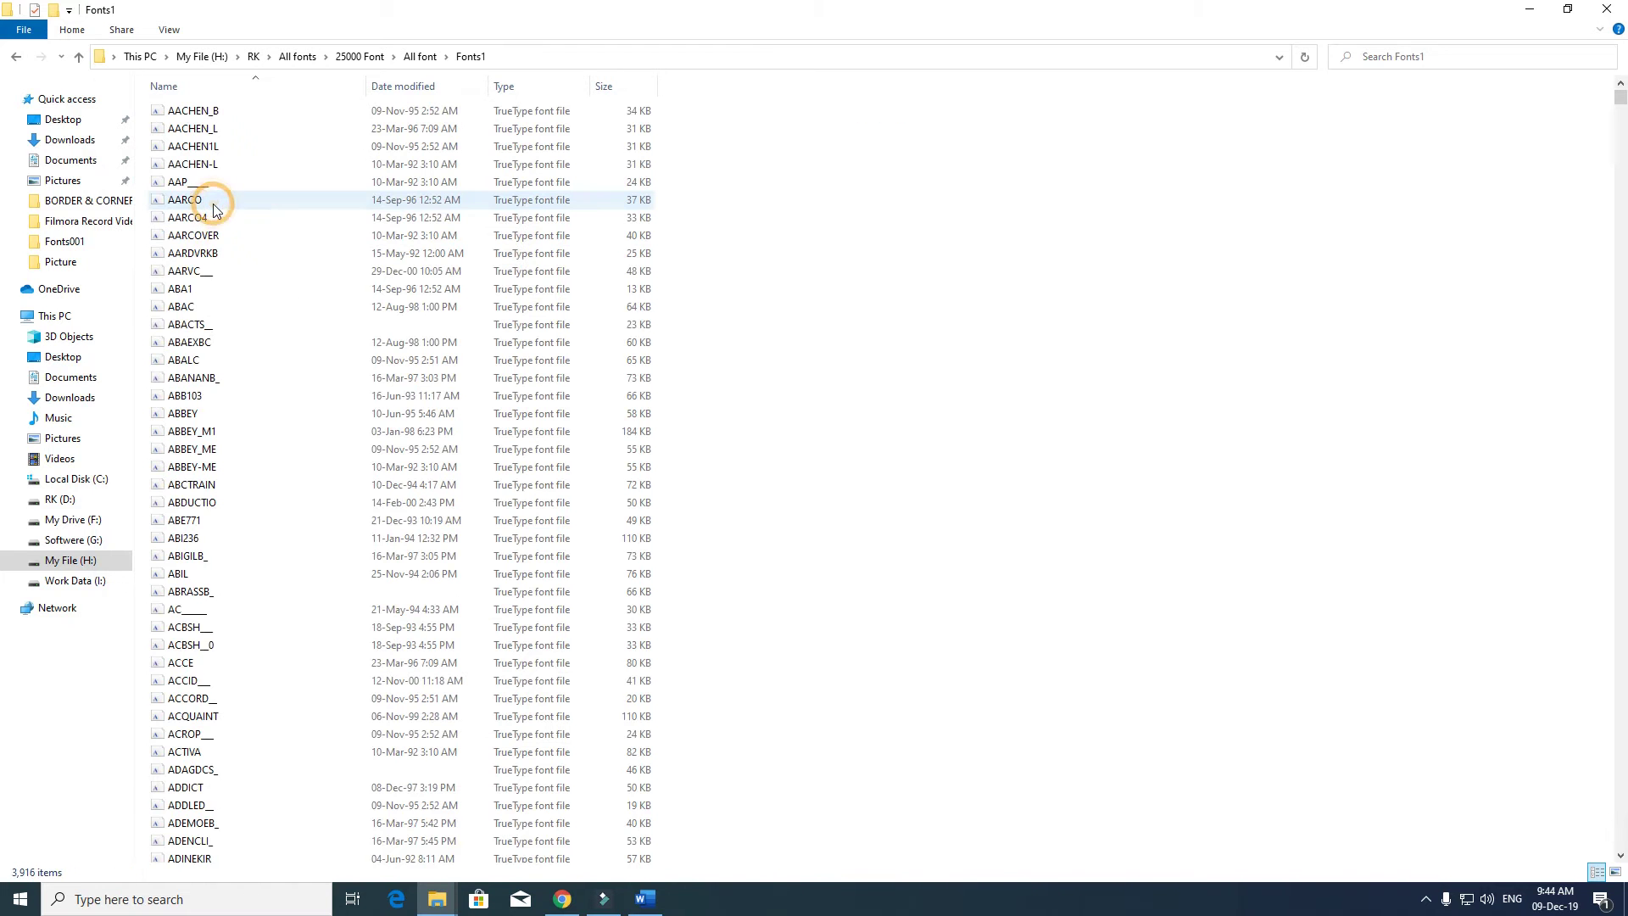
key("BackSpace")
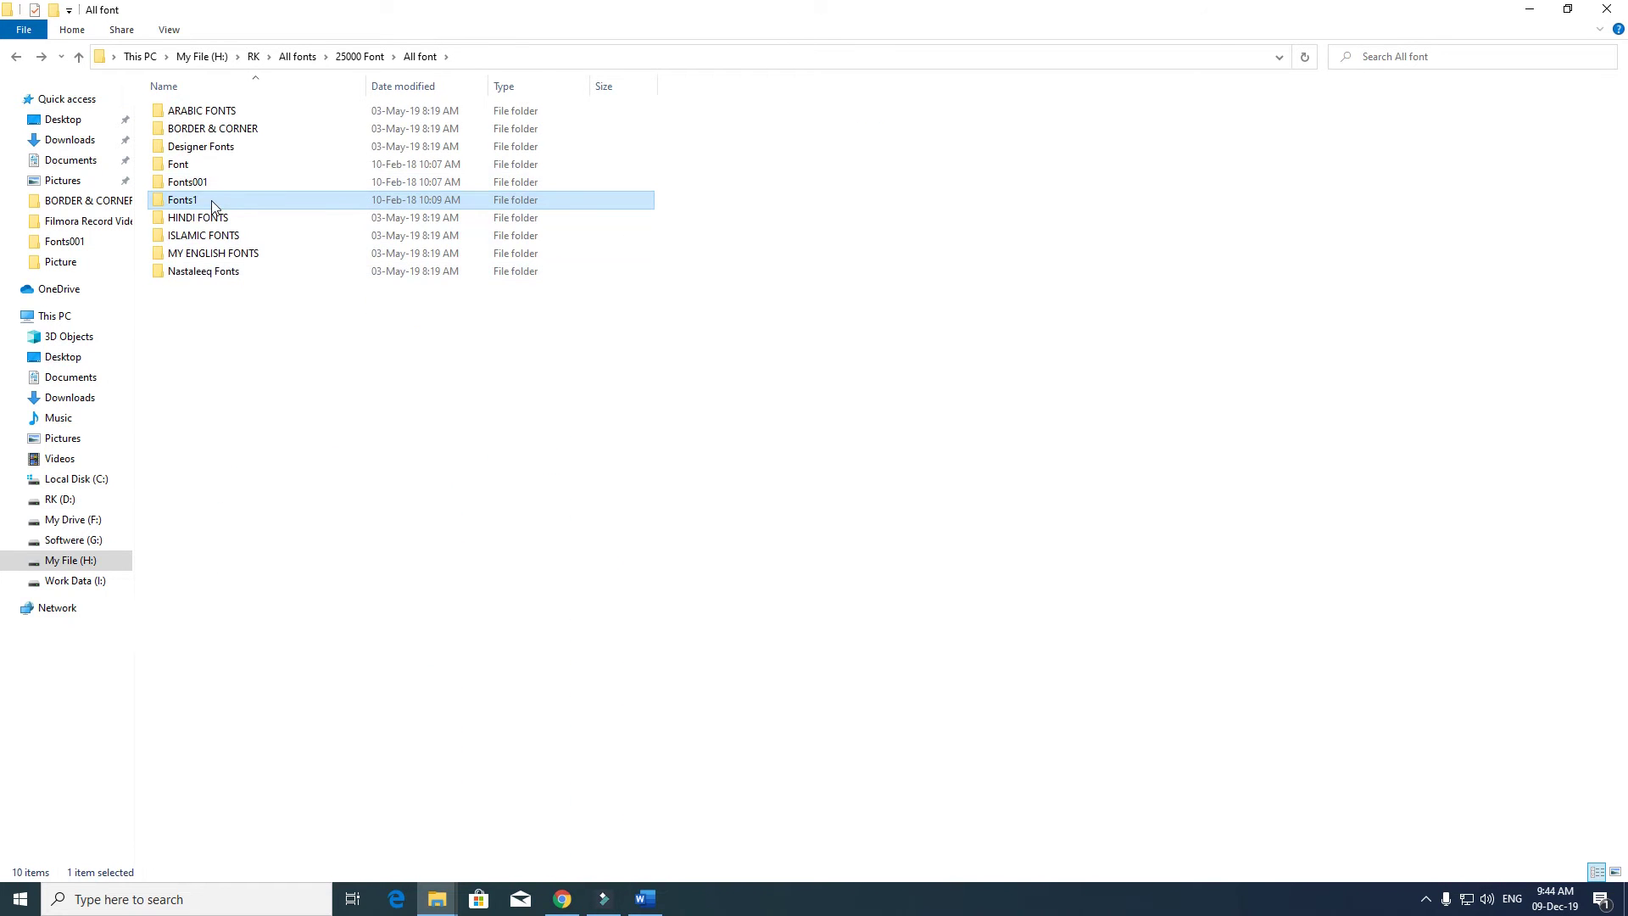
double_click(214, 204)
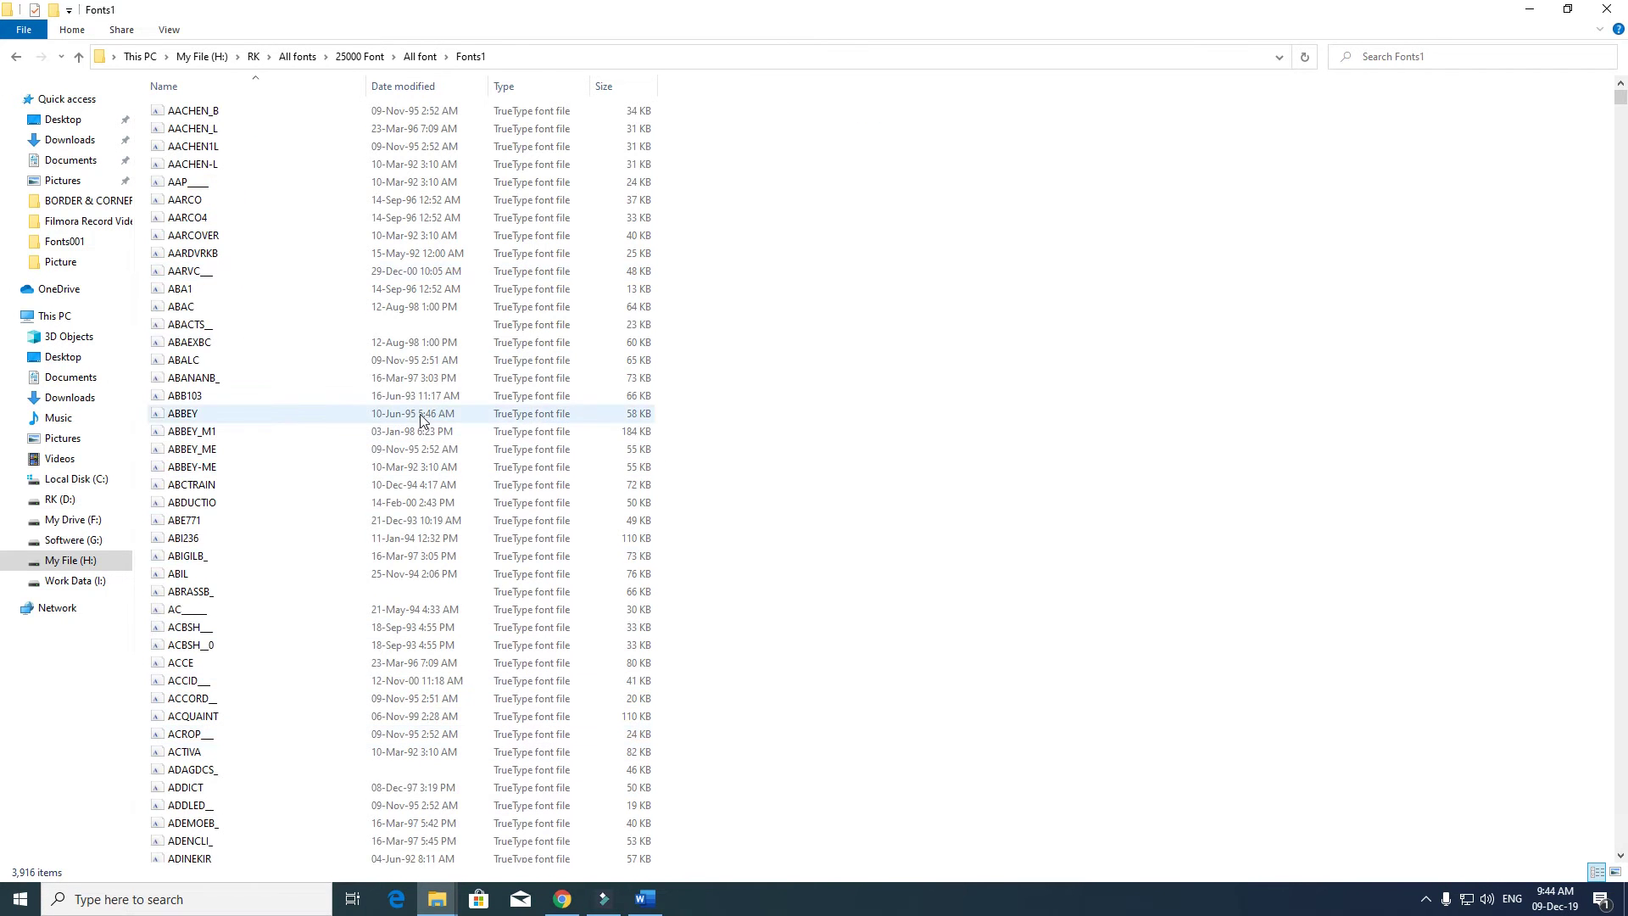
key("BackSpace")
double_click(187, 219)
double_click(186, 220)
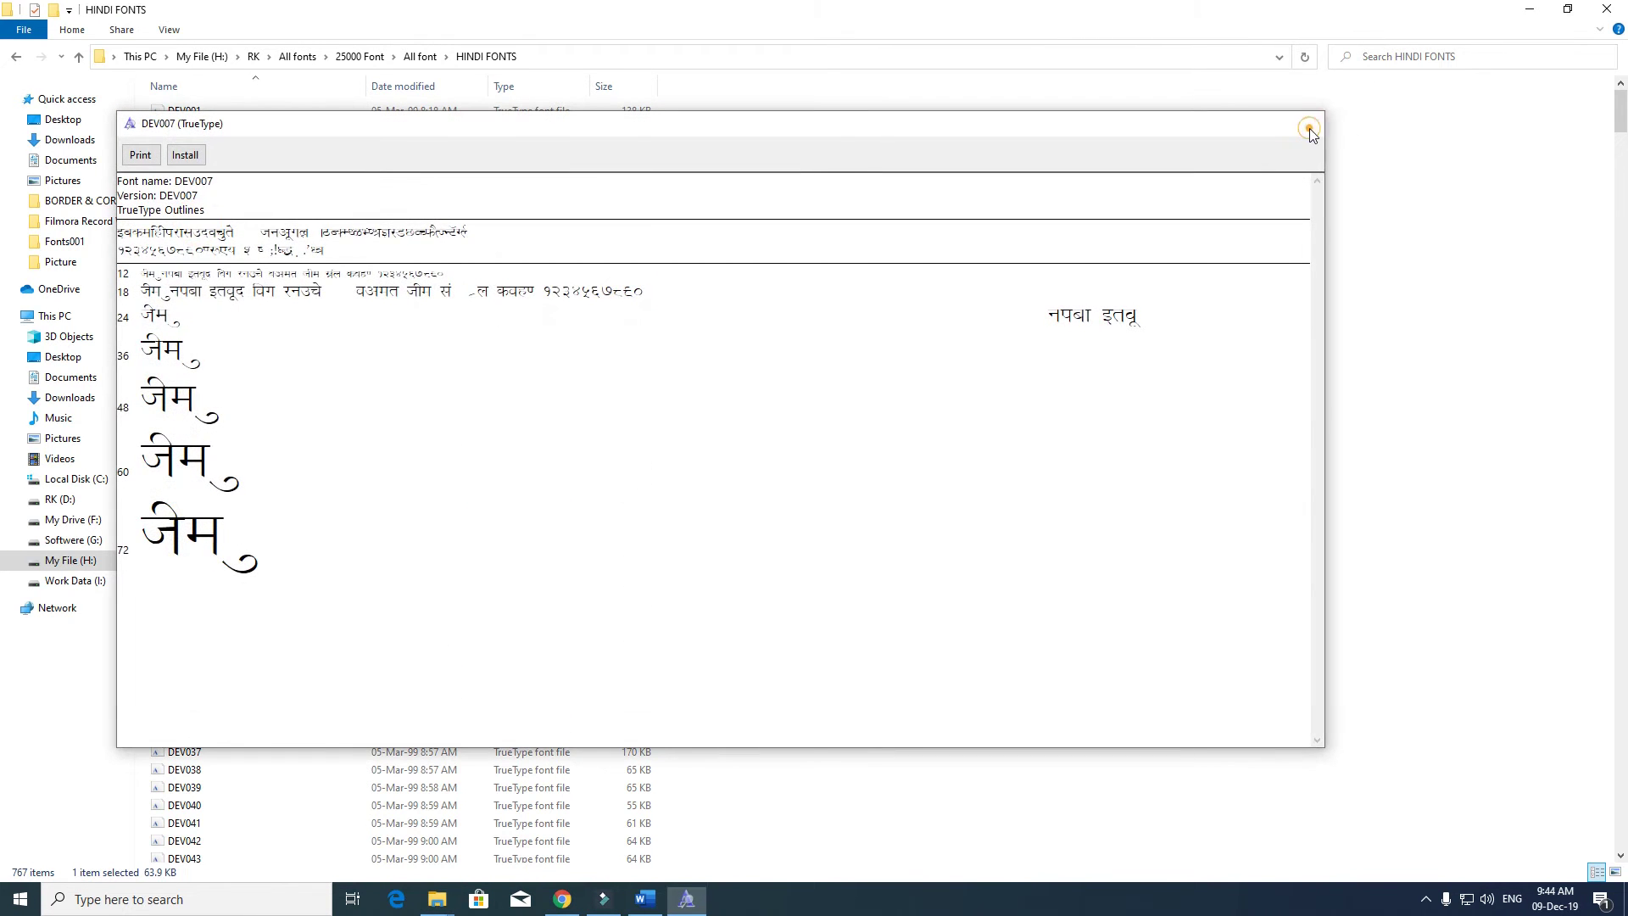
left_click(1309, 129)
key("BackSpace")
- In ISLAMIC FONTS, preview and close ASIM, then open the Besmellah_3 font file
double_click(215, 239)
double_click(214, 239)
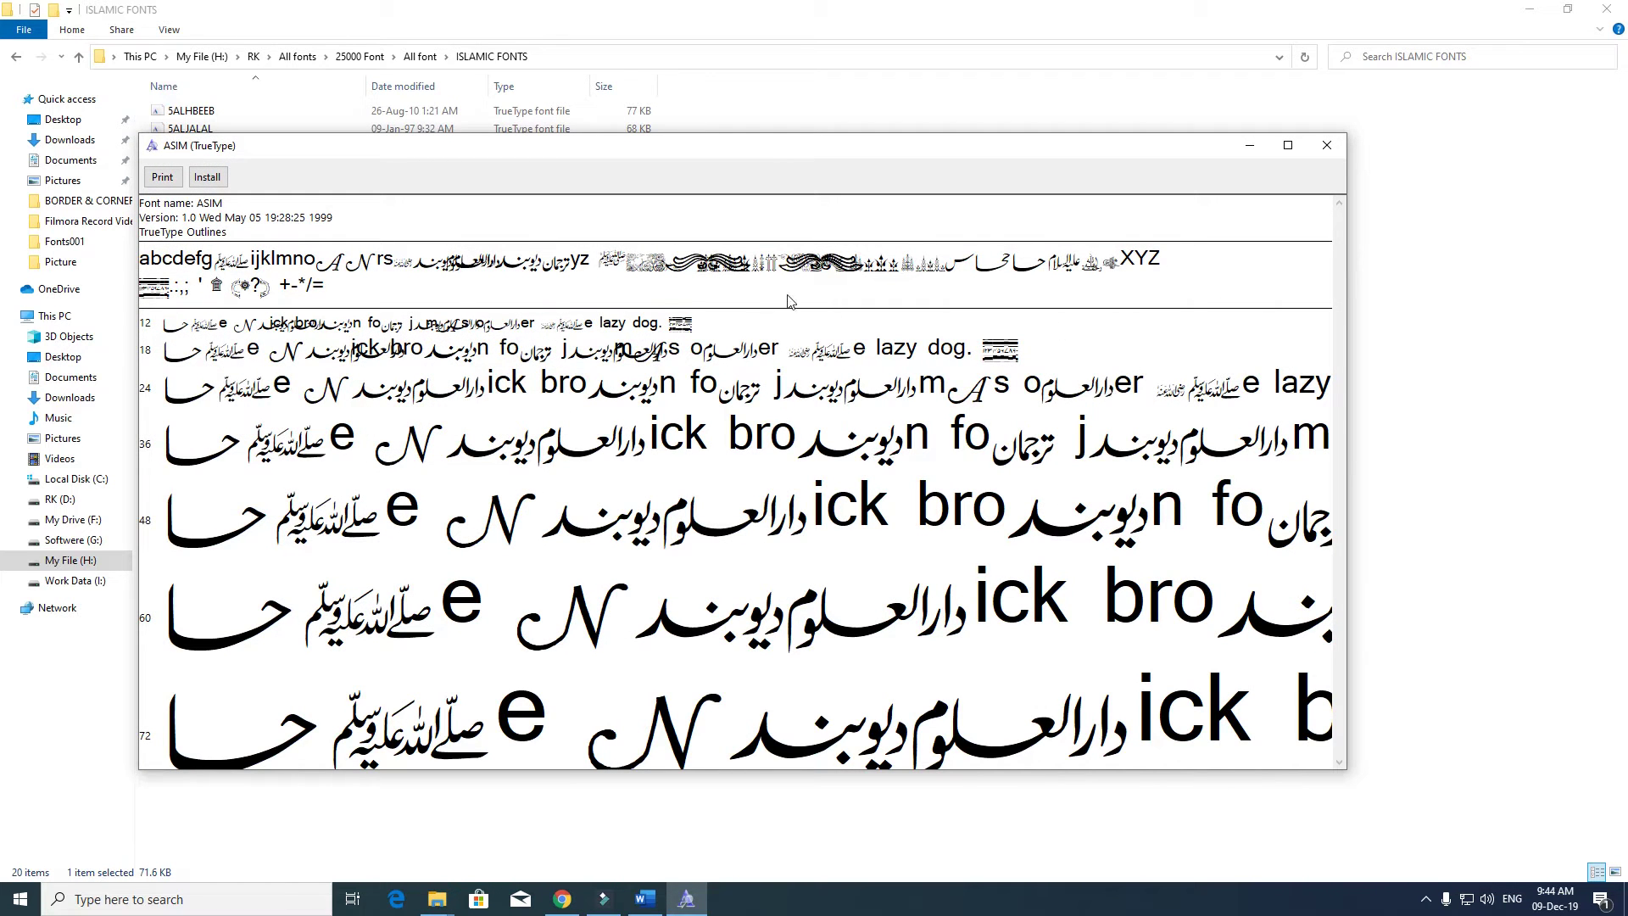
left_click(1327, 146)
left_click(251, 274)
double_click(251, 282)
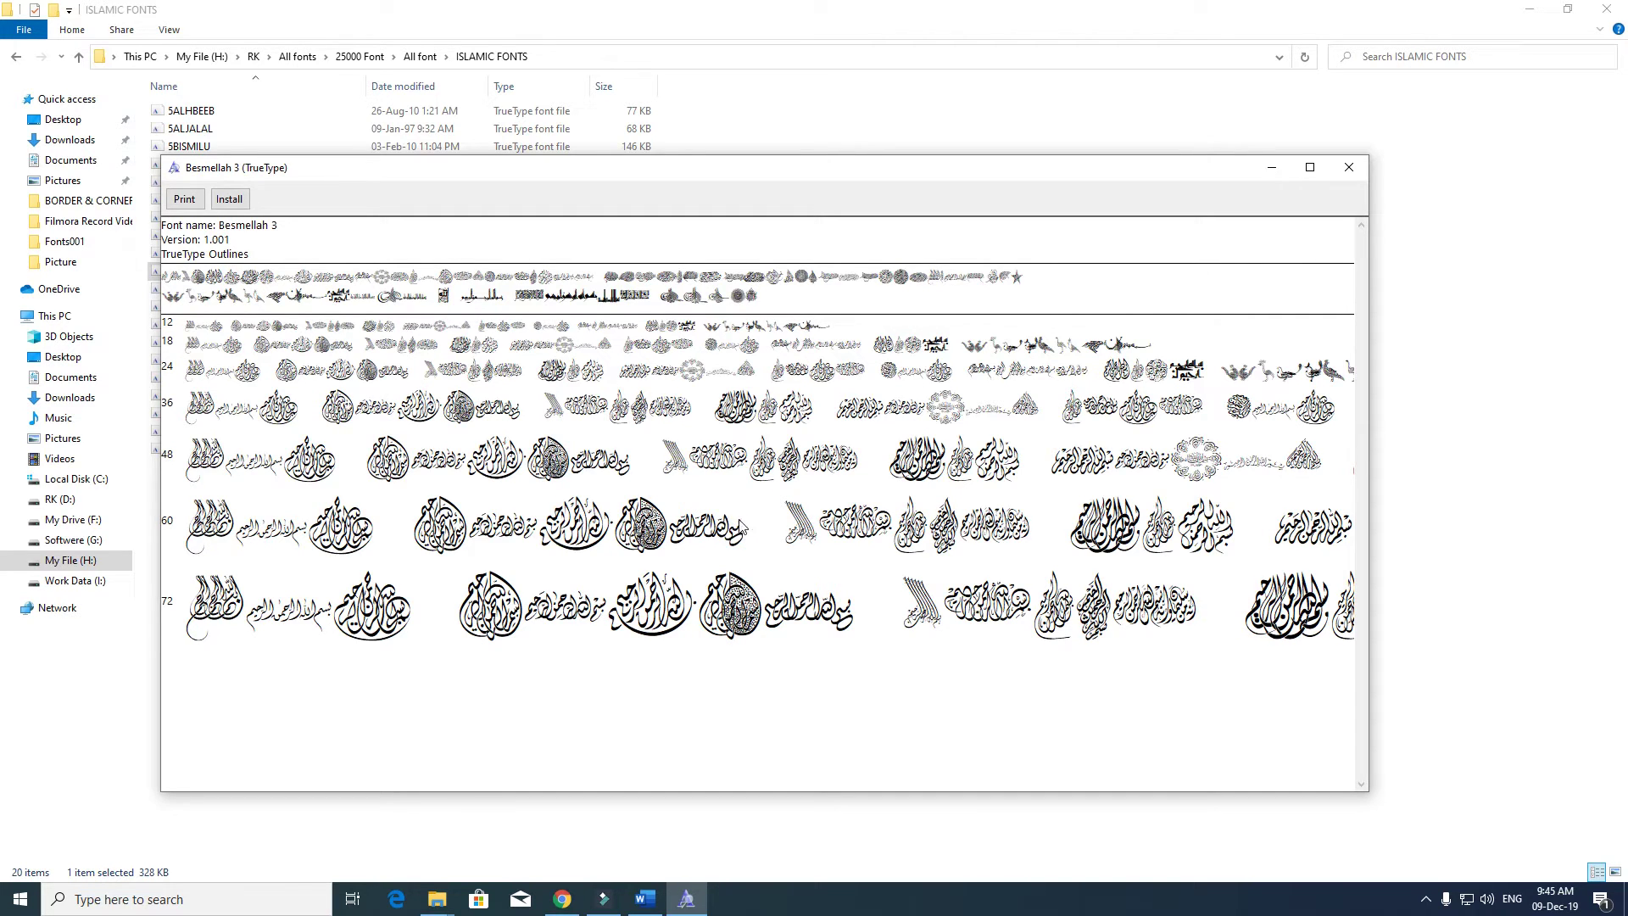
- Install Besmellah 3, replacing the existing copy, and return to the Word document
left_click(229, 200)
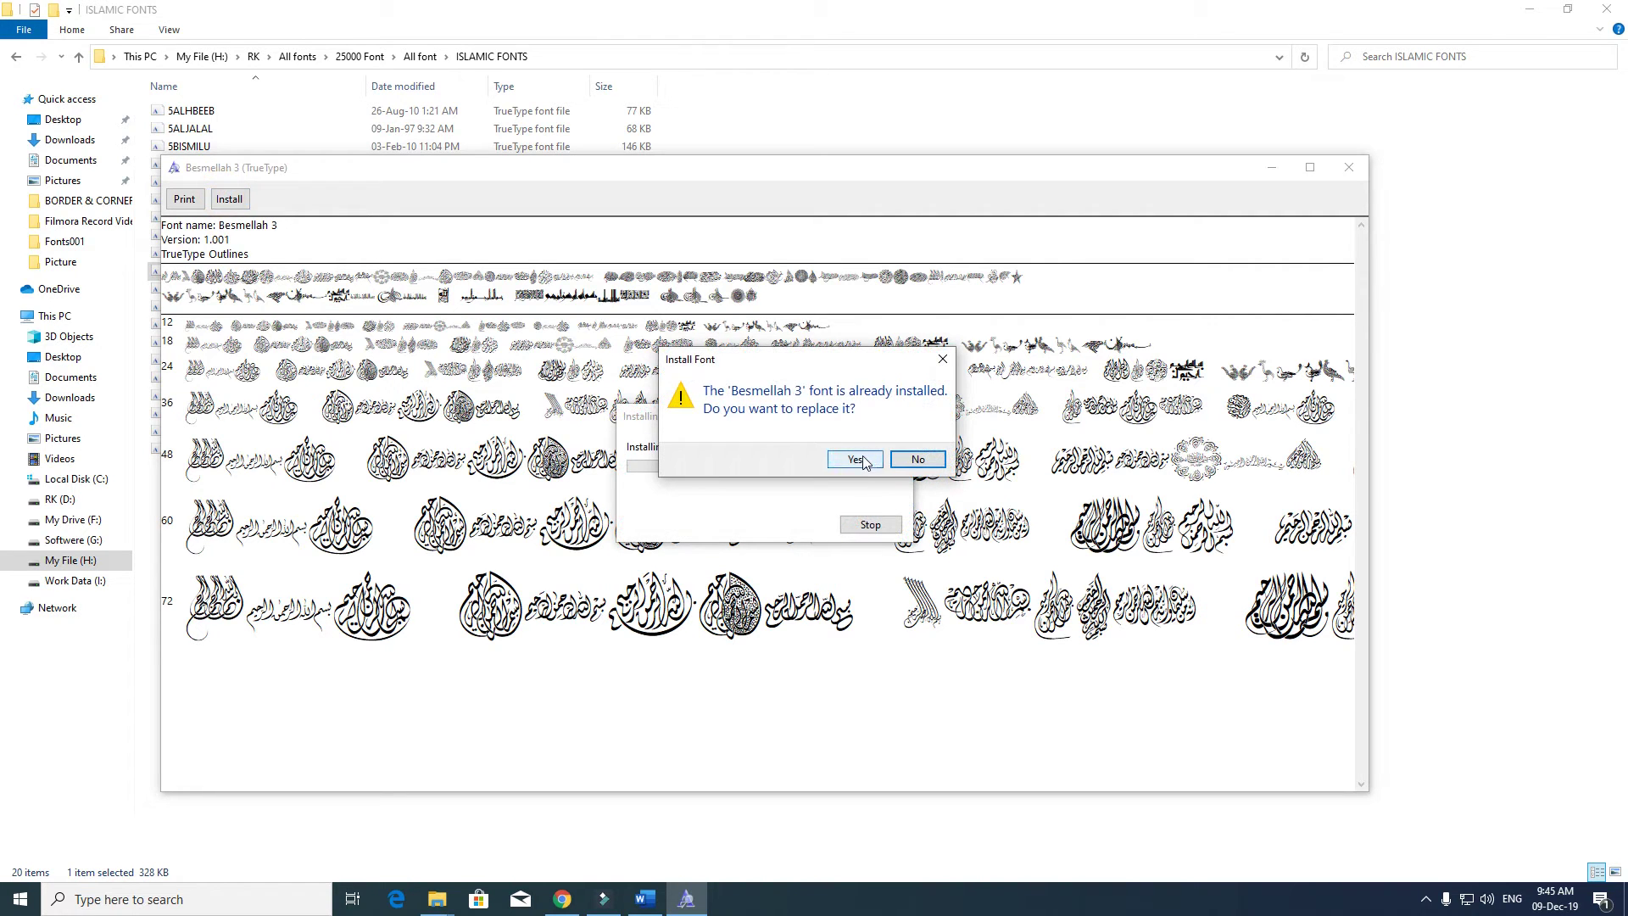
left_click(854, 460)
left_click(644, 898)
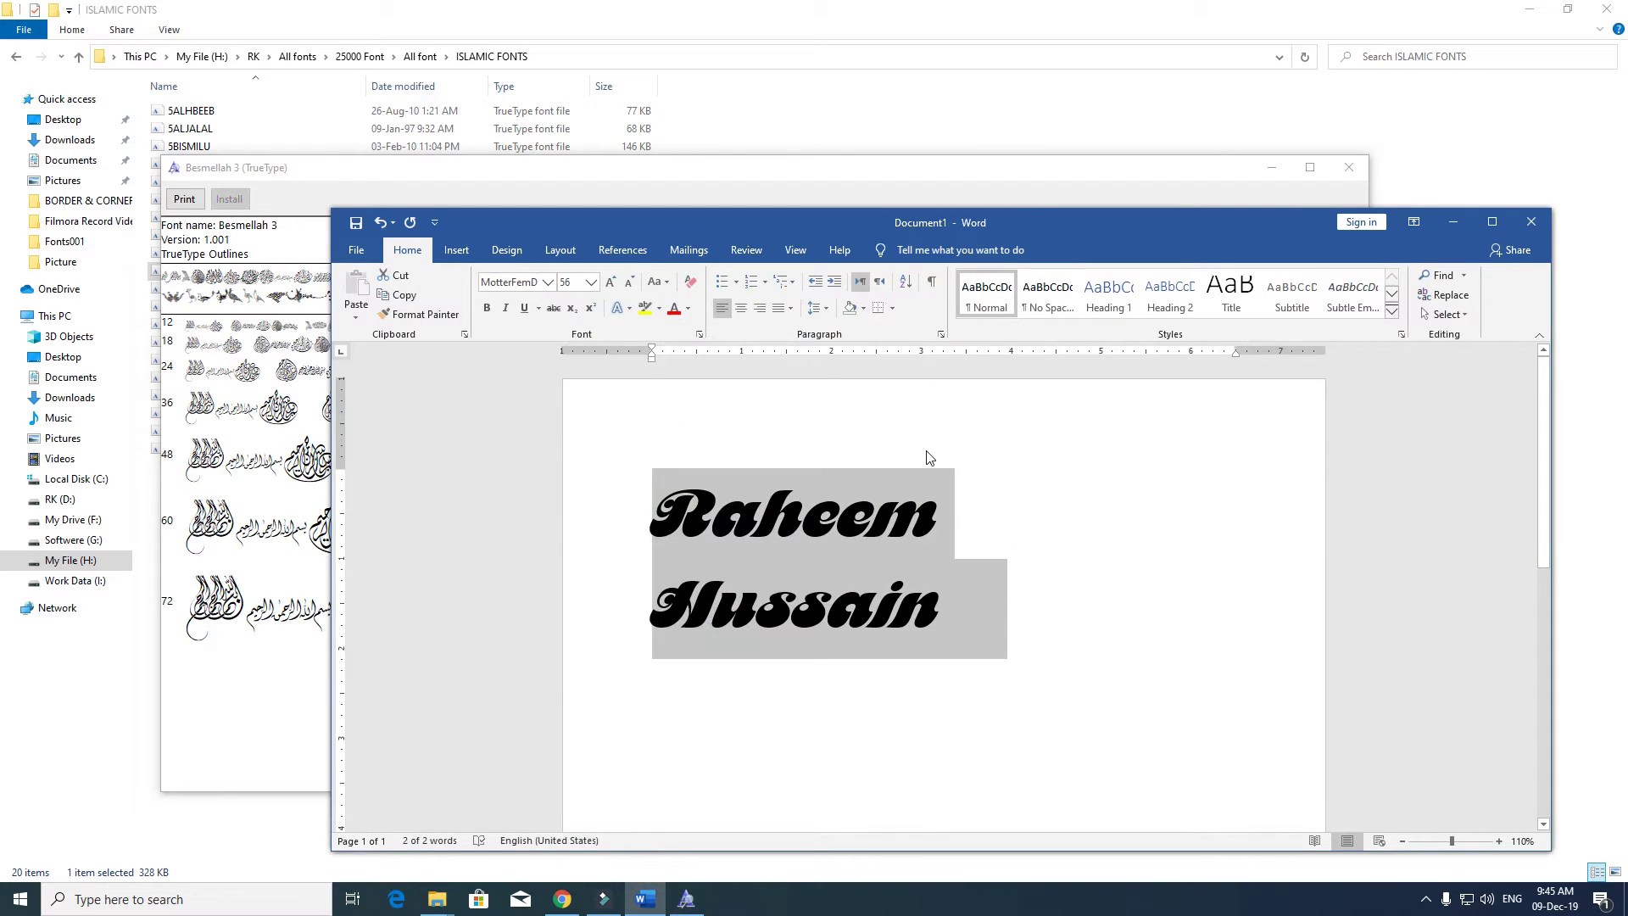
- Type the letter B in Word and apply the Besmellah 2 font to it
type("B")
key("ctrl+a")
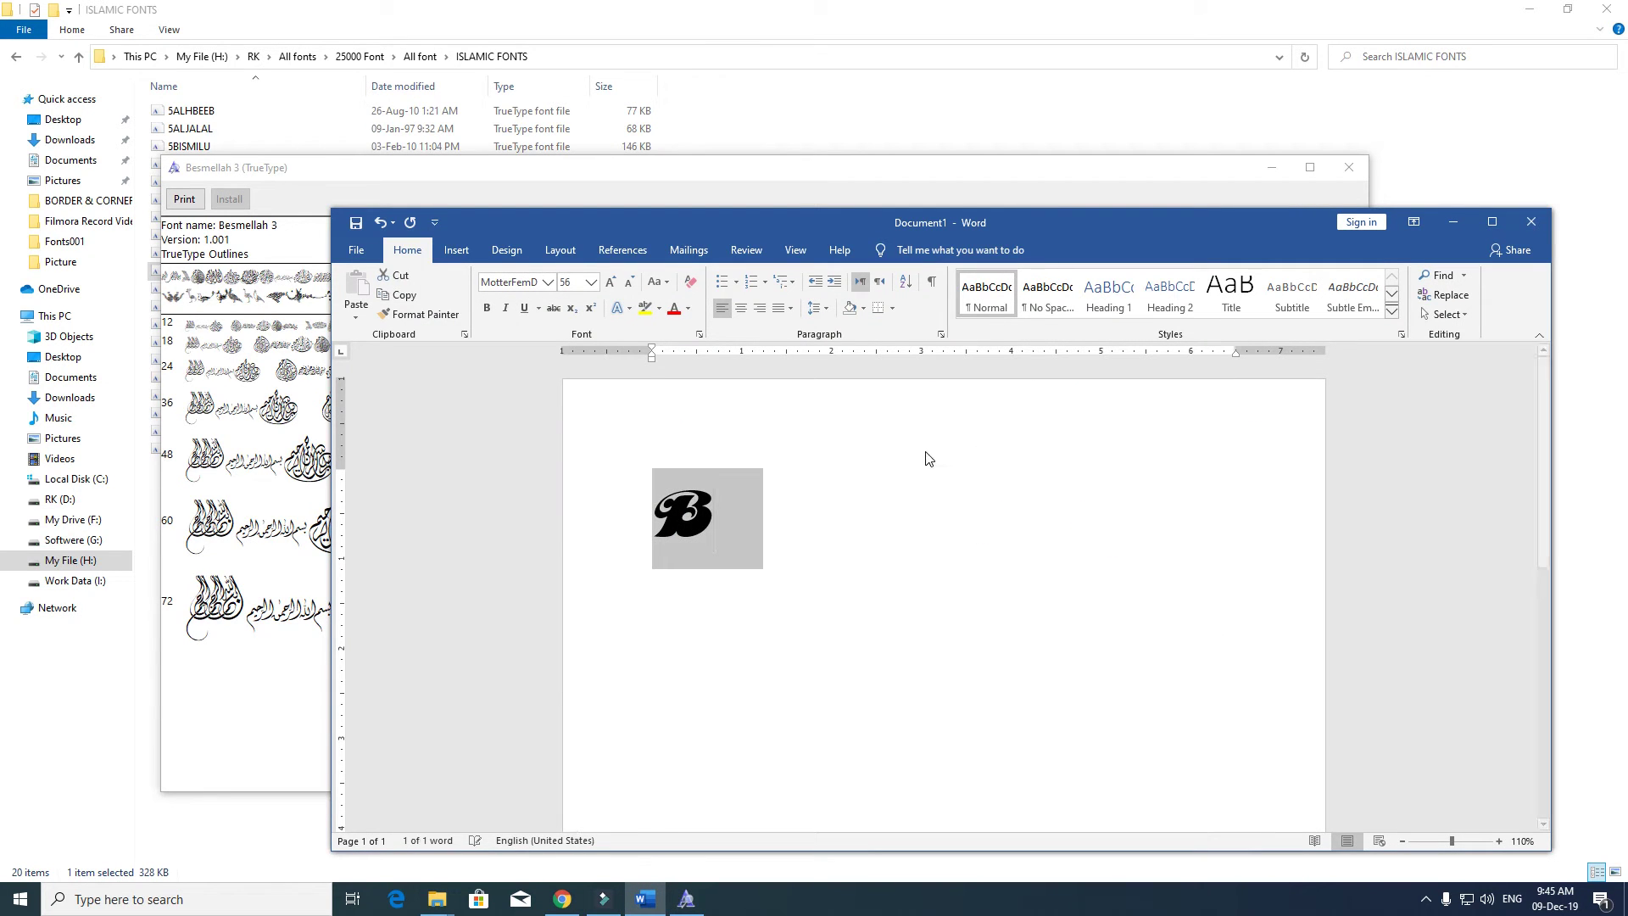
left_click(520, 282)
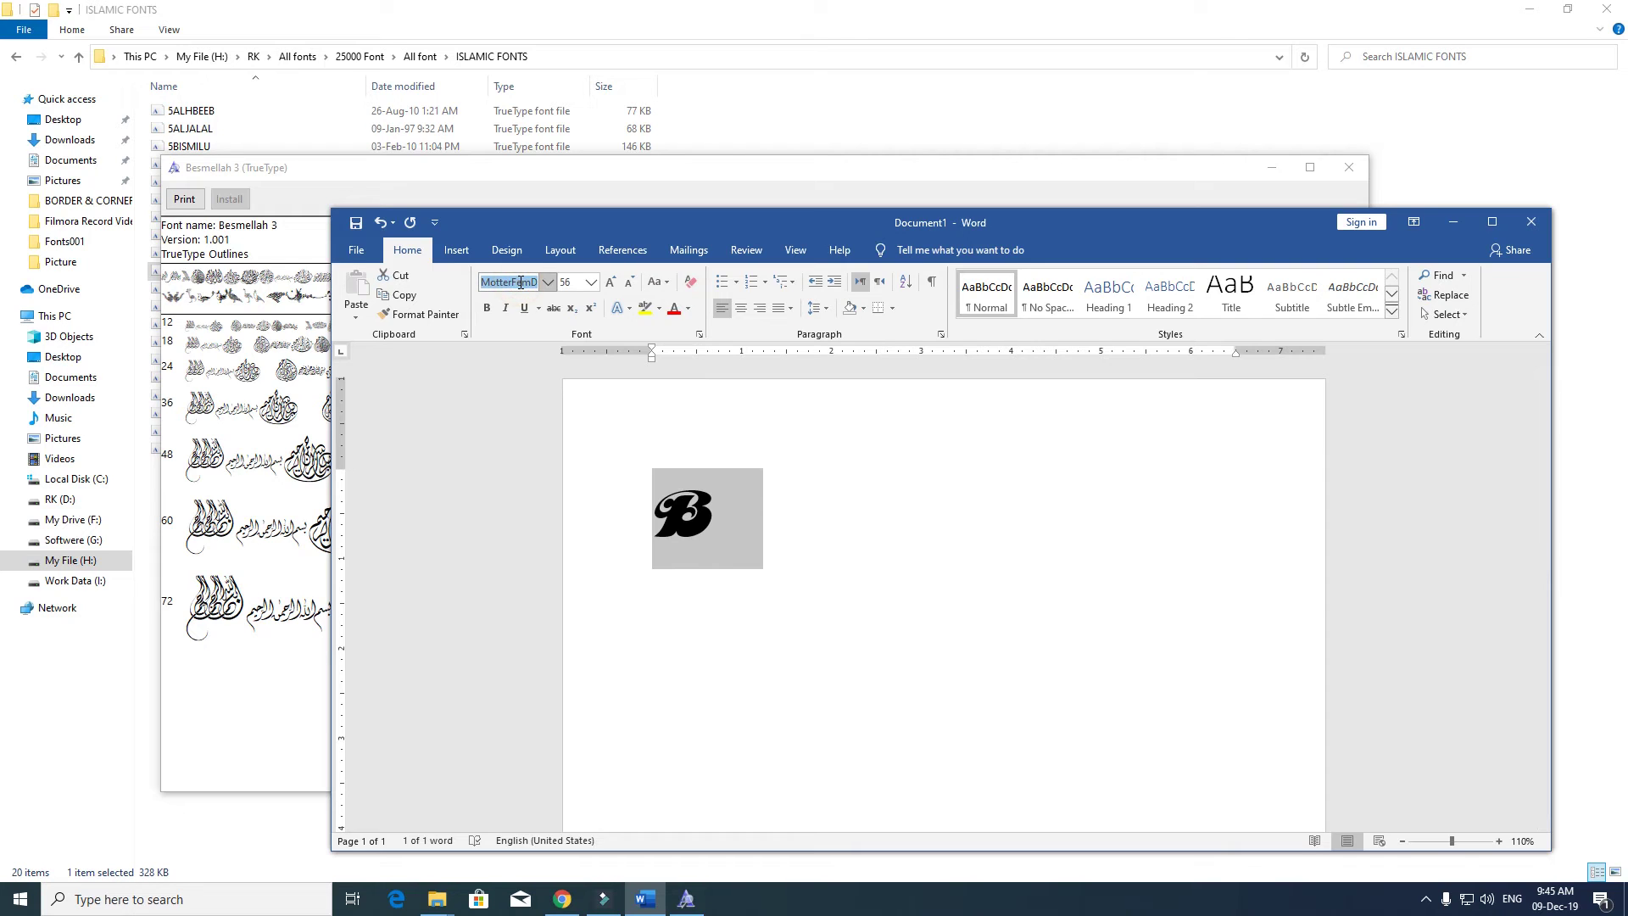
type("Besmellah 2")
key("Return")
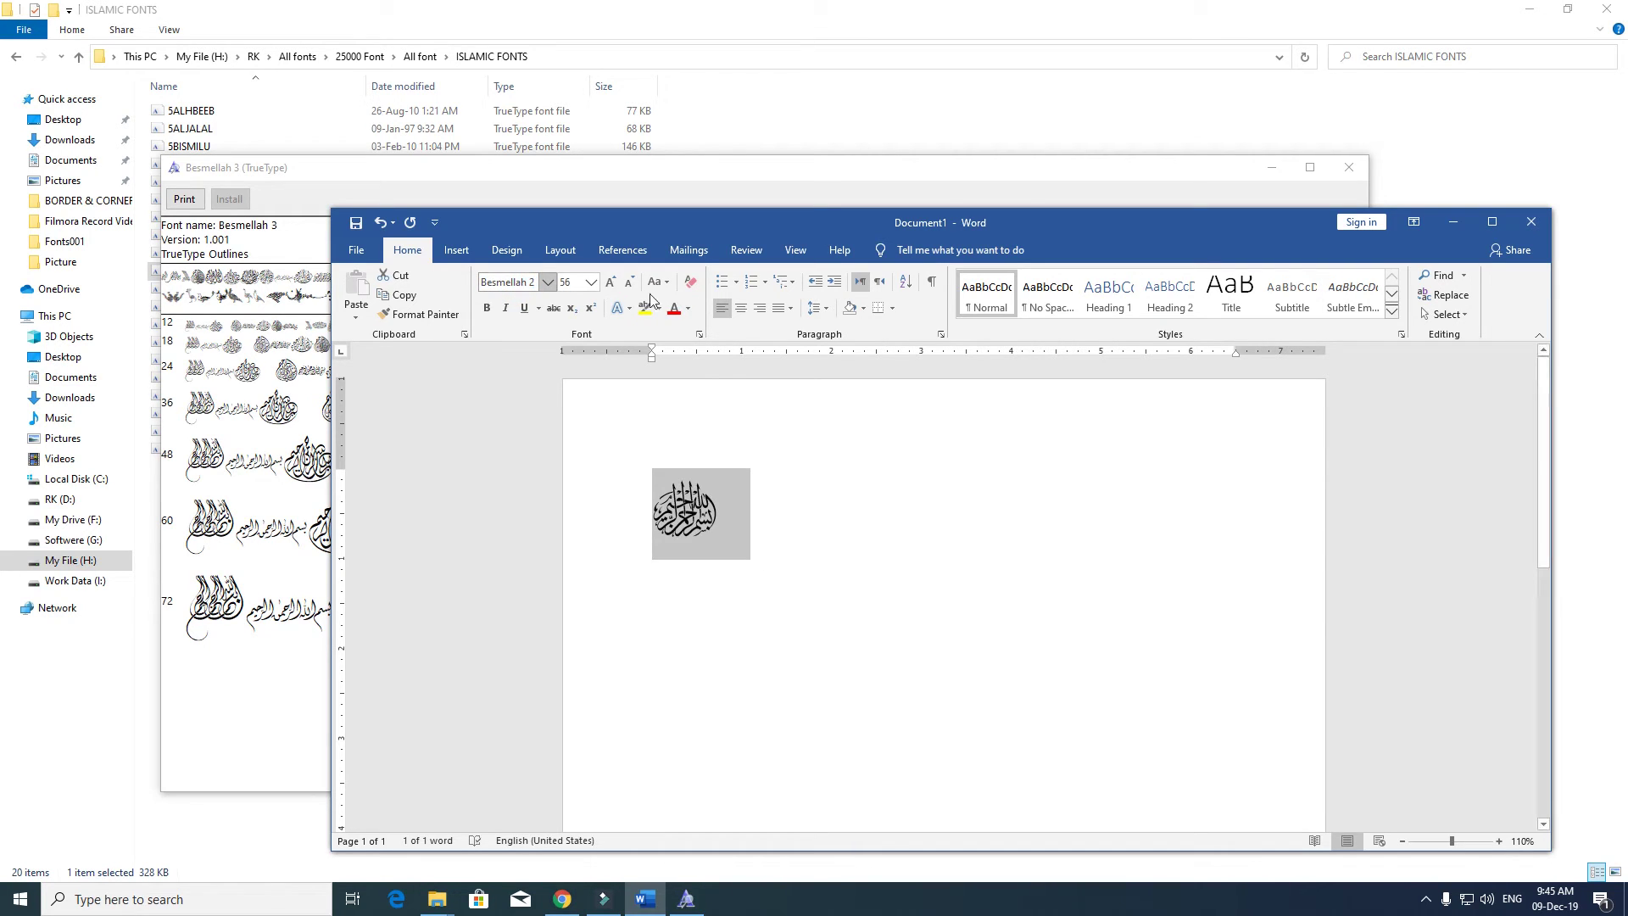
- Enlarge the calligraphy to size 138 and centre it on the page
key("ctrl+bracketright")
key("ctrl+bracketright")
key("ctrl+bracketright")
key("ctrl+bracketright")
key("ctrl+bracketright")
key("ctrl+bracketright")
key("ctrl+bracketright")
key("ctrl+bracketright")
key("ctrl+bracketright")
key("ctrl+bracketright")
key("ctrl+bracketright")
key("ctrl+bracketright")
key("ctrl+bracketright")
key("ctrl+bracketright")
key("ctrl+bracketright")
key("ctrl+bracketright")
key("ctrl+bracketright")
key("ctrl+bracketright")
key("ctrl+bracketright")
key("ctrl+bracketright")
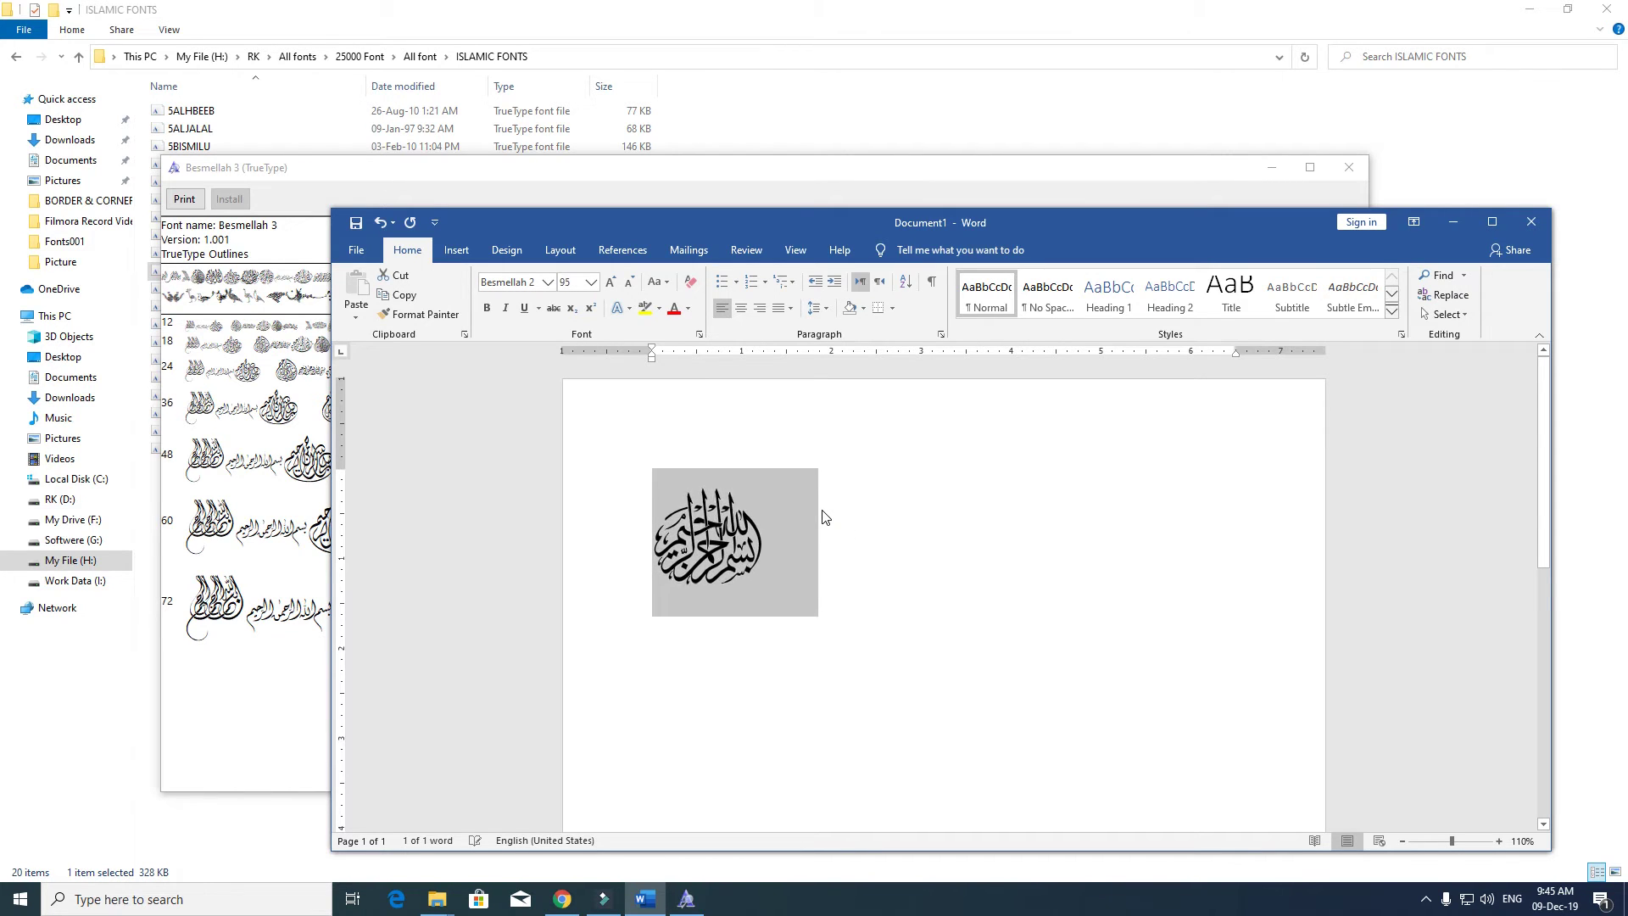
key("ctrl+bracketright")
key("ctrl+bracketright")
key("ctrl+bracketright")
key("ctrl+bracketright")
key("ctrl+bracketright")
key("ctrl+bracketright")
key("ctrl+bracketright")
key("ctrl+bracketright")
key("ctrl+bracketright")
key("ctrl+bracketright")
key("ctrl+bracketright")
key("ctrl+bracketright")
key("ctrl+bracketright")
key("ctrl+bracketright")
key("ctrl+bracketright")
key("ctrl+bracketright")
key("ctrl+bracketright")
key("ctrl+bracketright")
key("ctrl+bracketright")
key("ctrl+bracketright")
key("ctrl+e")
key("ctrl+l")
key("ctrl+e")
left_click(1130, 597)
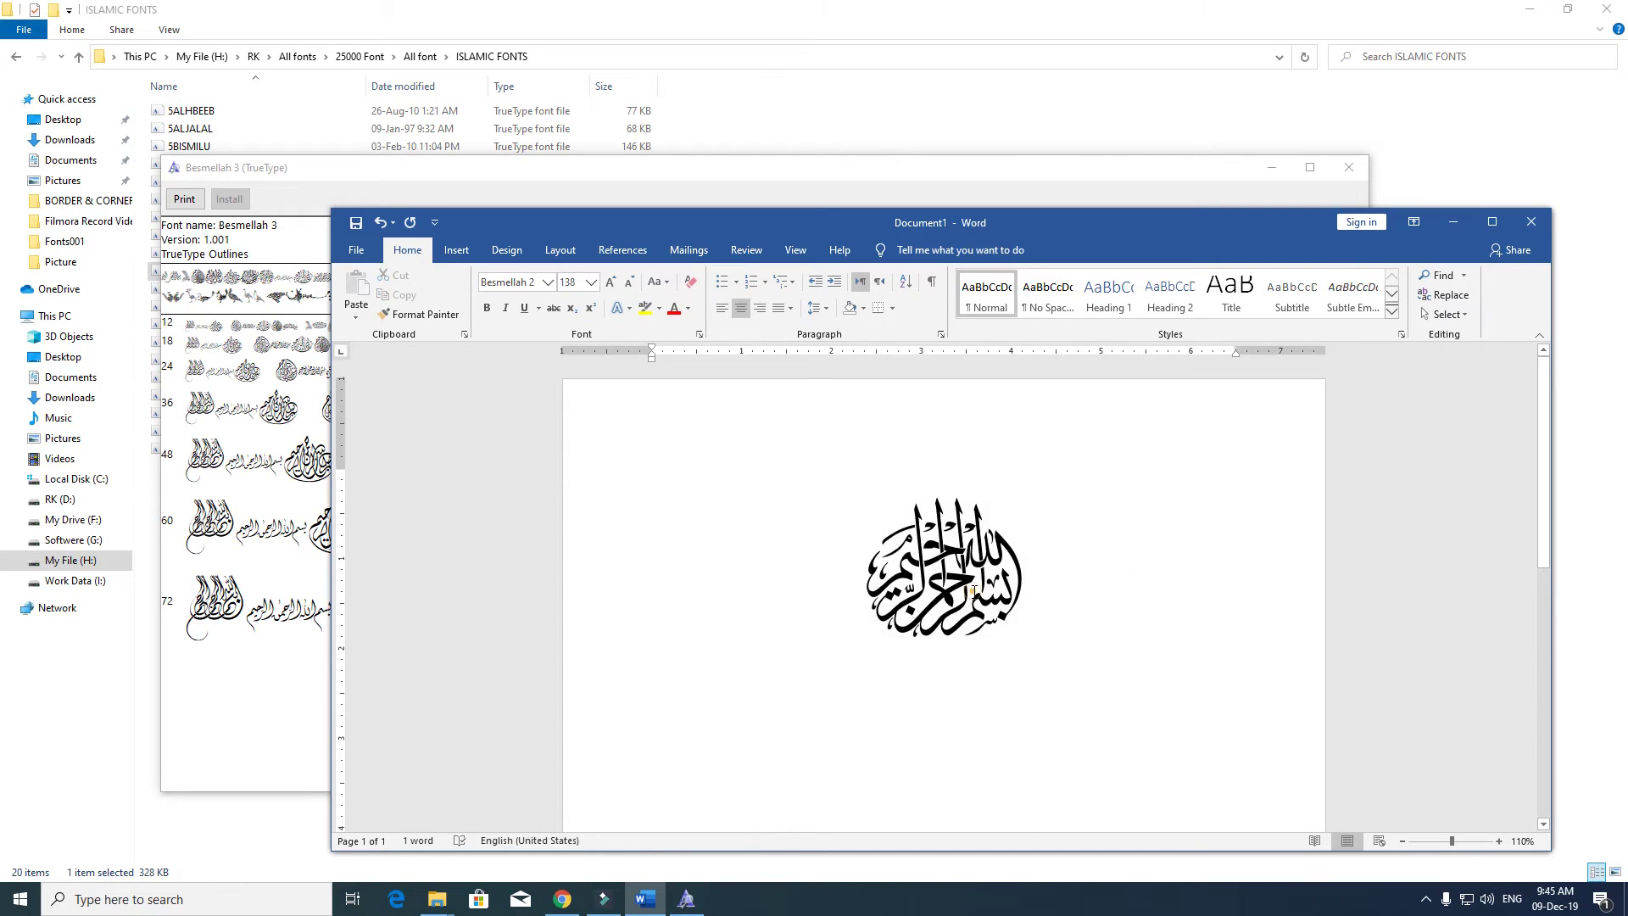
- Reapply the Besmellah font past the missing-font warning, minimize Word and close the Besmellah 3 preview
double_click(1041, 599)
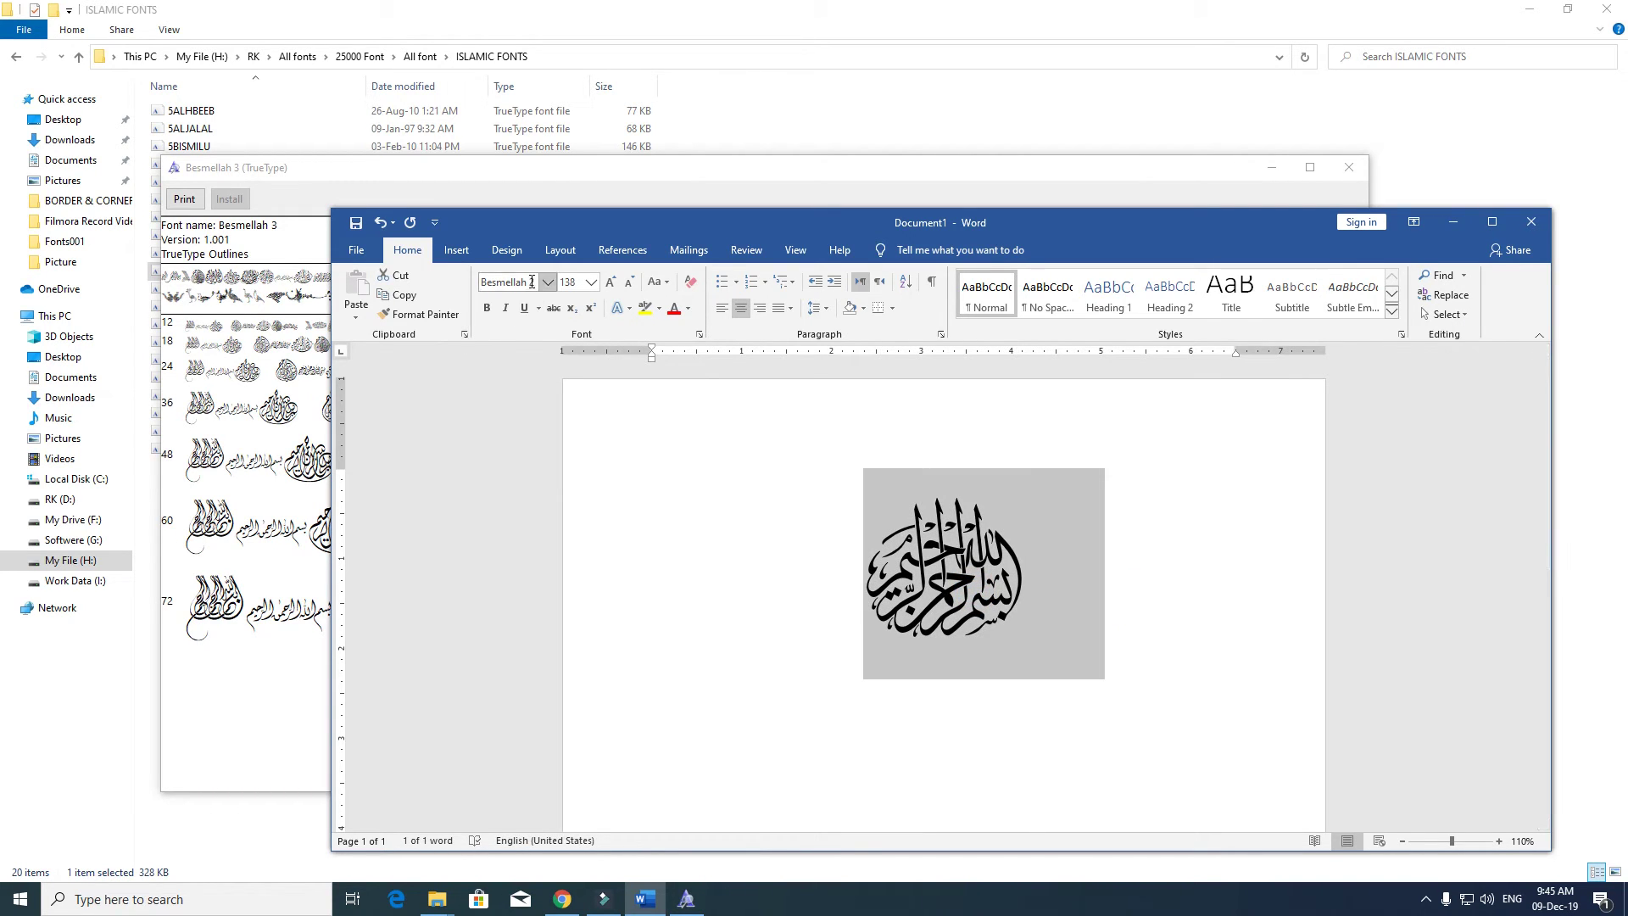
key("Return")
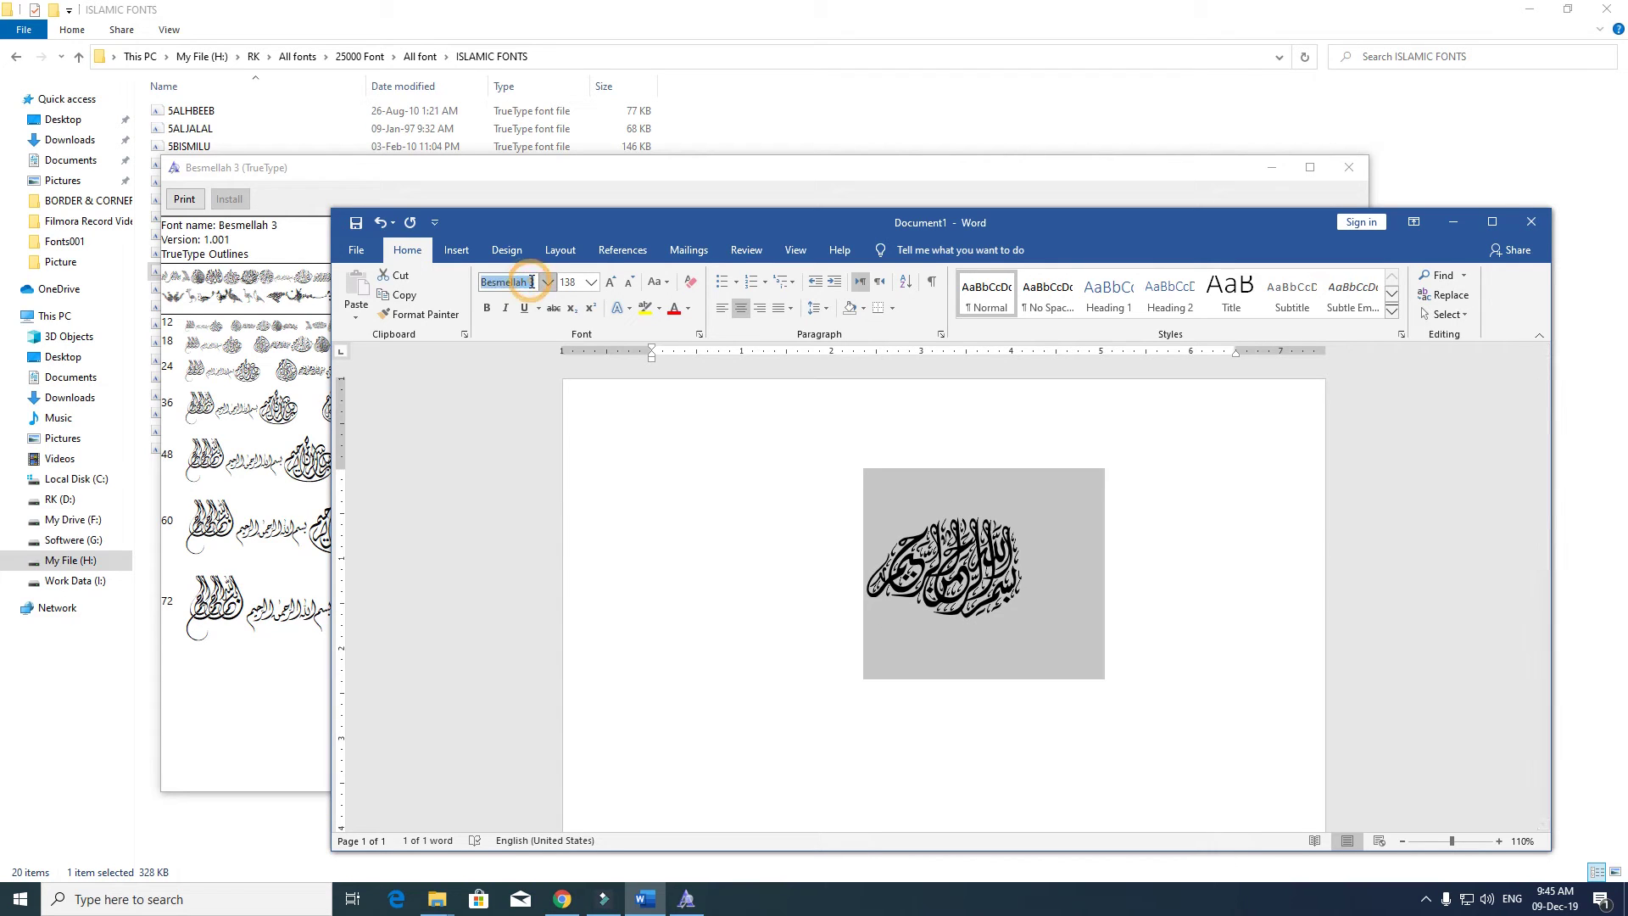
key("Return")
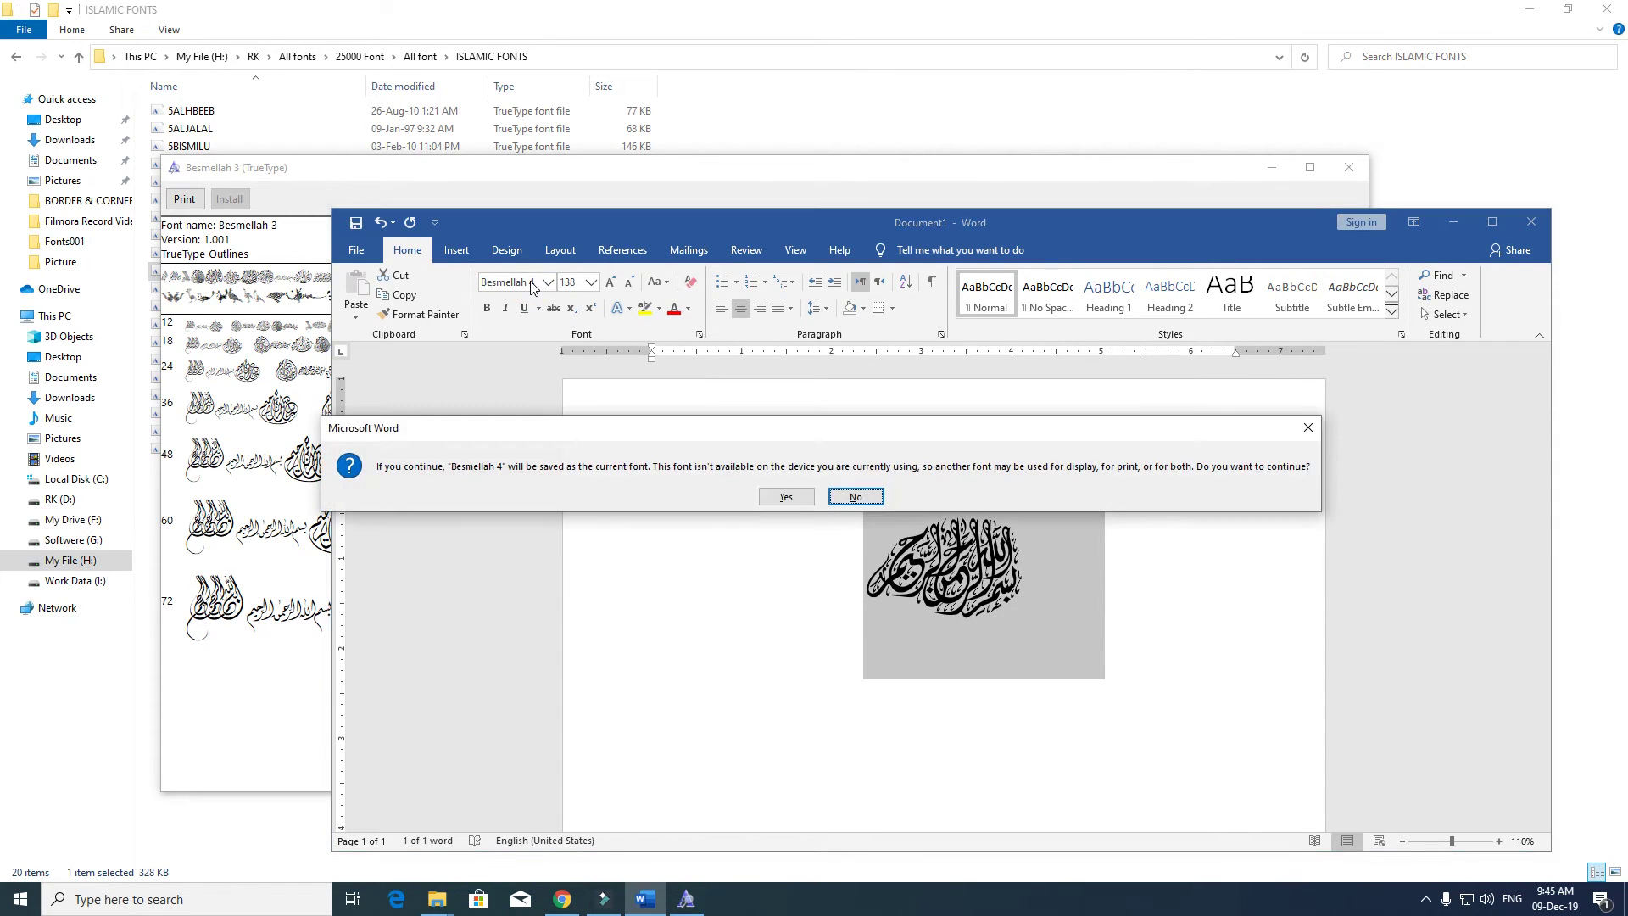
left_click(855, 497)
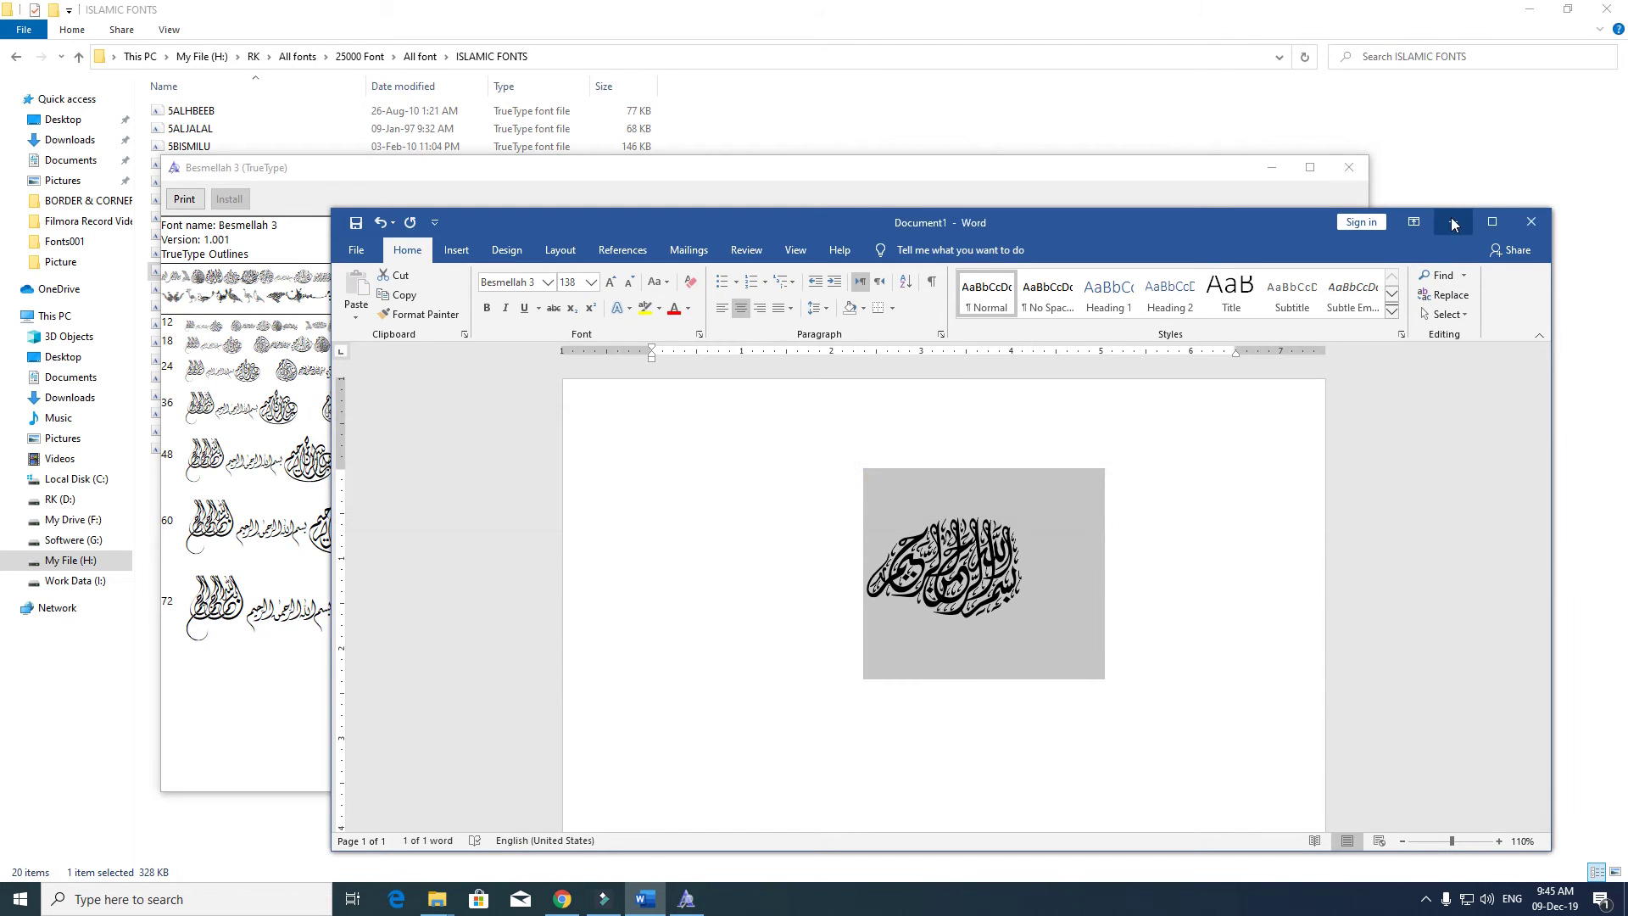
left_click(1452, 220)
left_click(1348, 167)
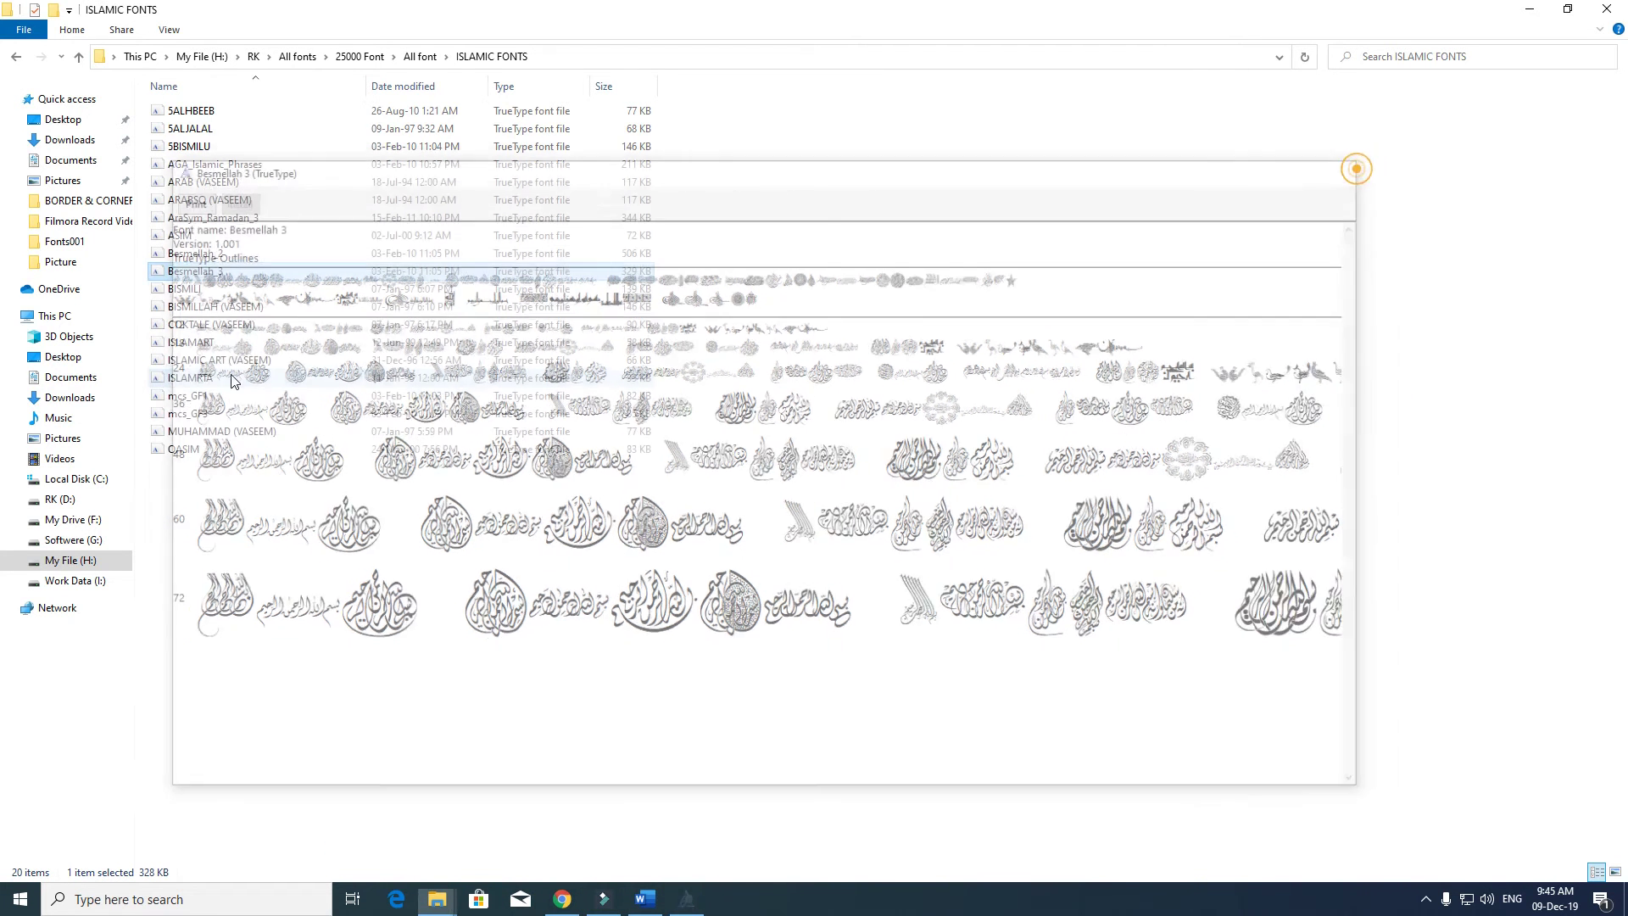
- Preview and close the Islamic Art A, MCS P_Mohammad and Islamart fonts, then return to All font
double_click(258, 382)
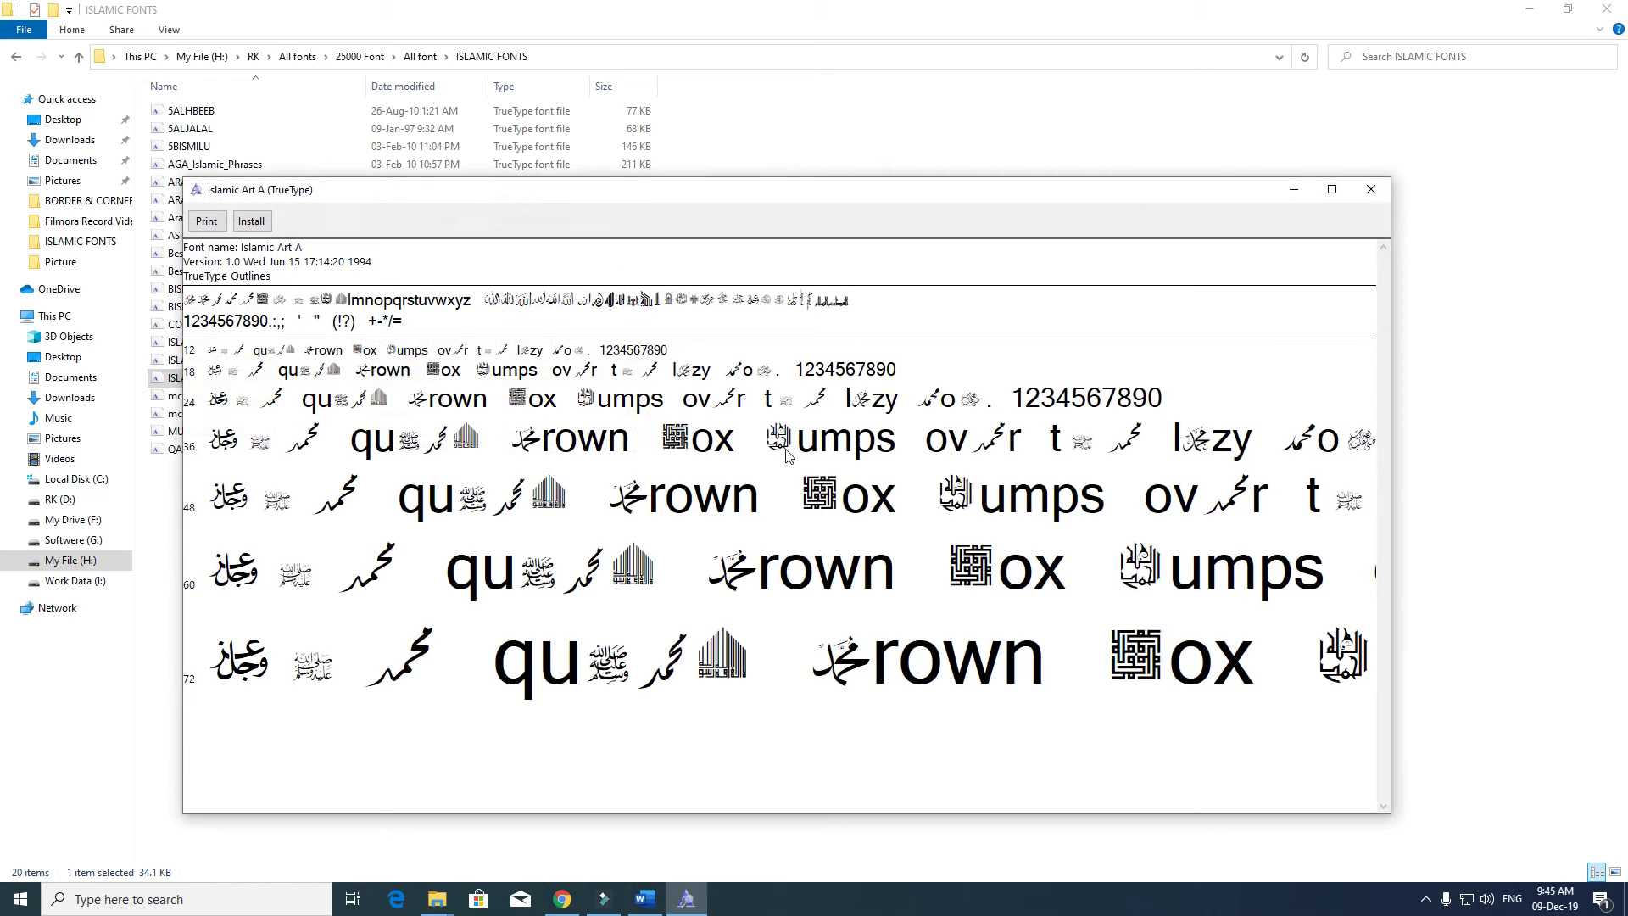
left_click(1367, 191)
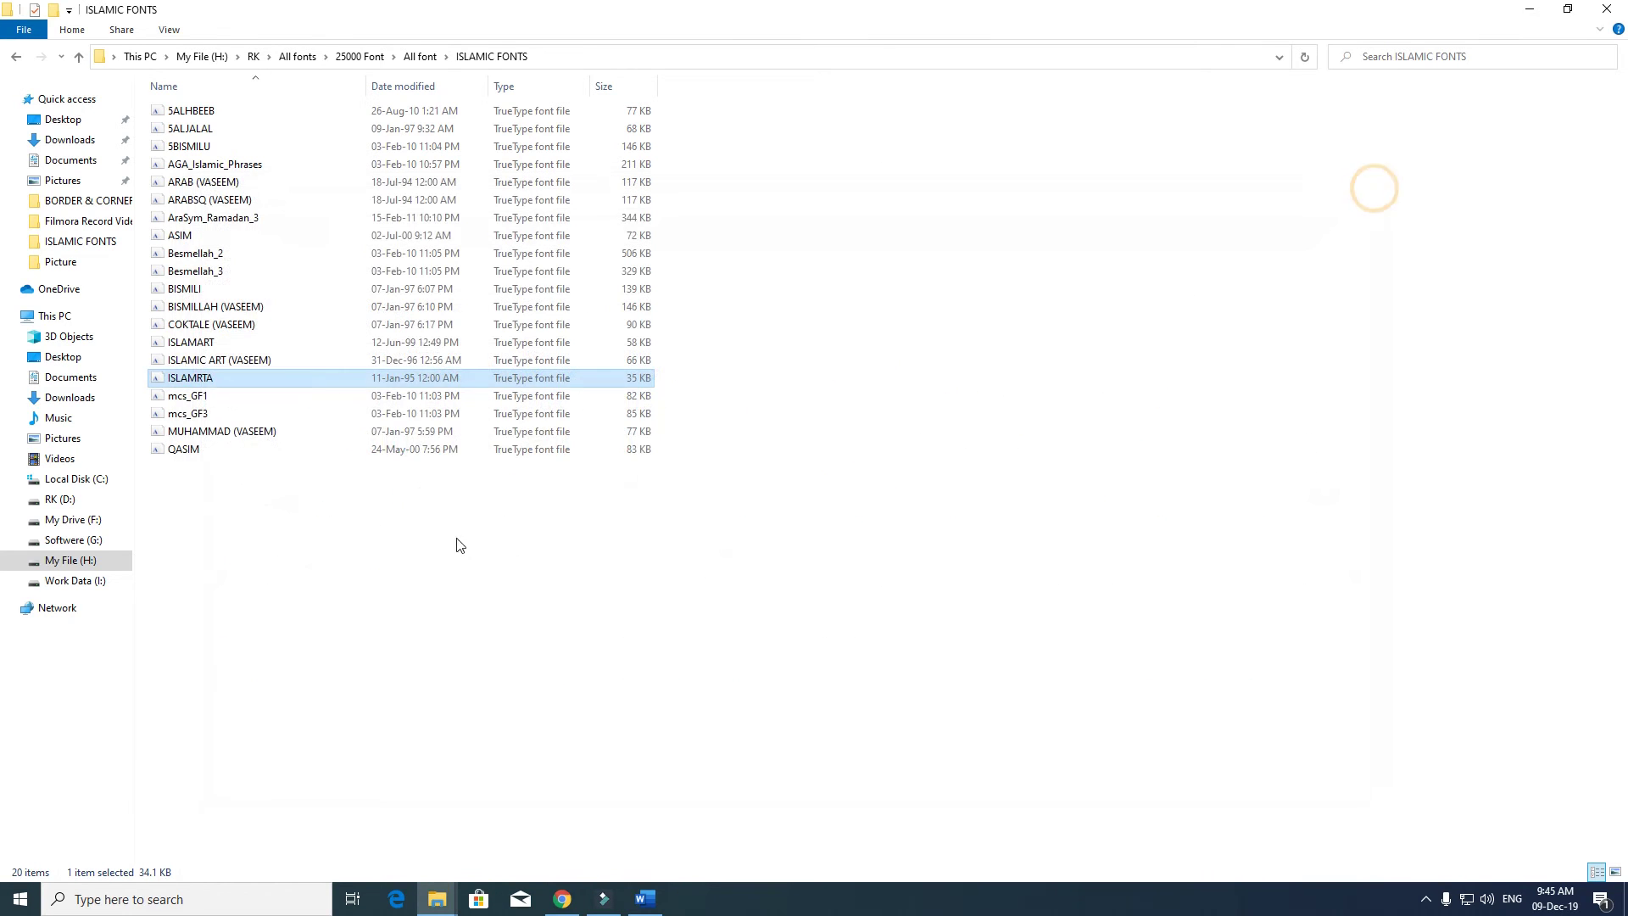
double_click(237, 433)
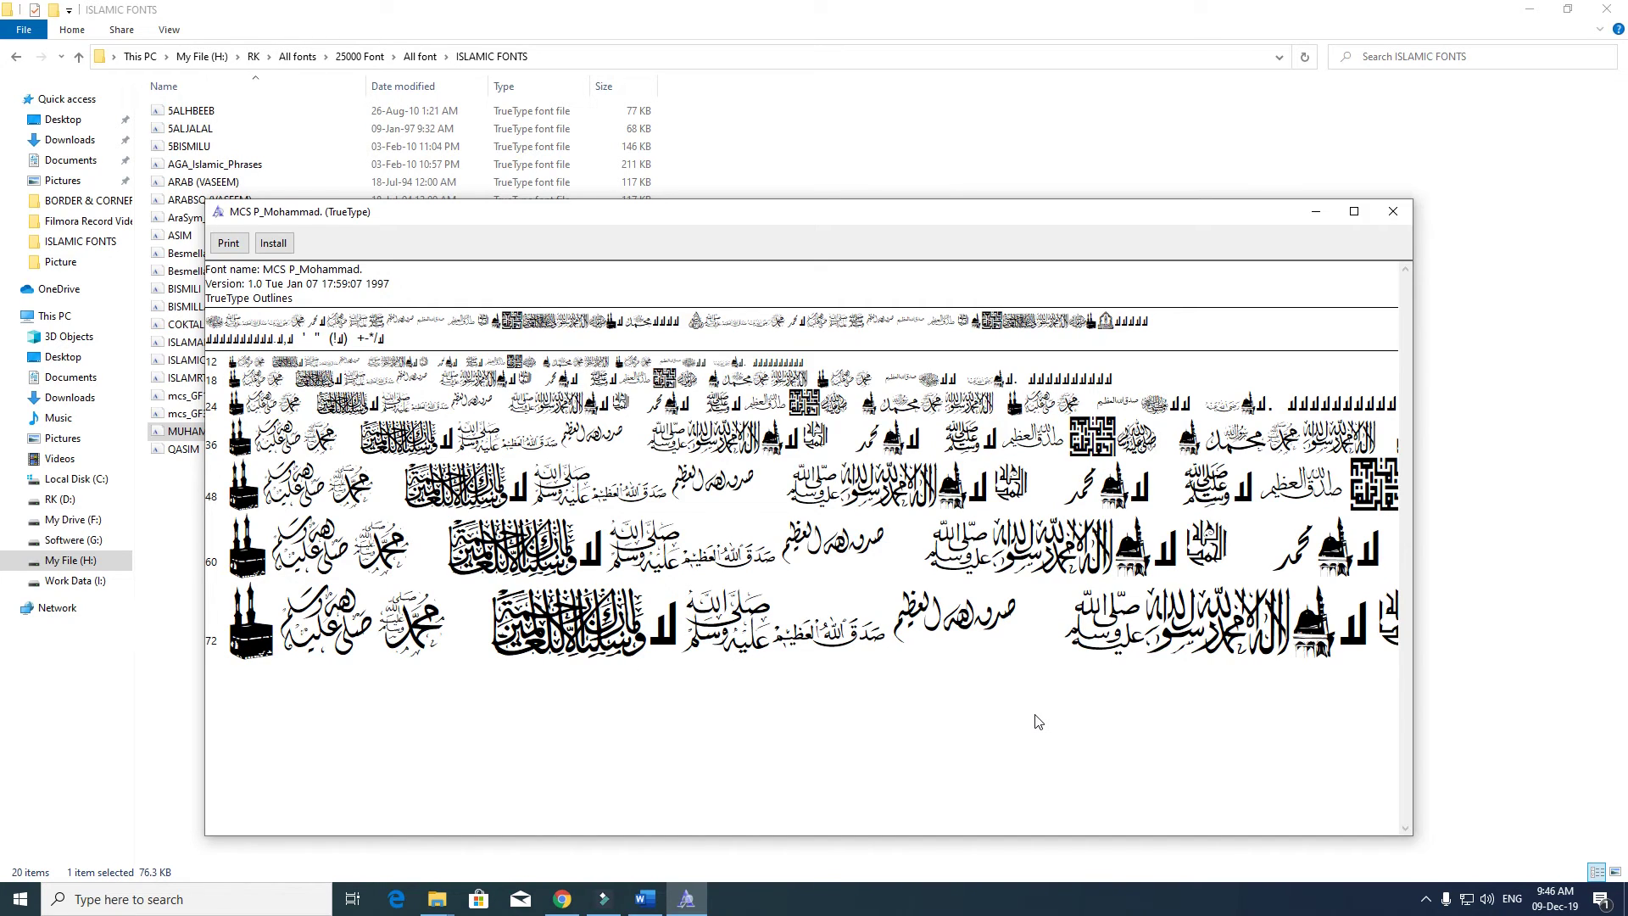
left_click(1393, 211)
double_click(188, 344)
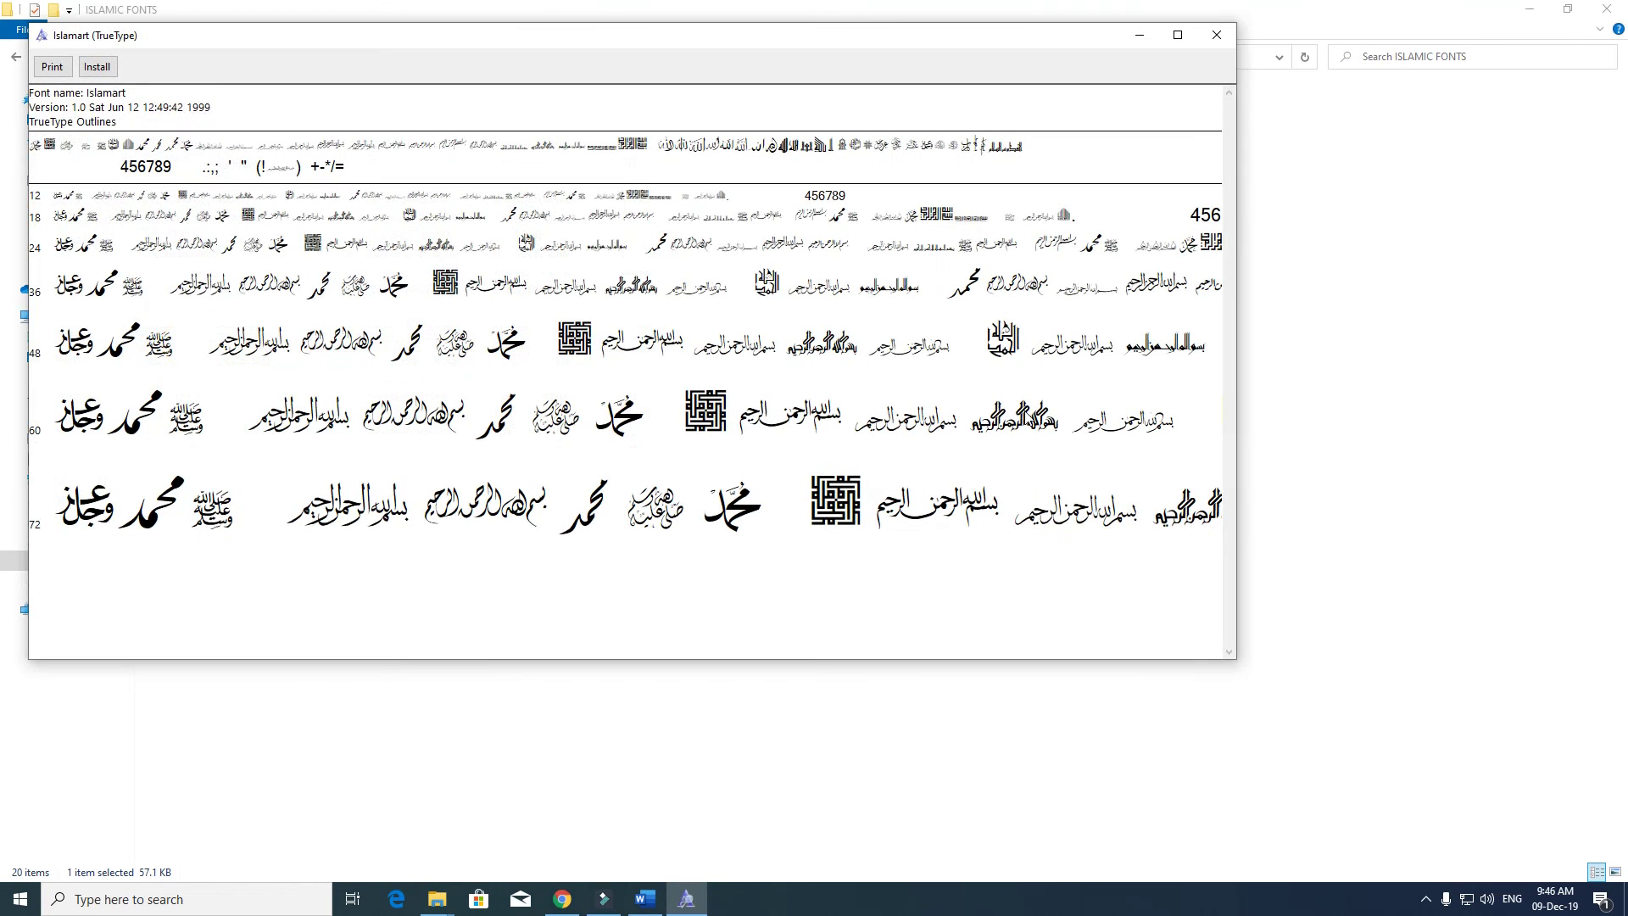
key("alt+F4")
key("BackSpace")
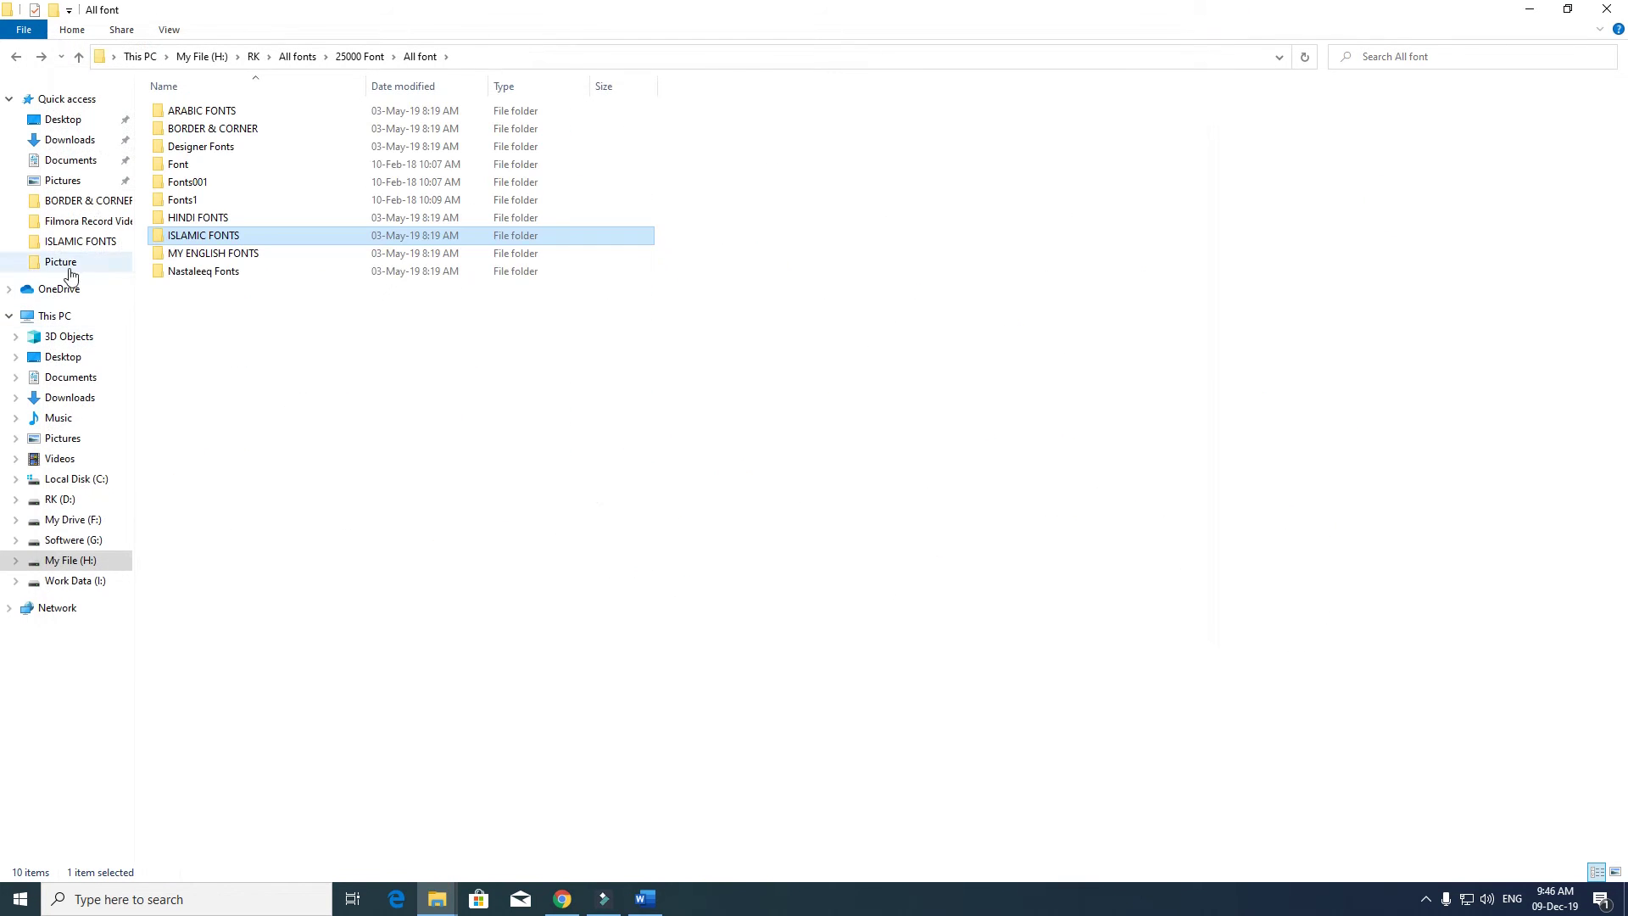
- Preview and close the Painting With Chocolate font in MY ENGLISH FONTS
left_click(238, 258)
double_click(238, 259)
double_click(233, 429)
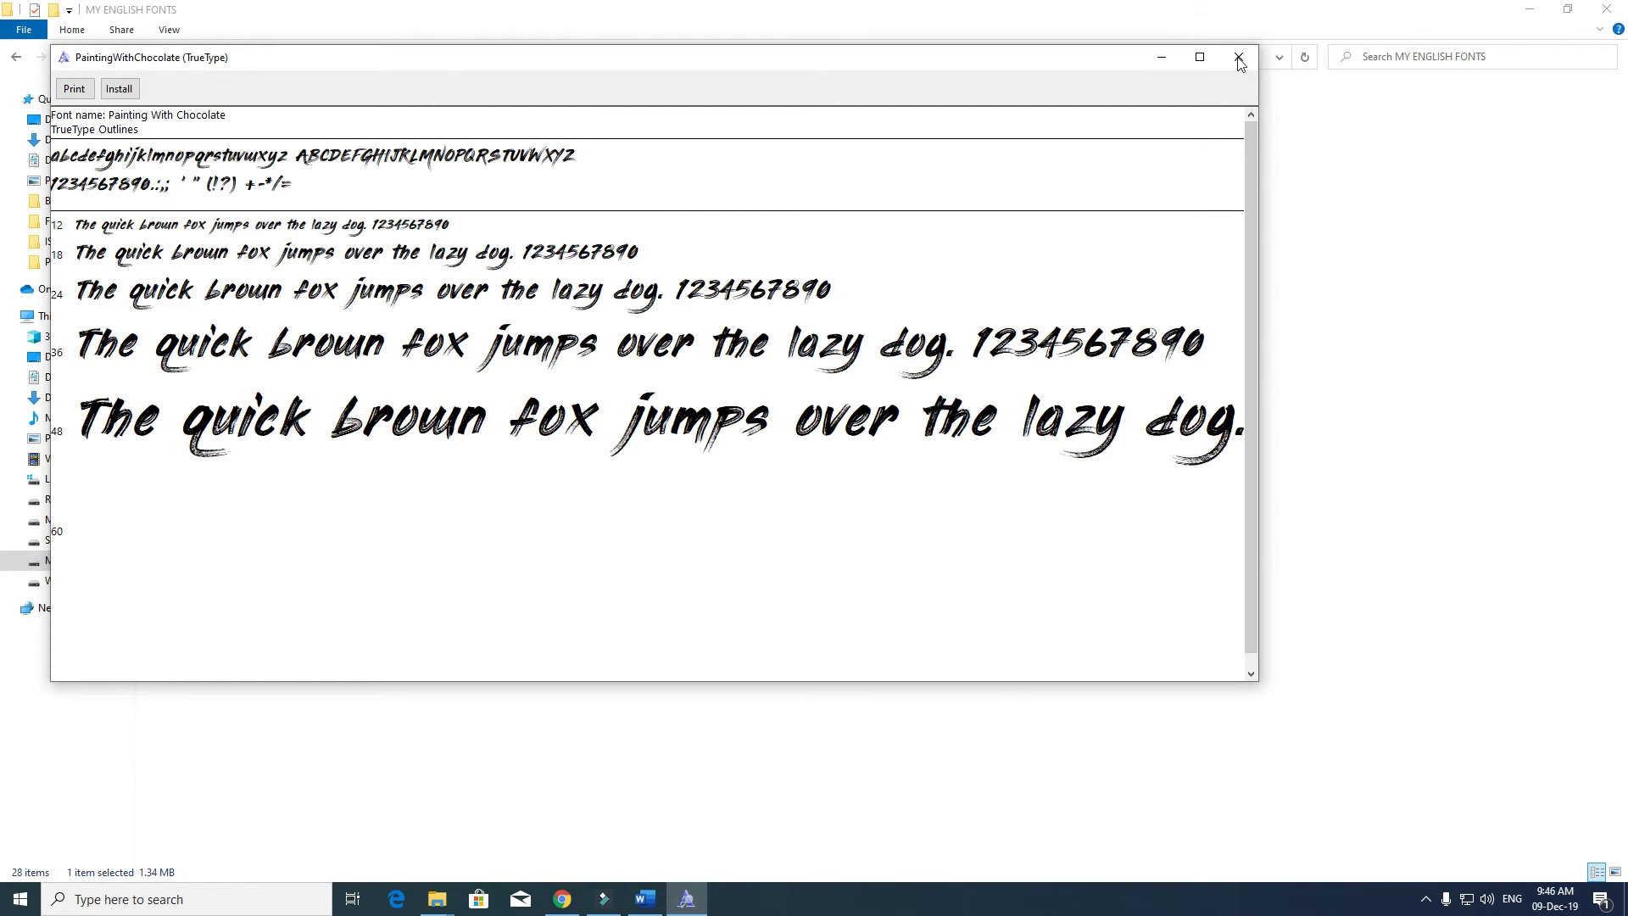
left_click(1237, 58)
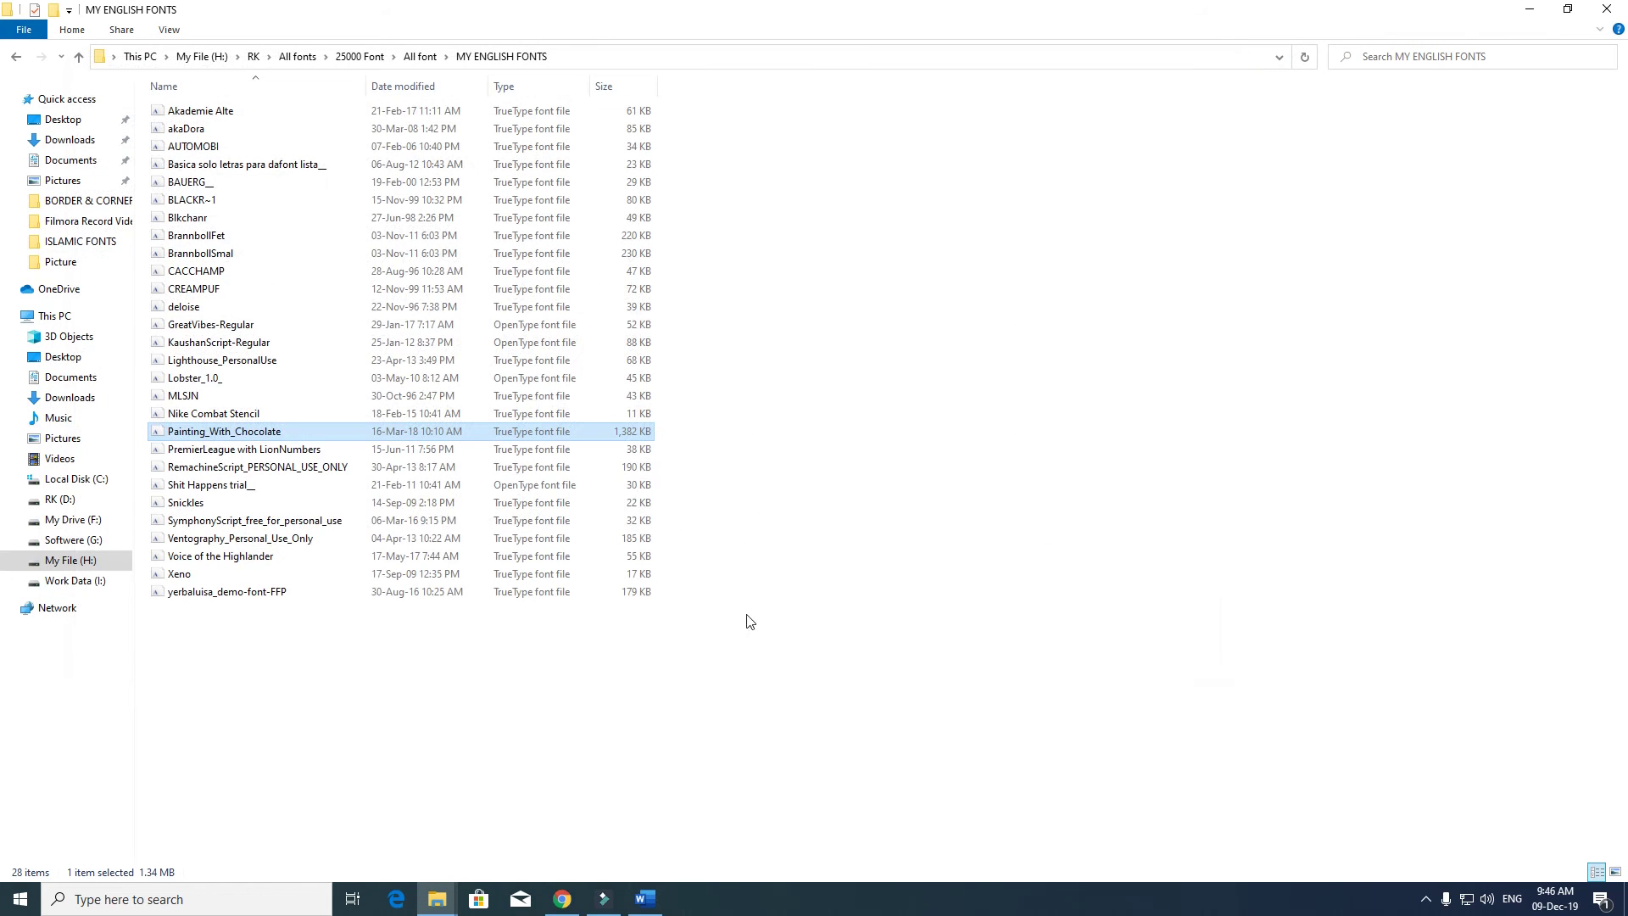
key("BackSpace")
- Preview Alvi Nastaleeq and IranNastaliq in Nastaleeq Fonts, then go up to 25000 Font
left_click(201, 270)
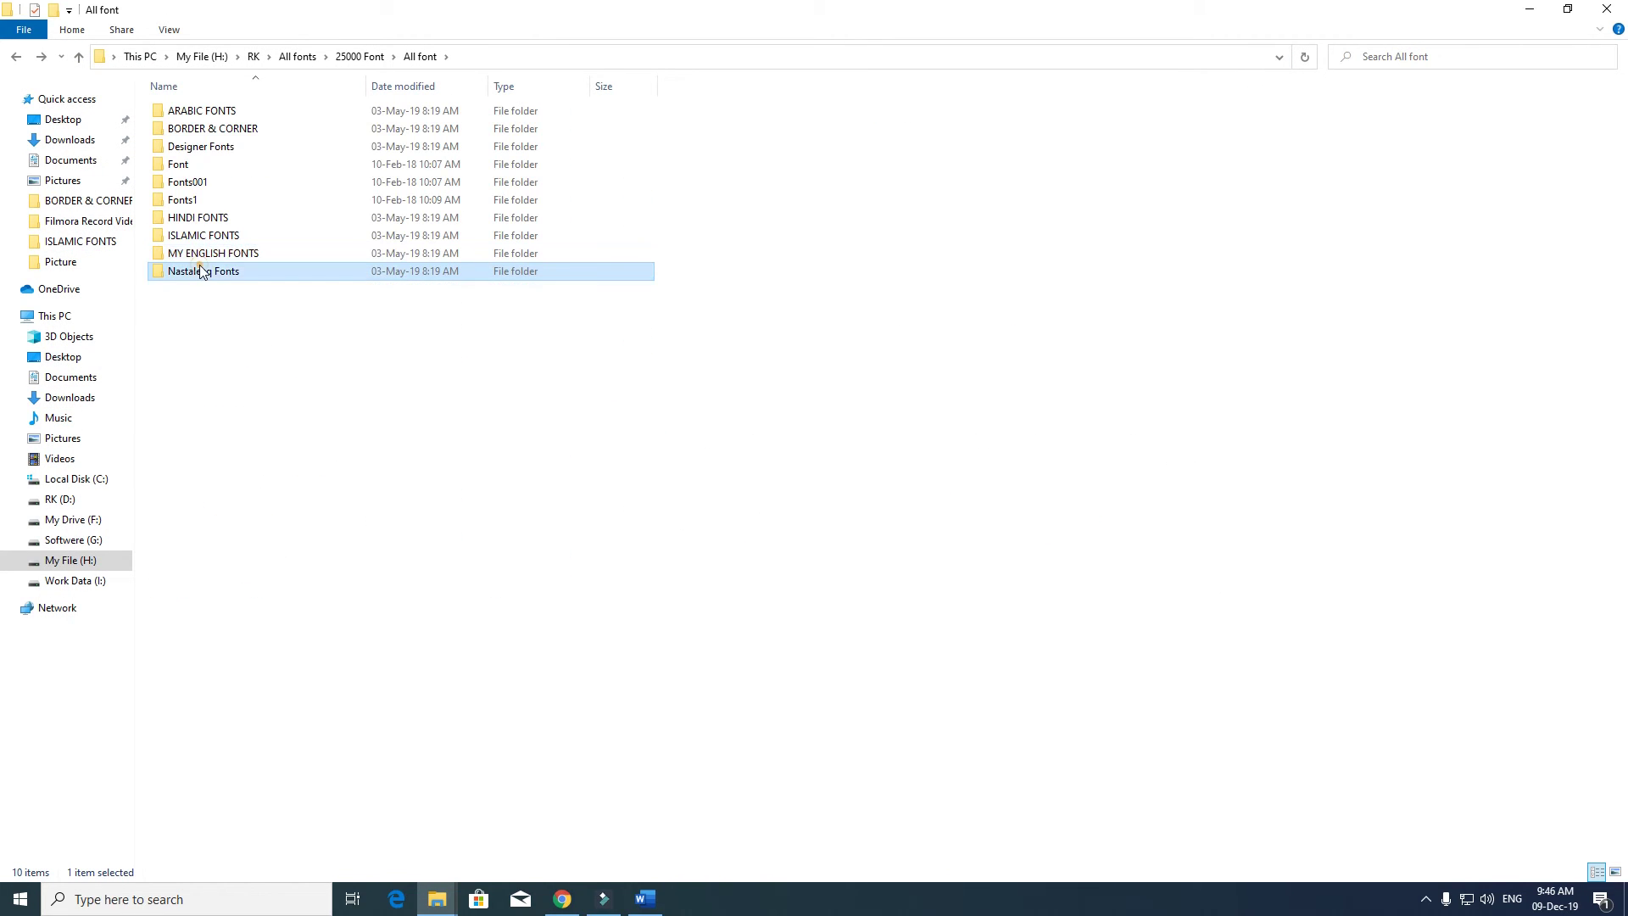
double_click(201, 271)
double_click(255, 111)
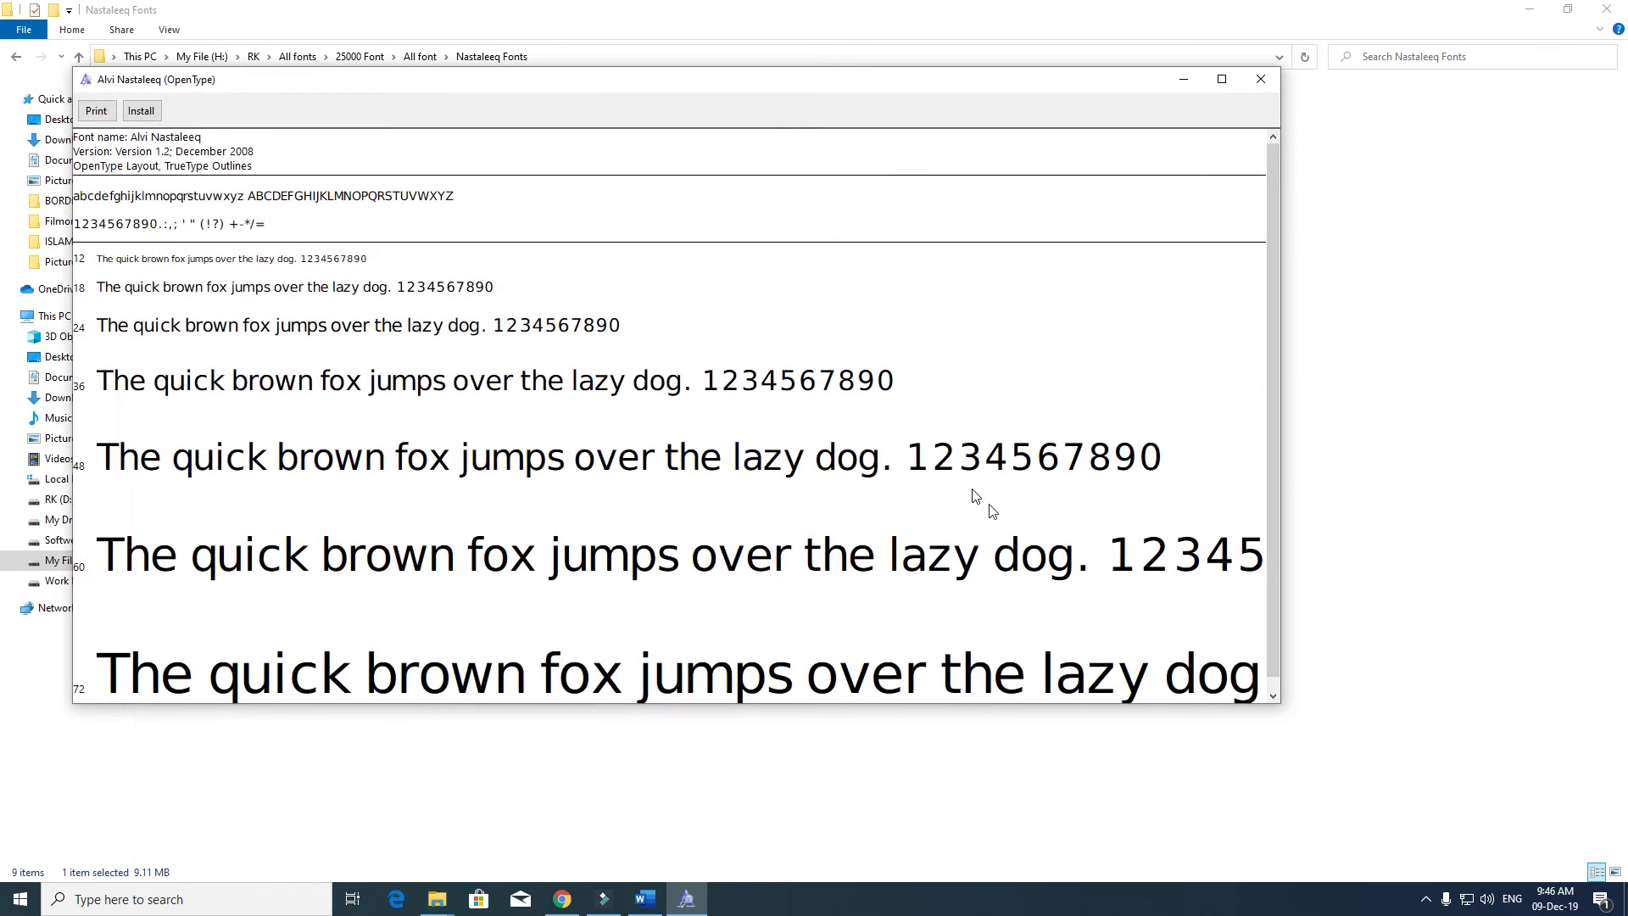
left_click(1261, 79)
key("Down")
key("Down")
key("Return")
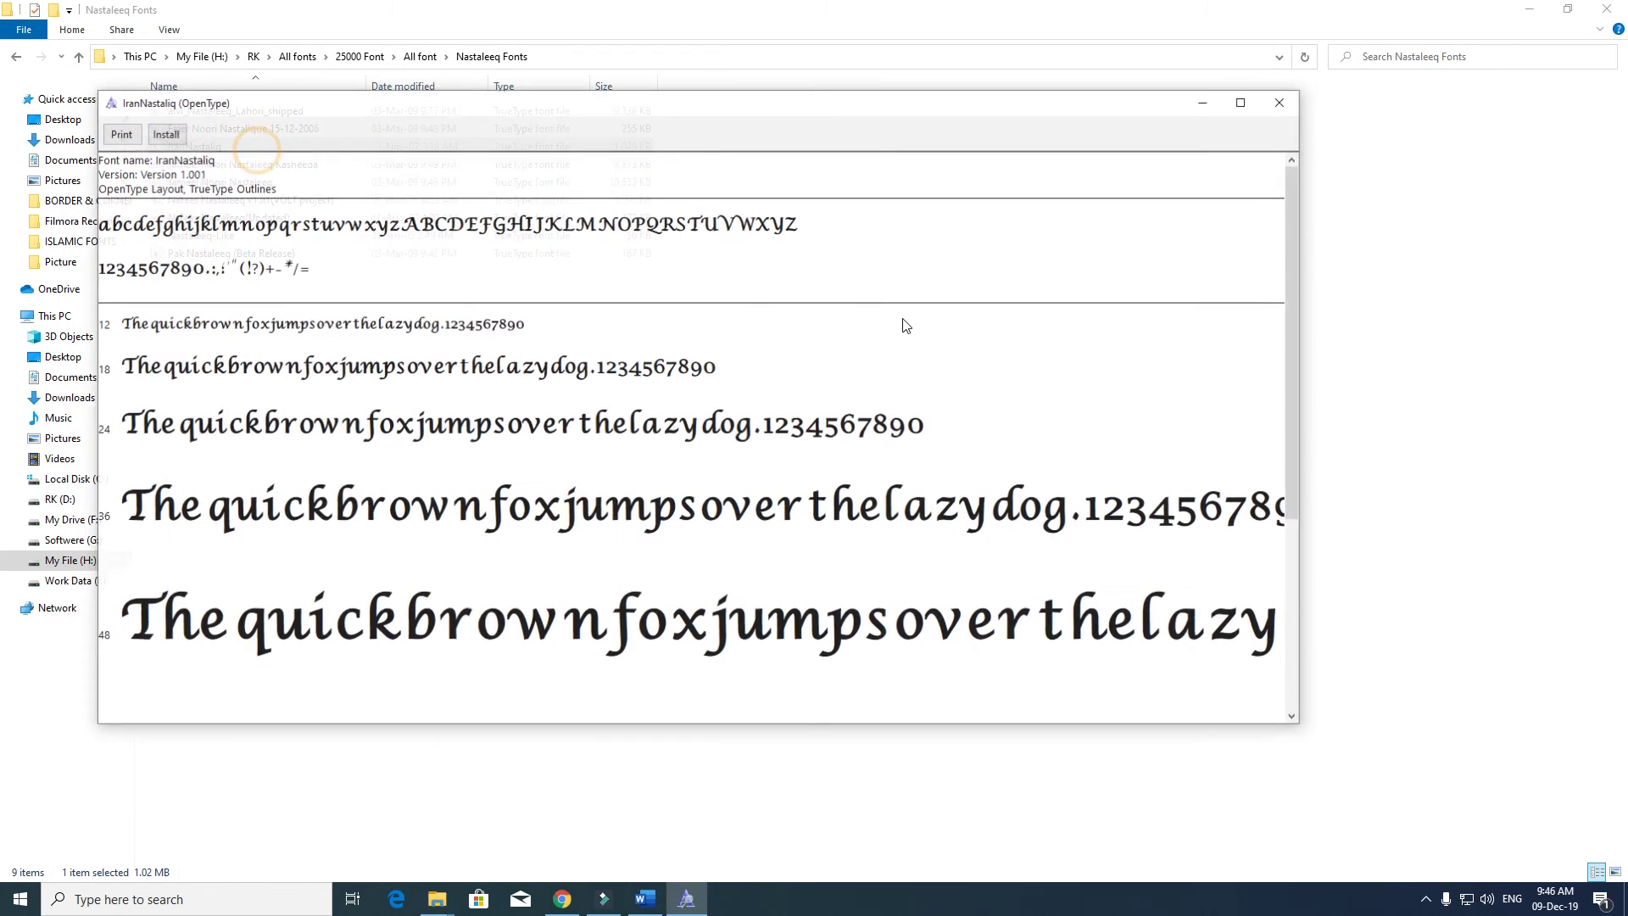
left_click(1284, 102)
key("BackSpace")
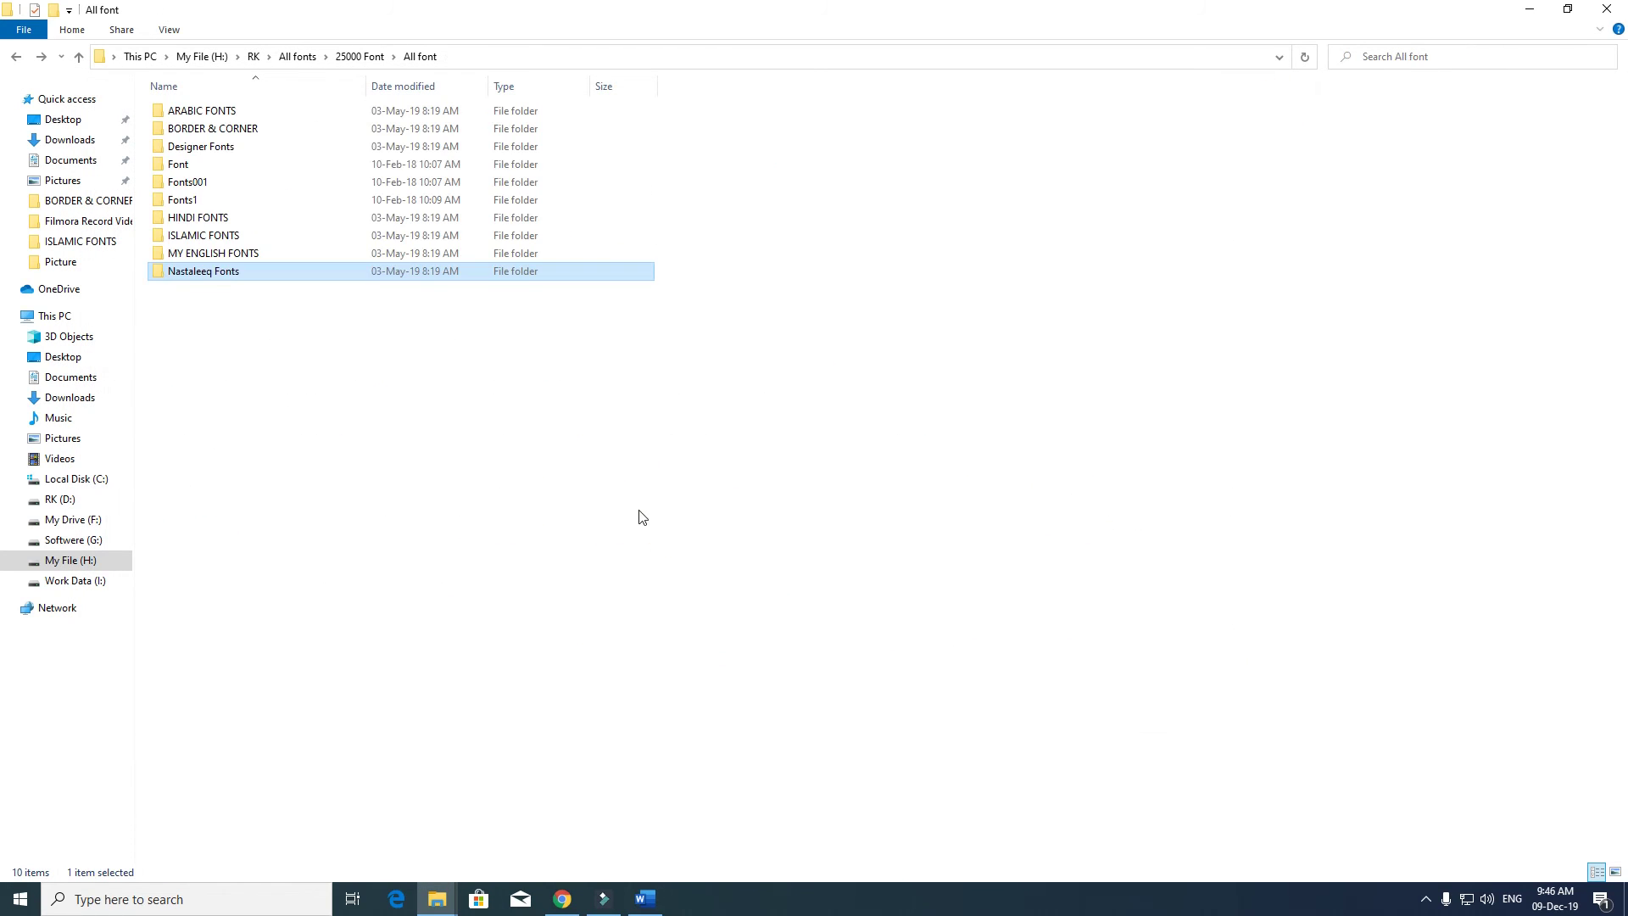
key("BackSpace")
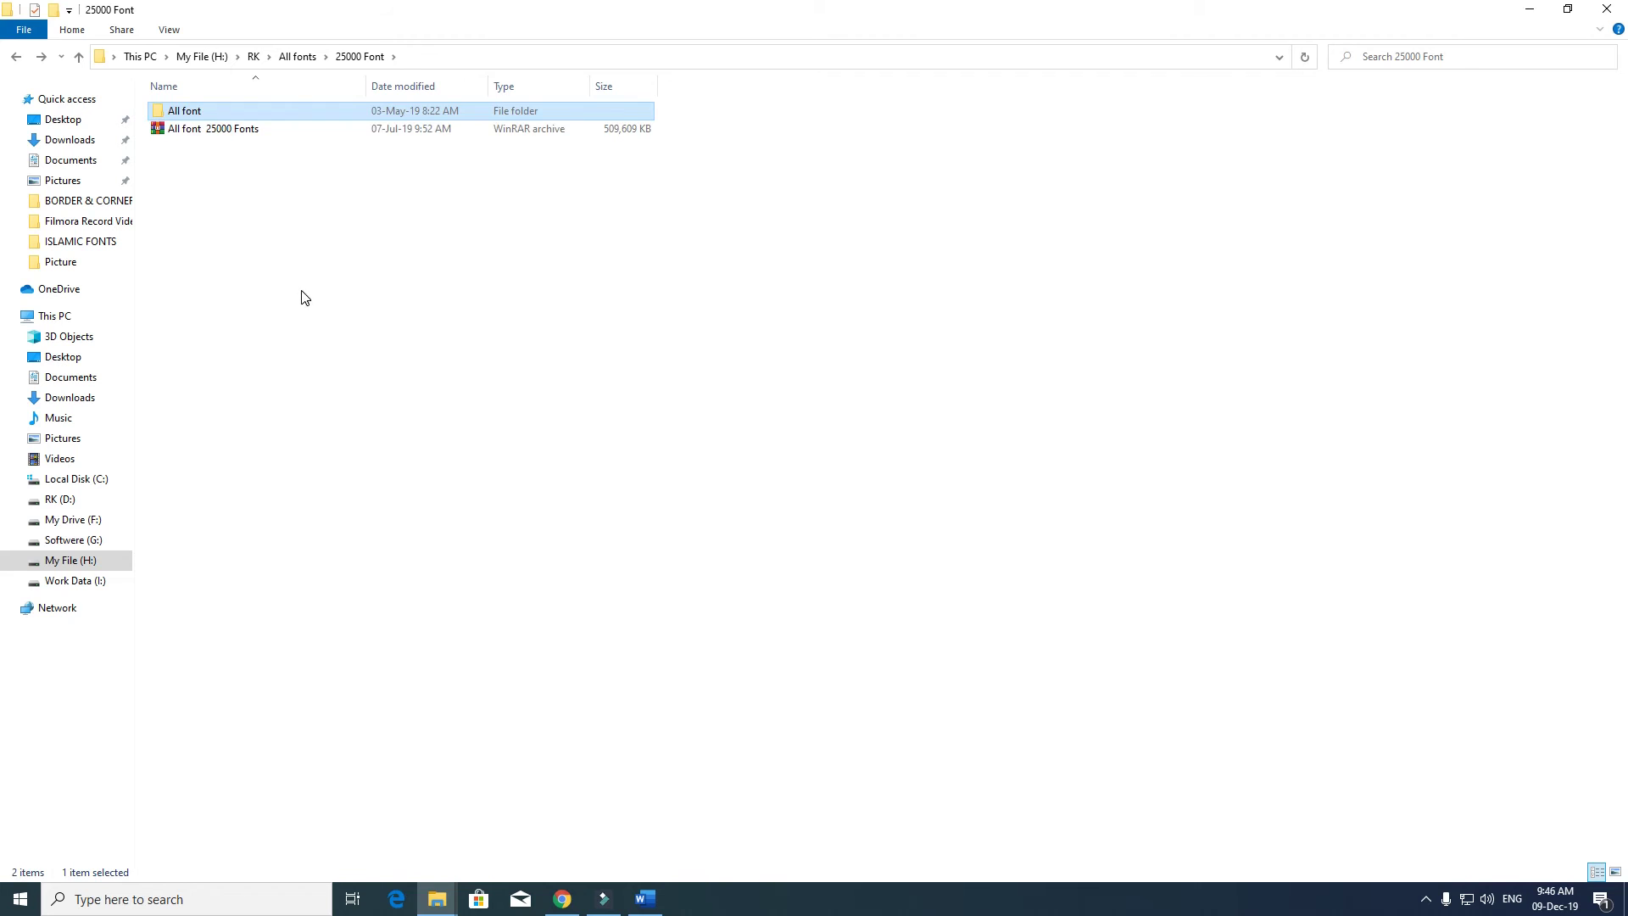
- In All fonts, browse the Coral fonts, Fonnnnnts and fonts folders
key("BackSpace")
double_click(297, 123)
left_click(225, 126)
double_click(230, 117)
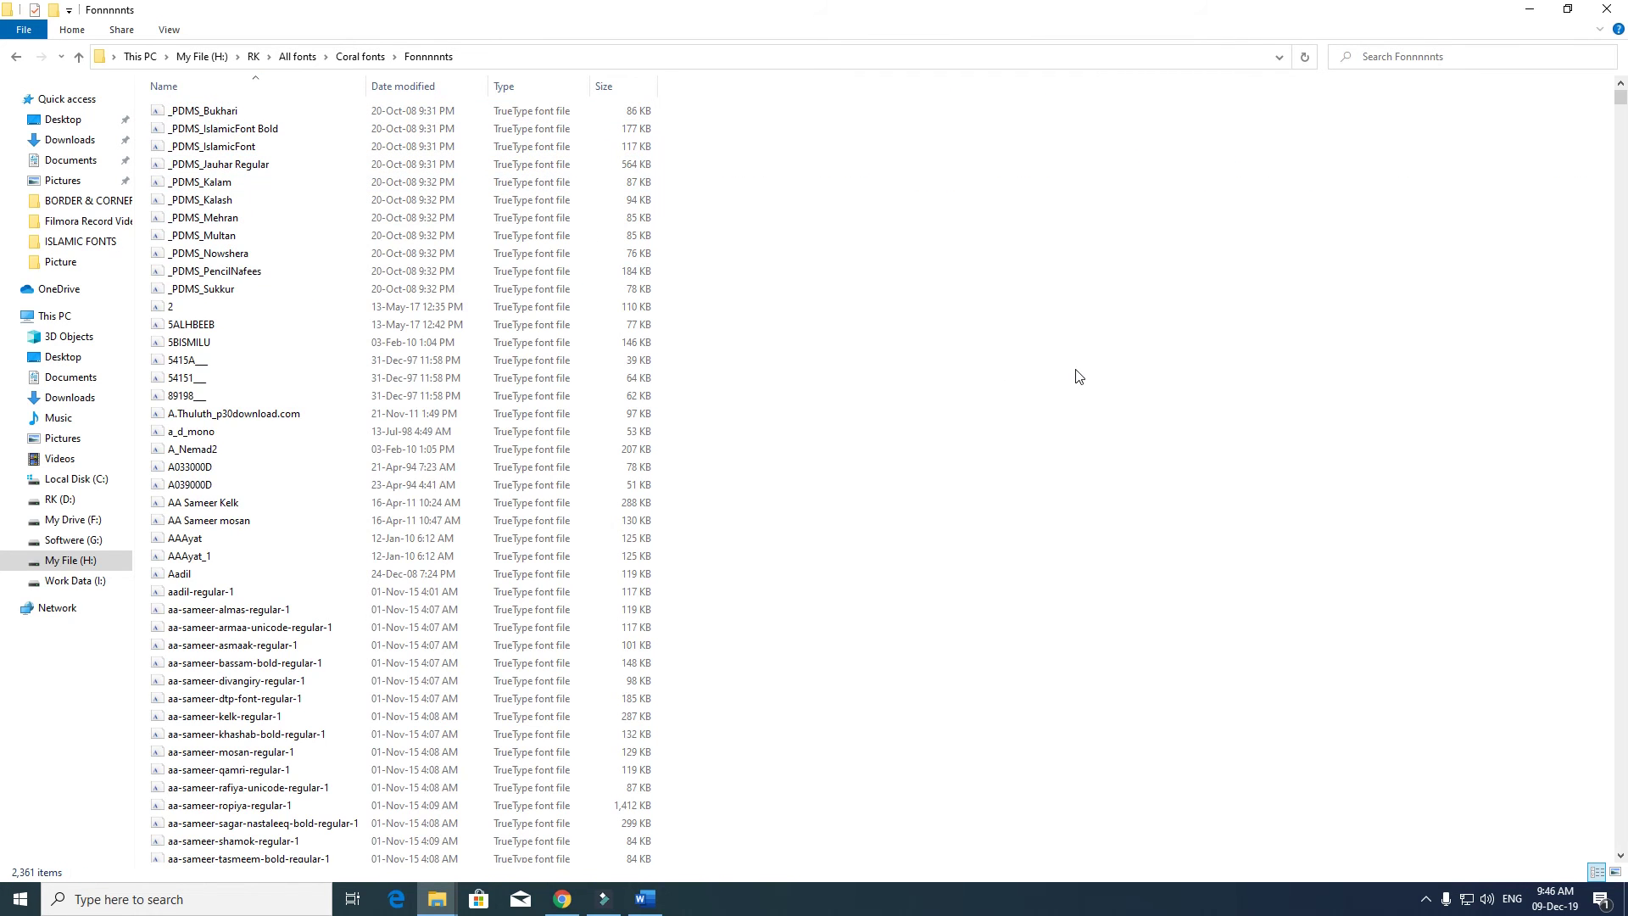
key("BackSpace")
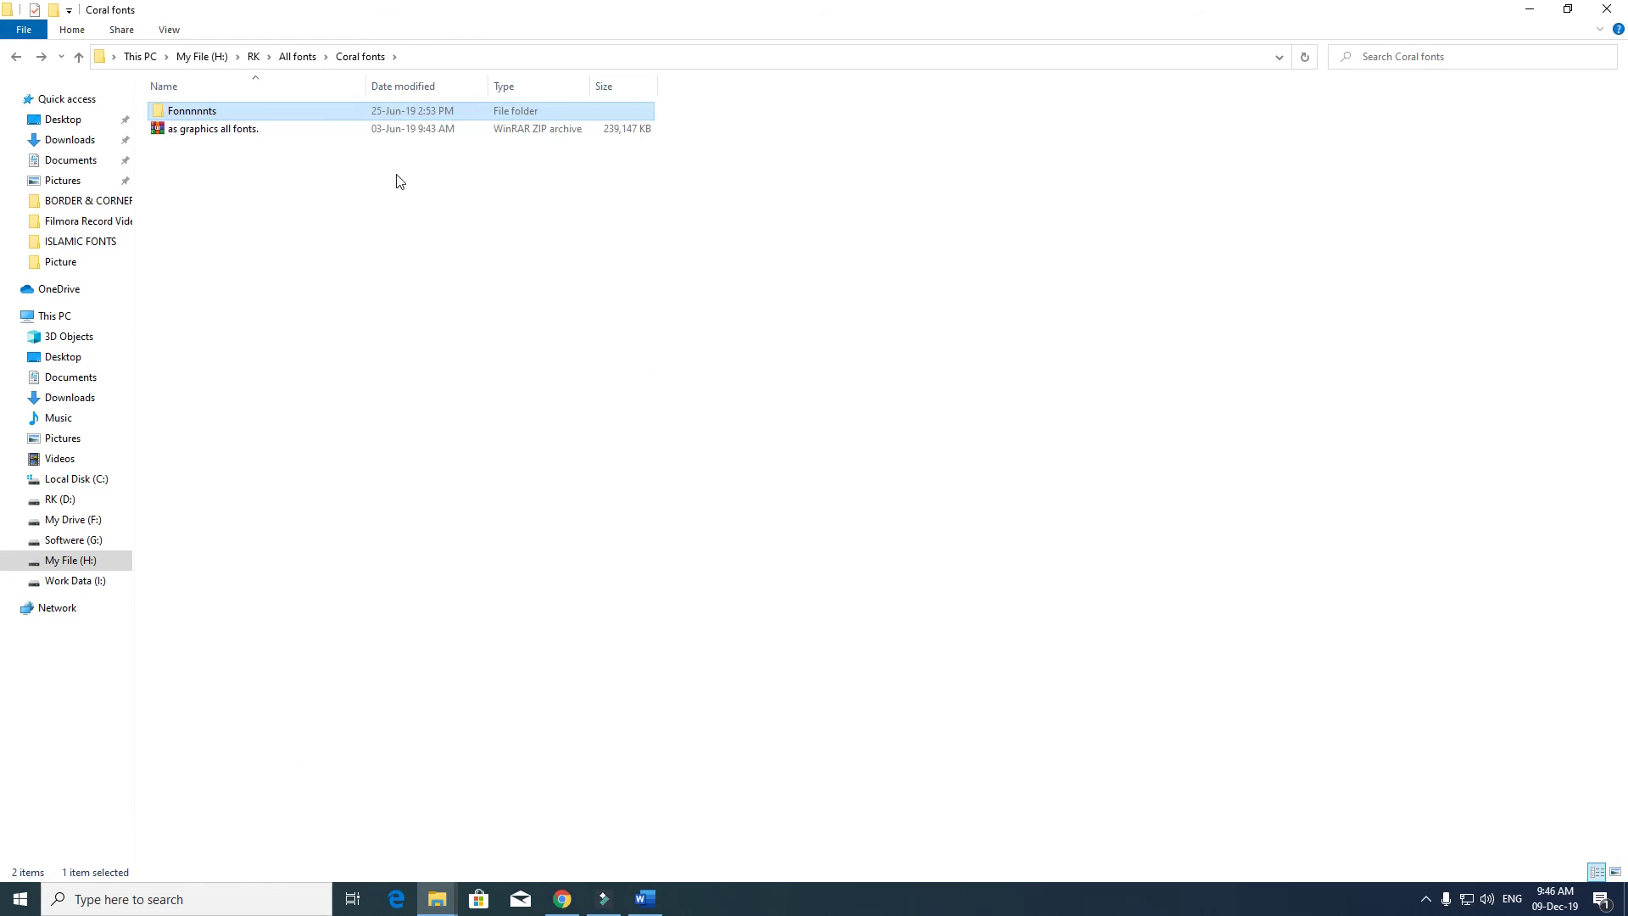
key("BackSpace")
double_click(407, 146)
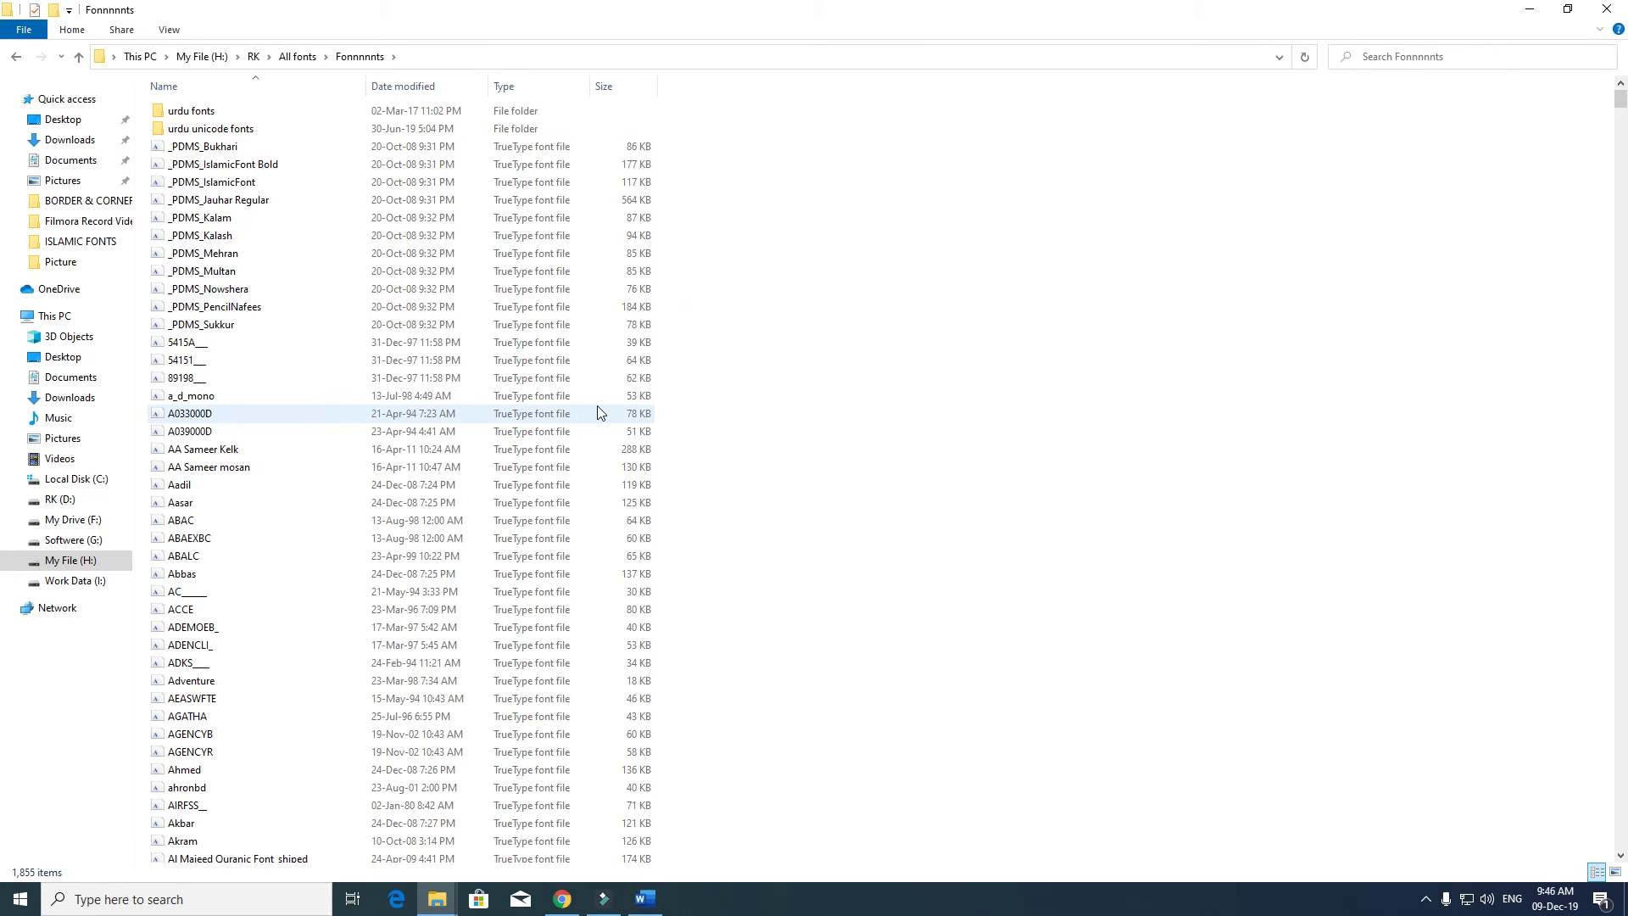
key("BackSpace")
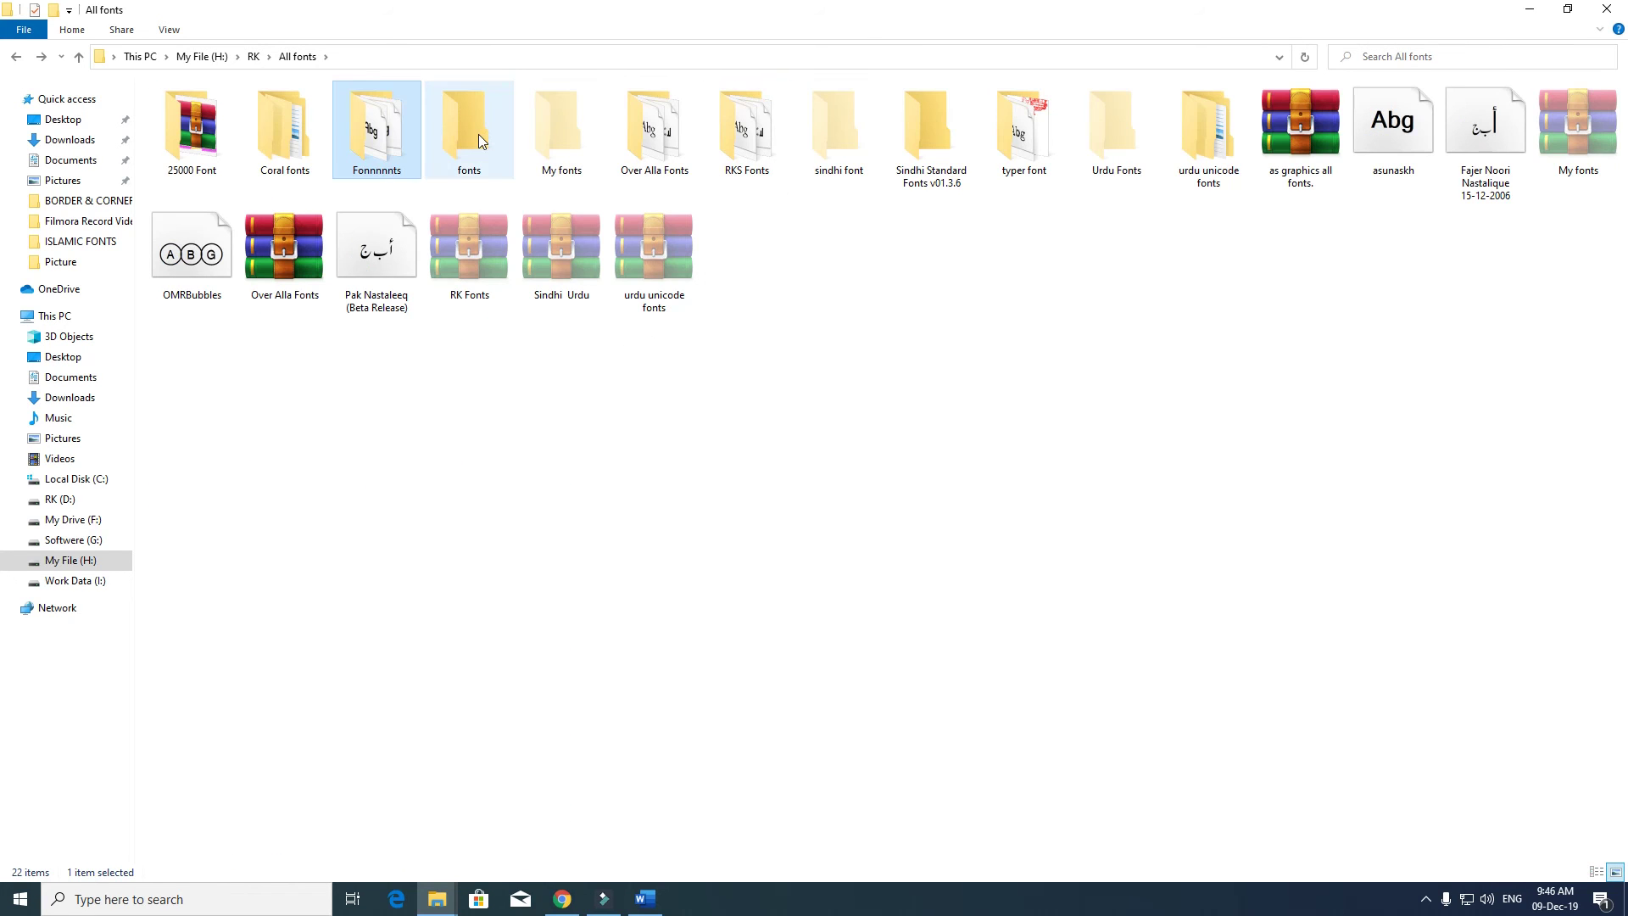
double_click(478, 134)
key("BackSpace")
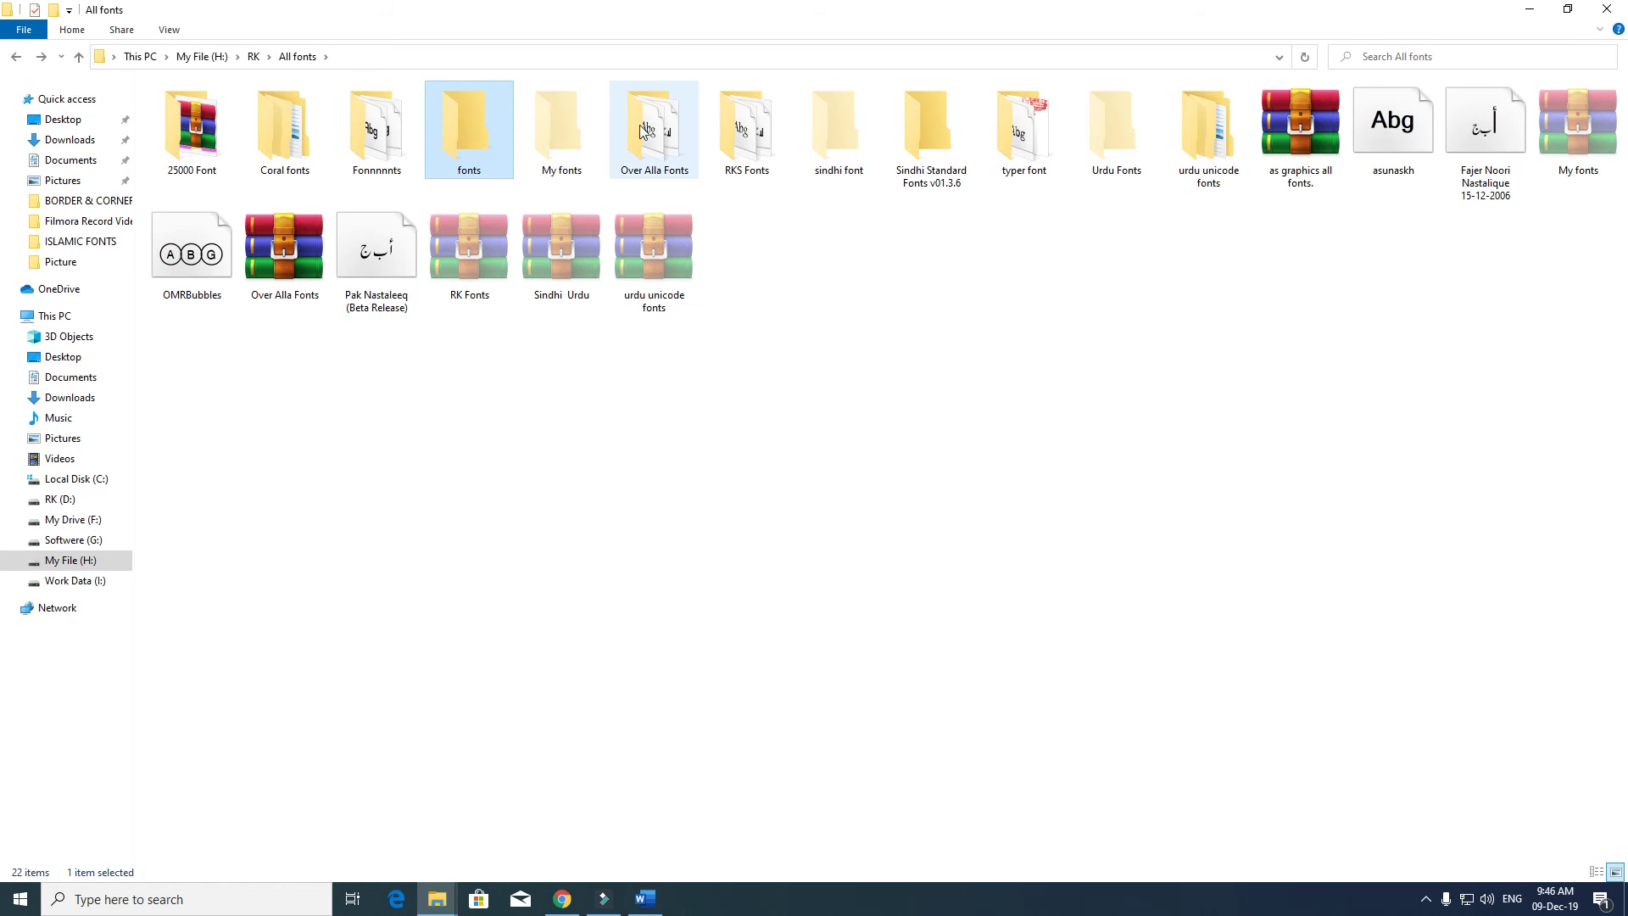
- Browse Over Alla Fonts, RKS Fonts, the Sindhi, typer and Urdu folders, returning to All fonts
double_click(669, 117)
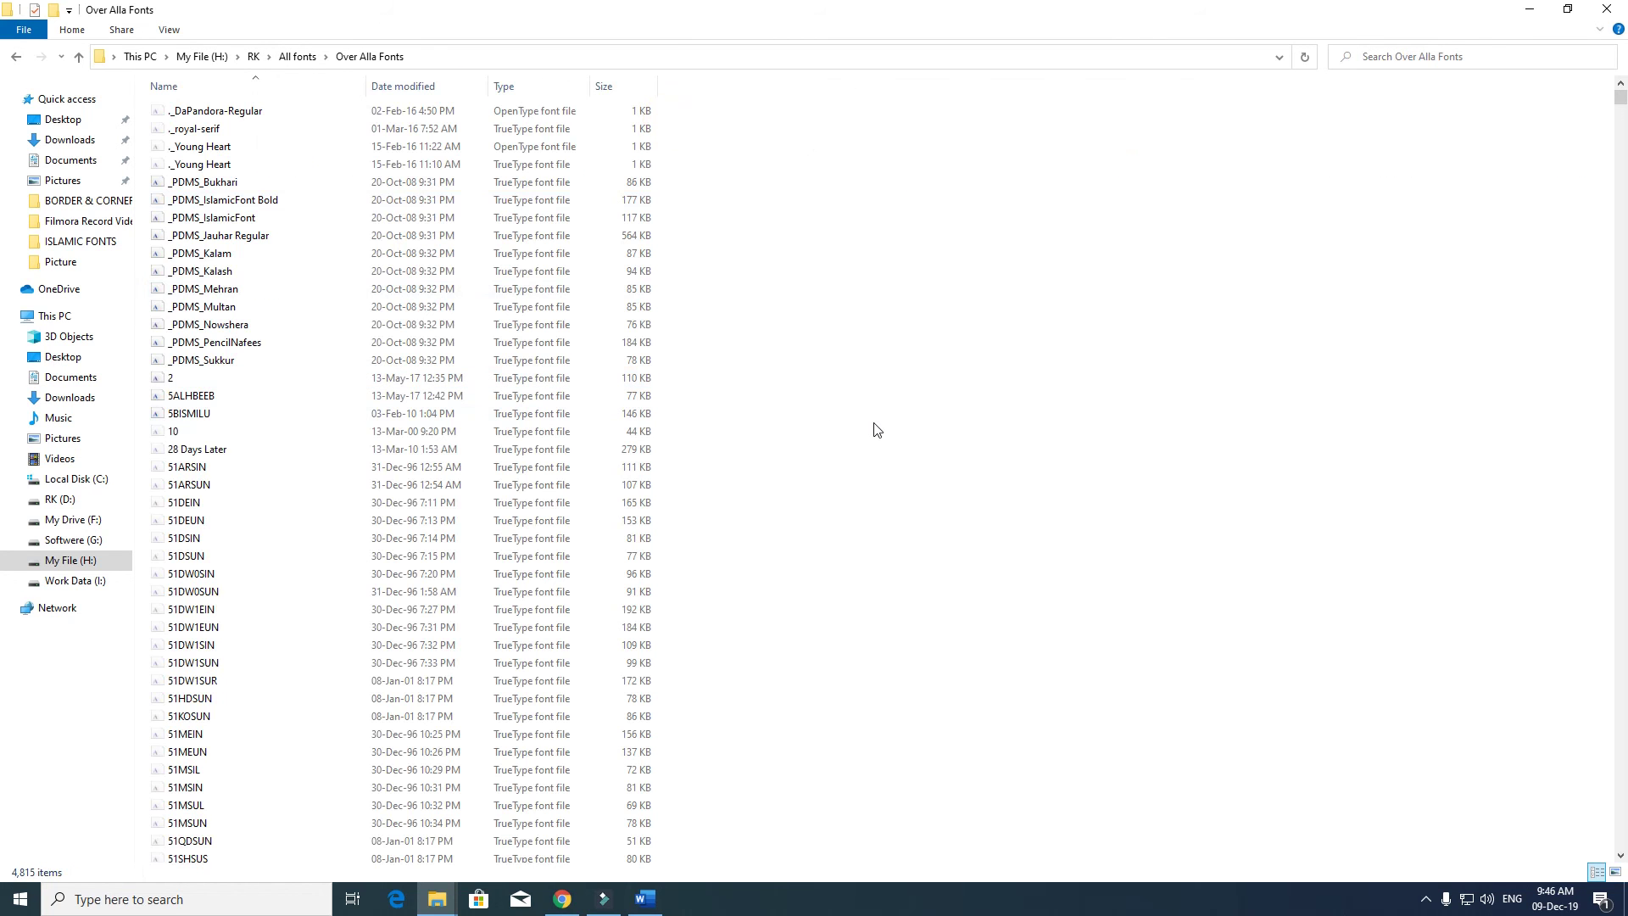
key("BackSpace")
double_click(742, 142)
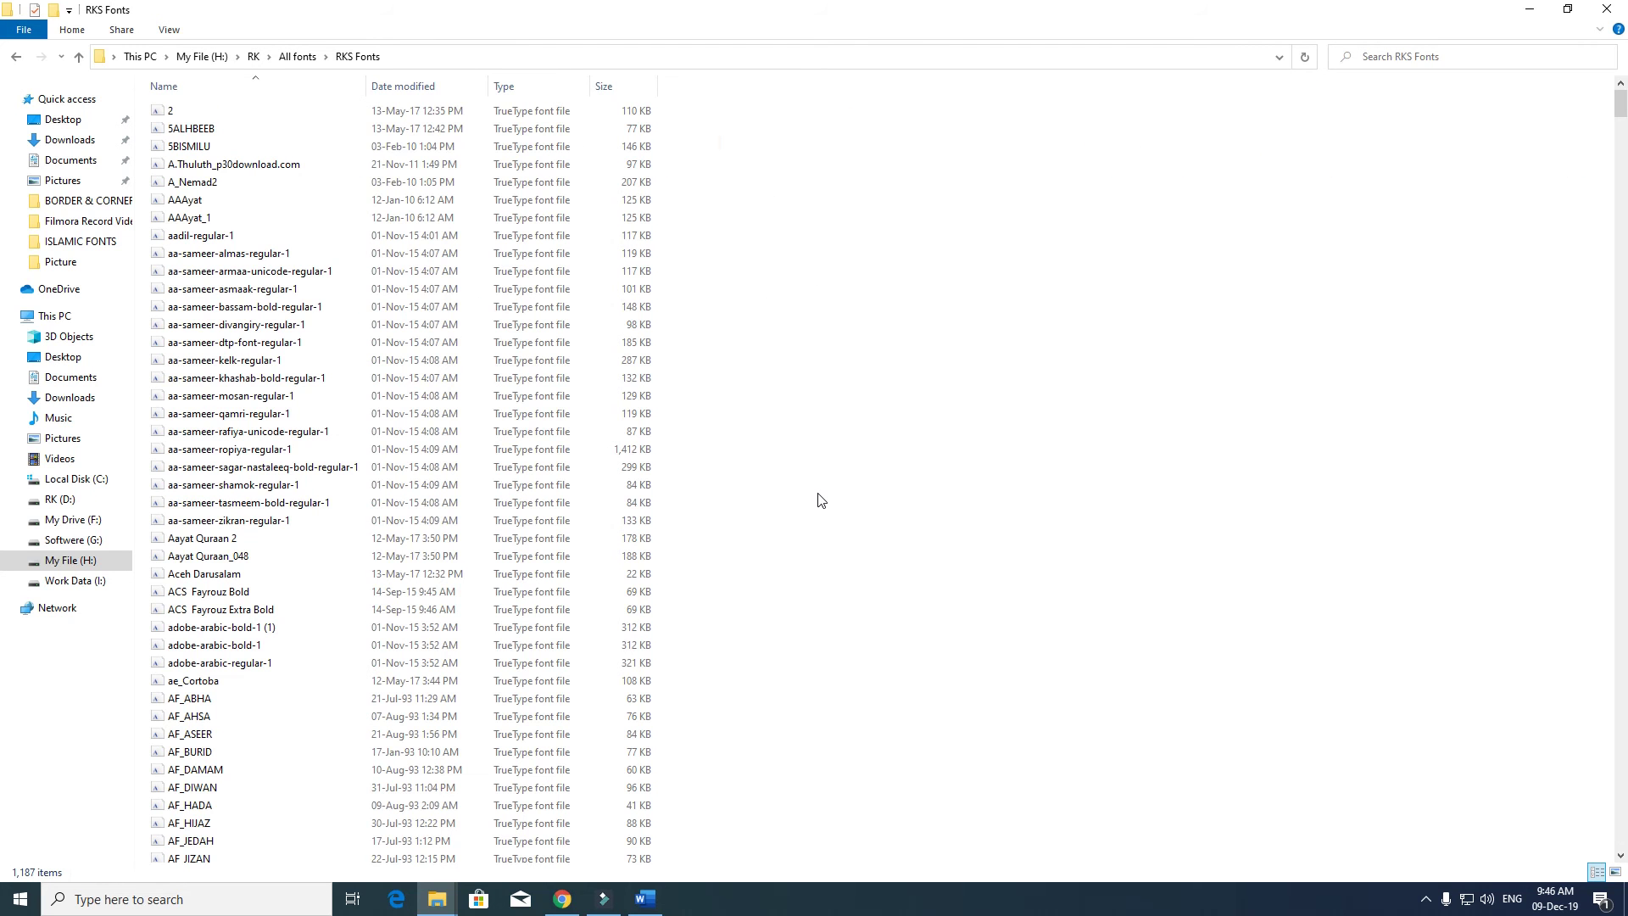
key("BackSpace")
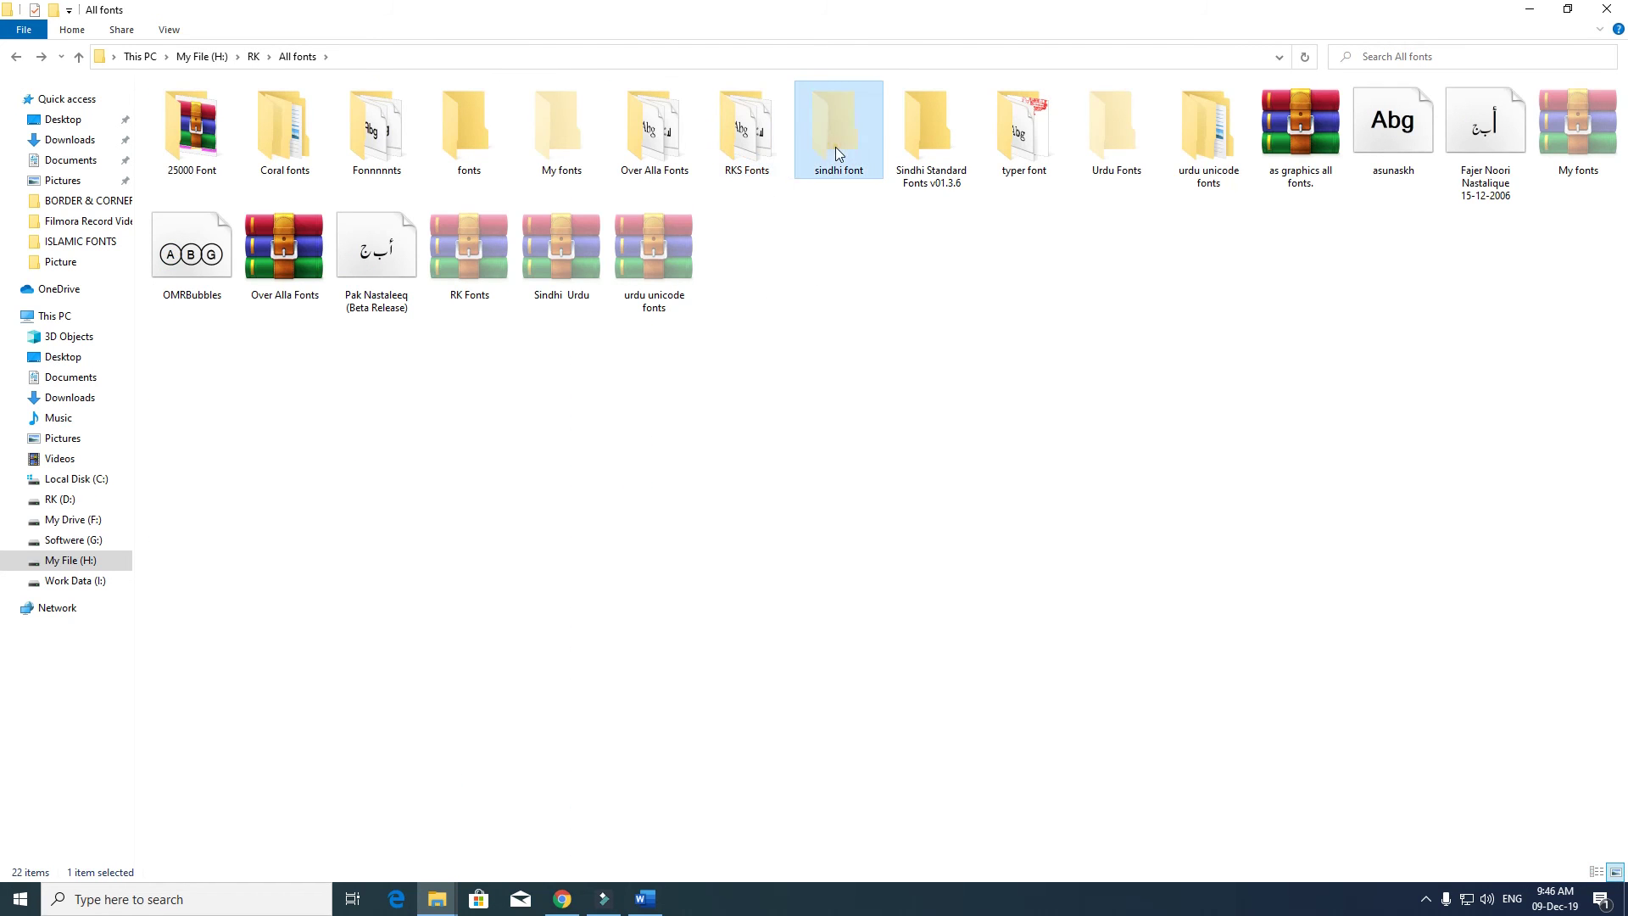
double_click(864, 146)
key("BackSpace")
double_click(940, 139)
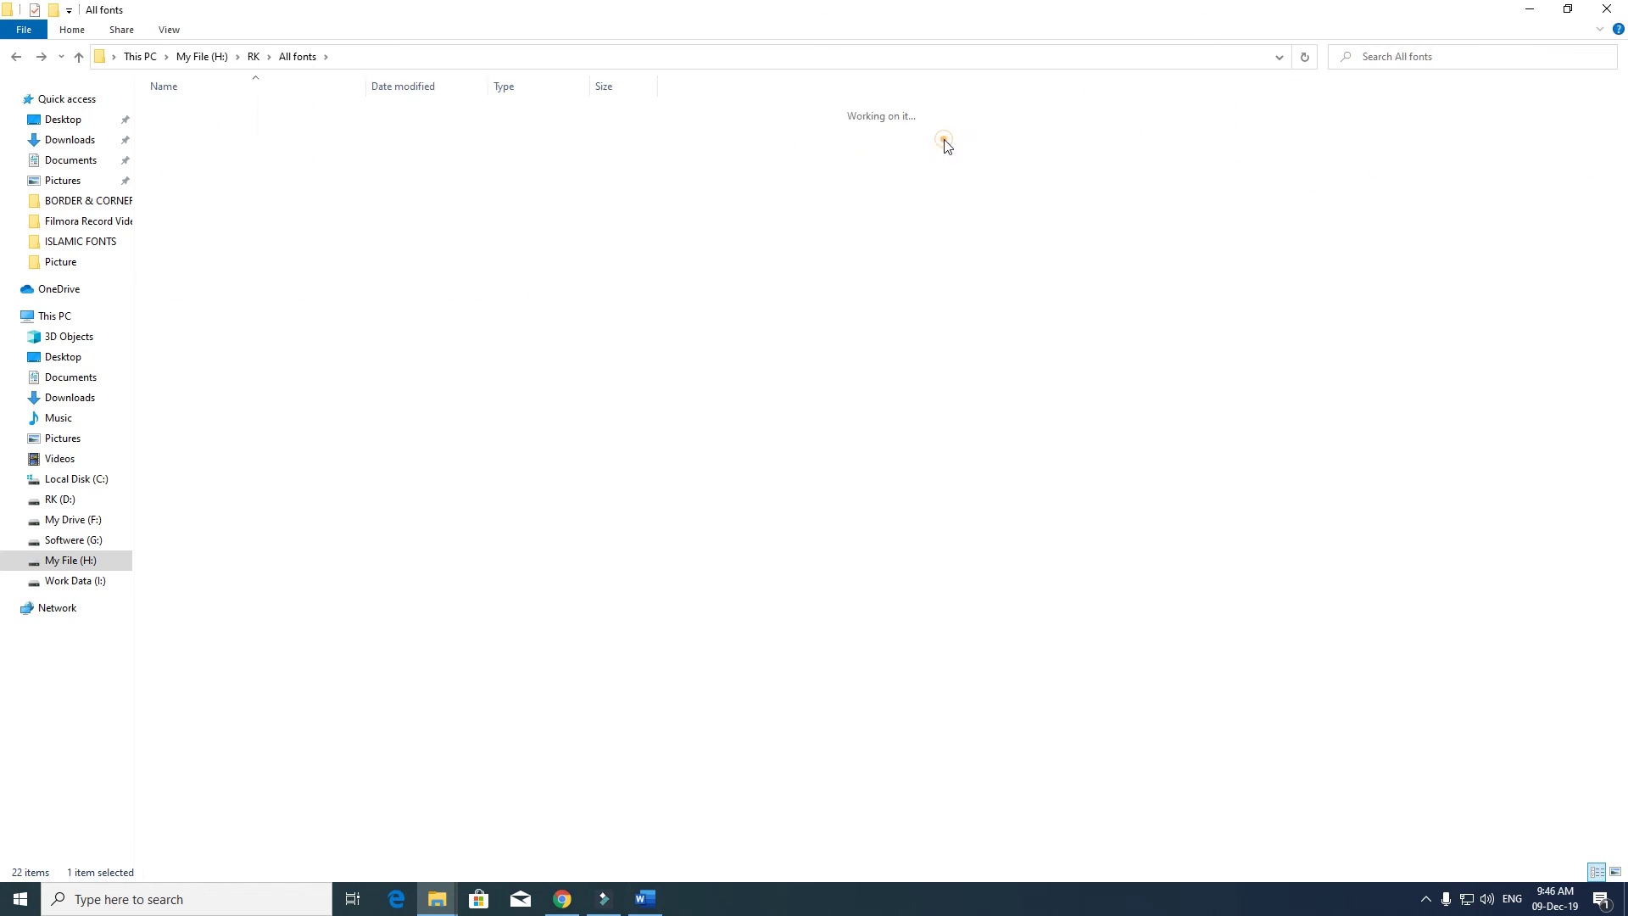
key("BackSpace")
double_click(1026, 136)
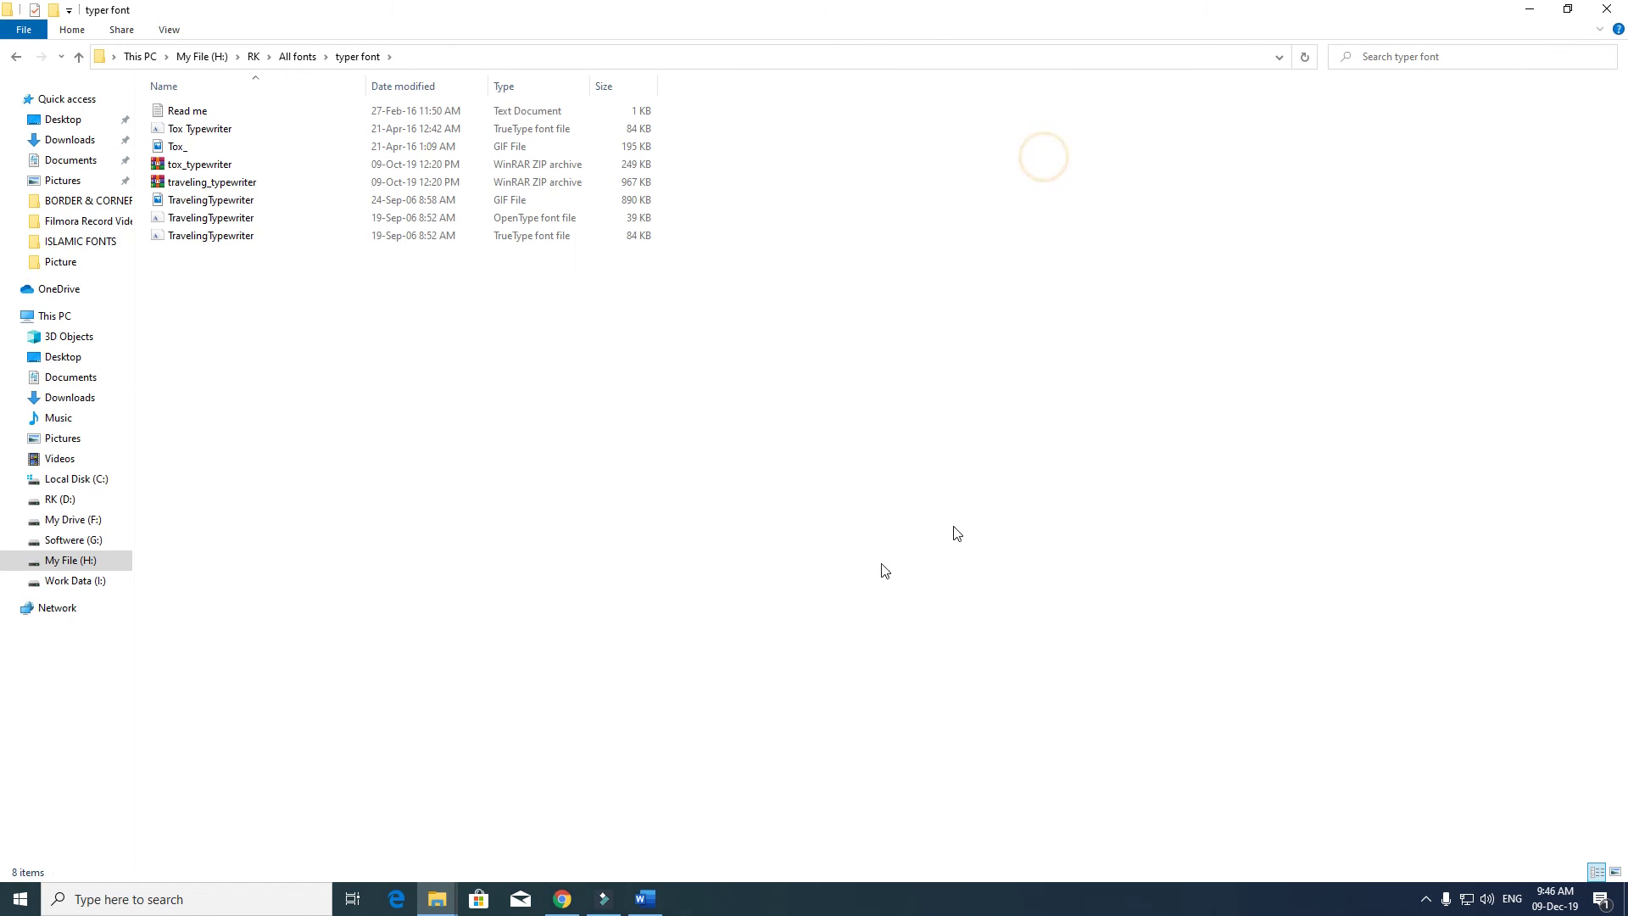
key("BackSpace")
double_click(1108, 142)
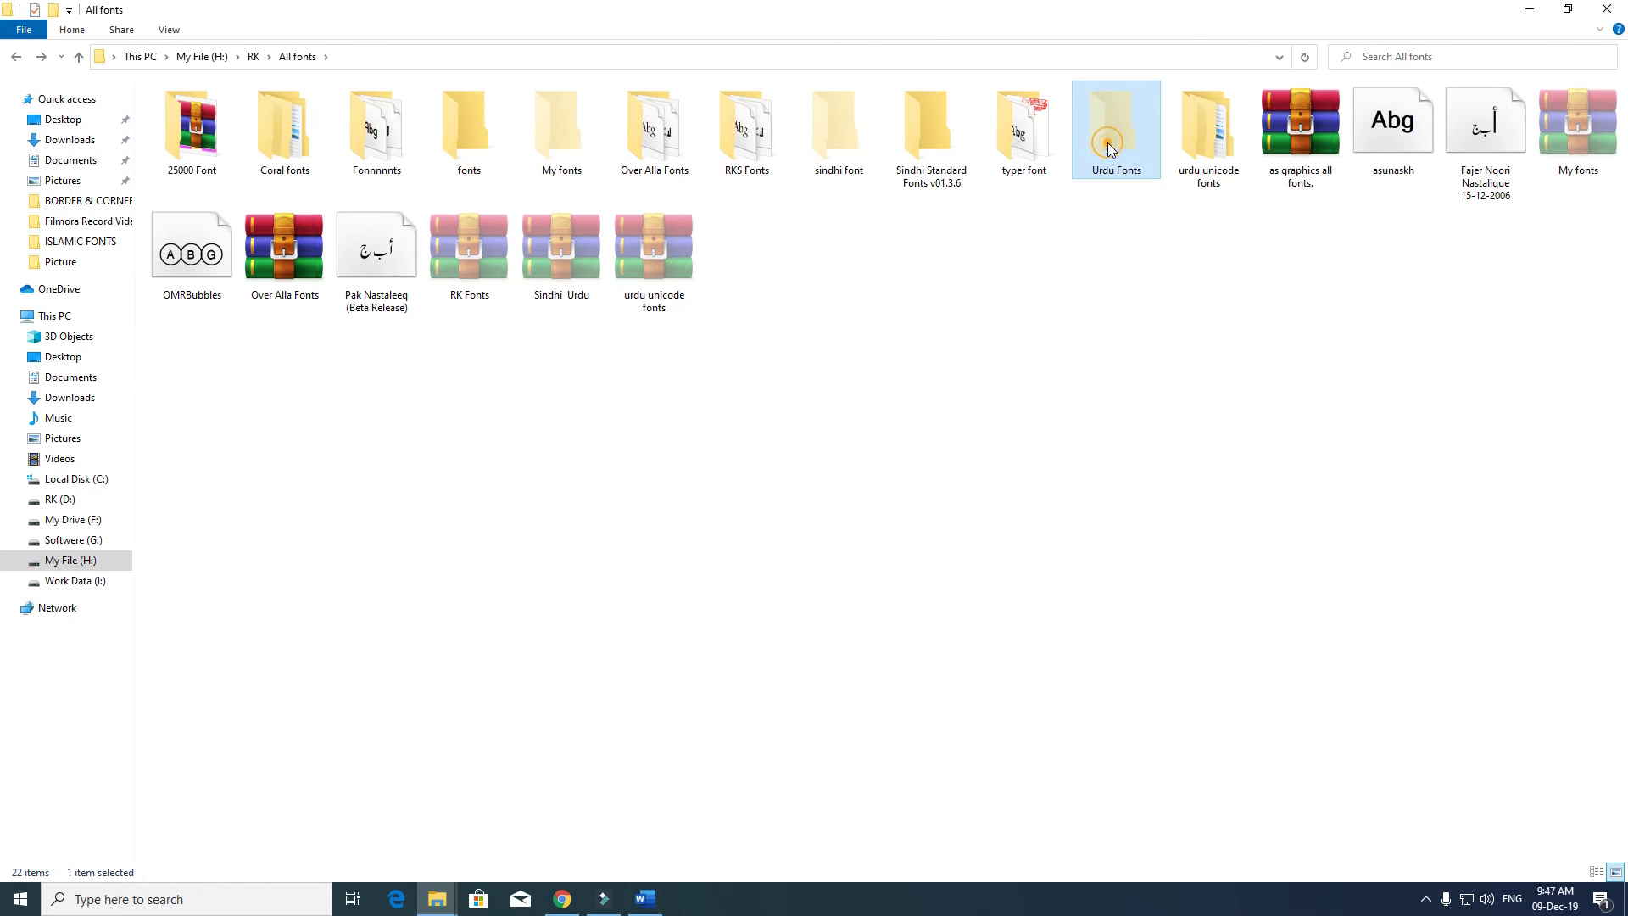
key("BackSpace")
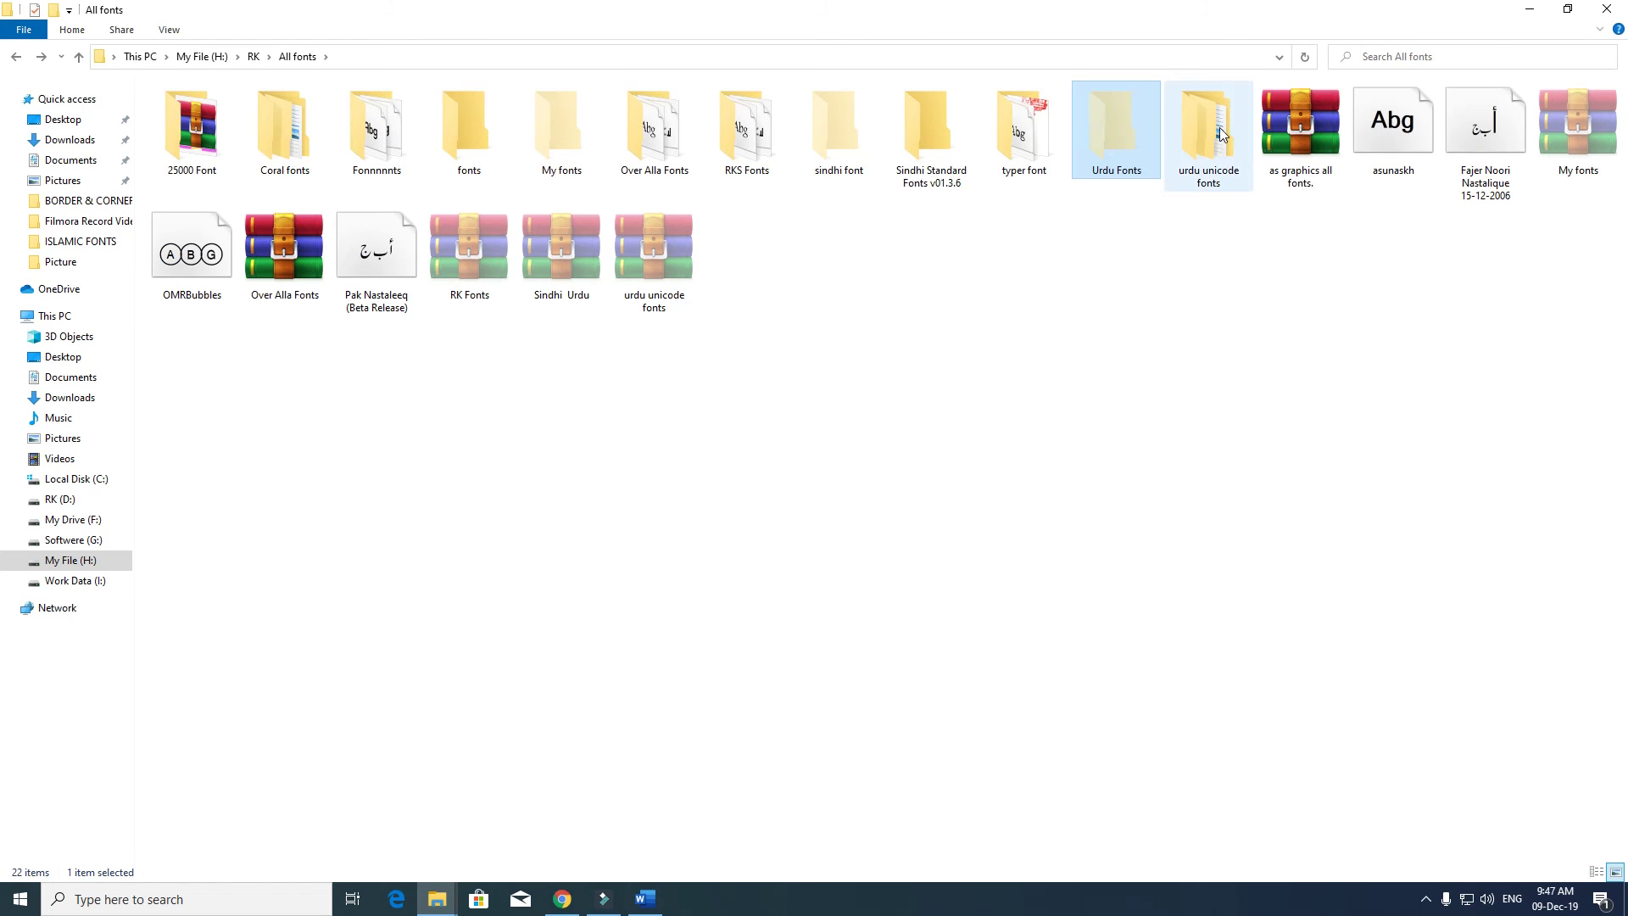
double_click(1220, 127)
double_click(217, 116)
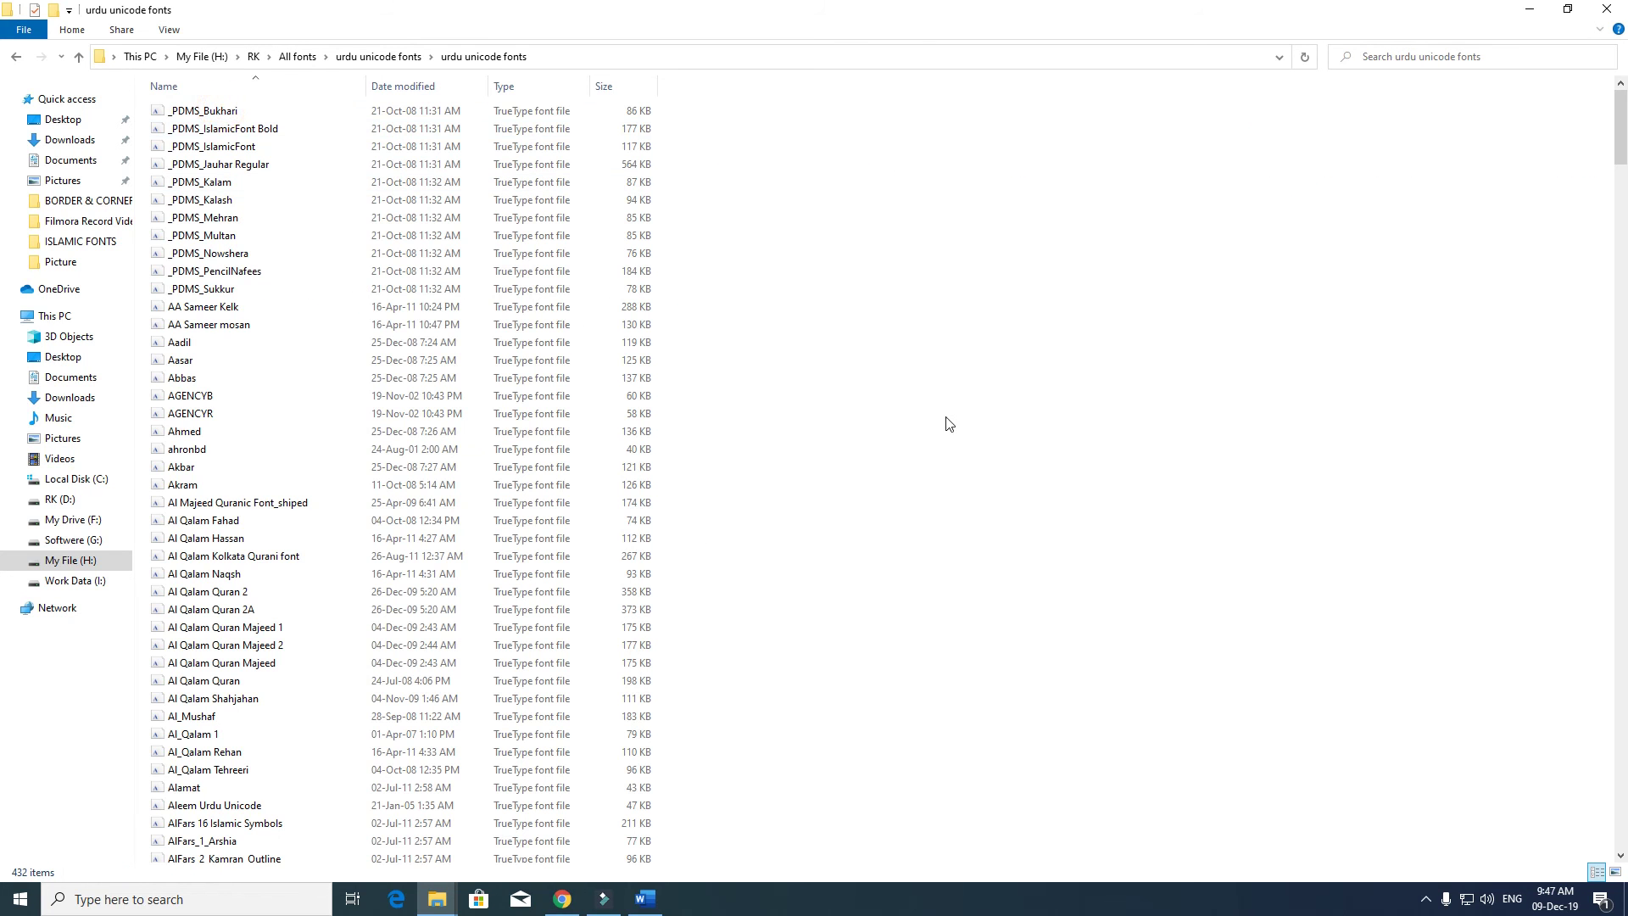
key("BackSpace")
key("BackSpace")
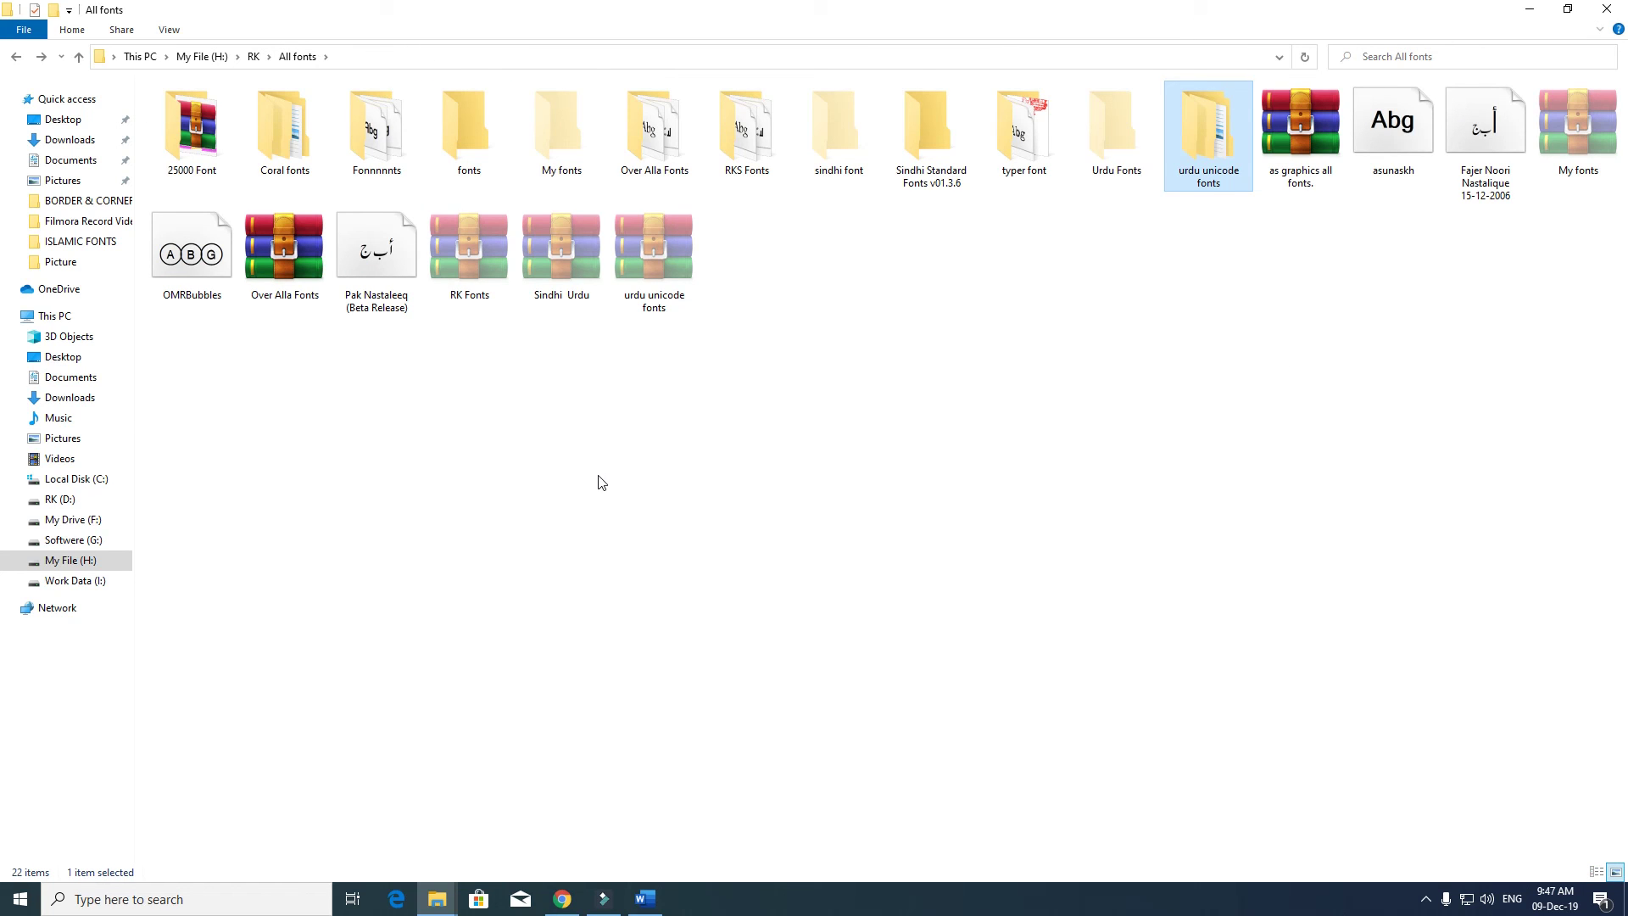
- Minimize File Explorer and refresh the desktop from its right-click menu
left_click(1528, 8)
right_click(692, 339)
left_click(771, 395)
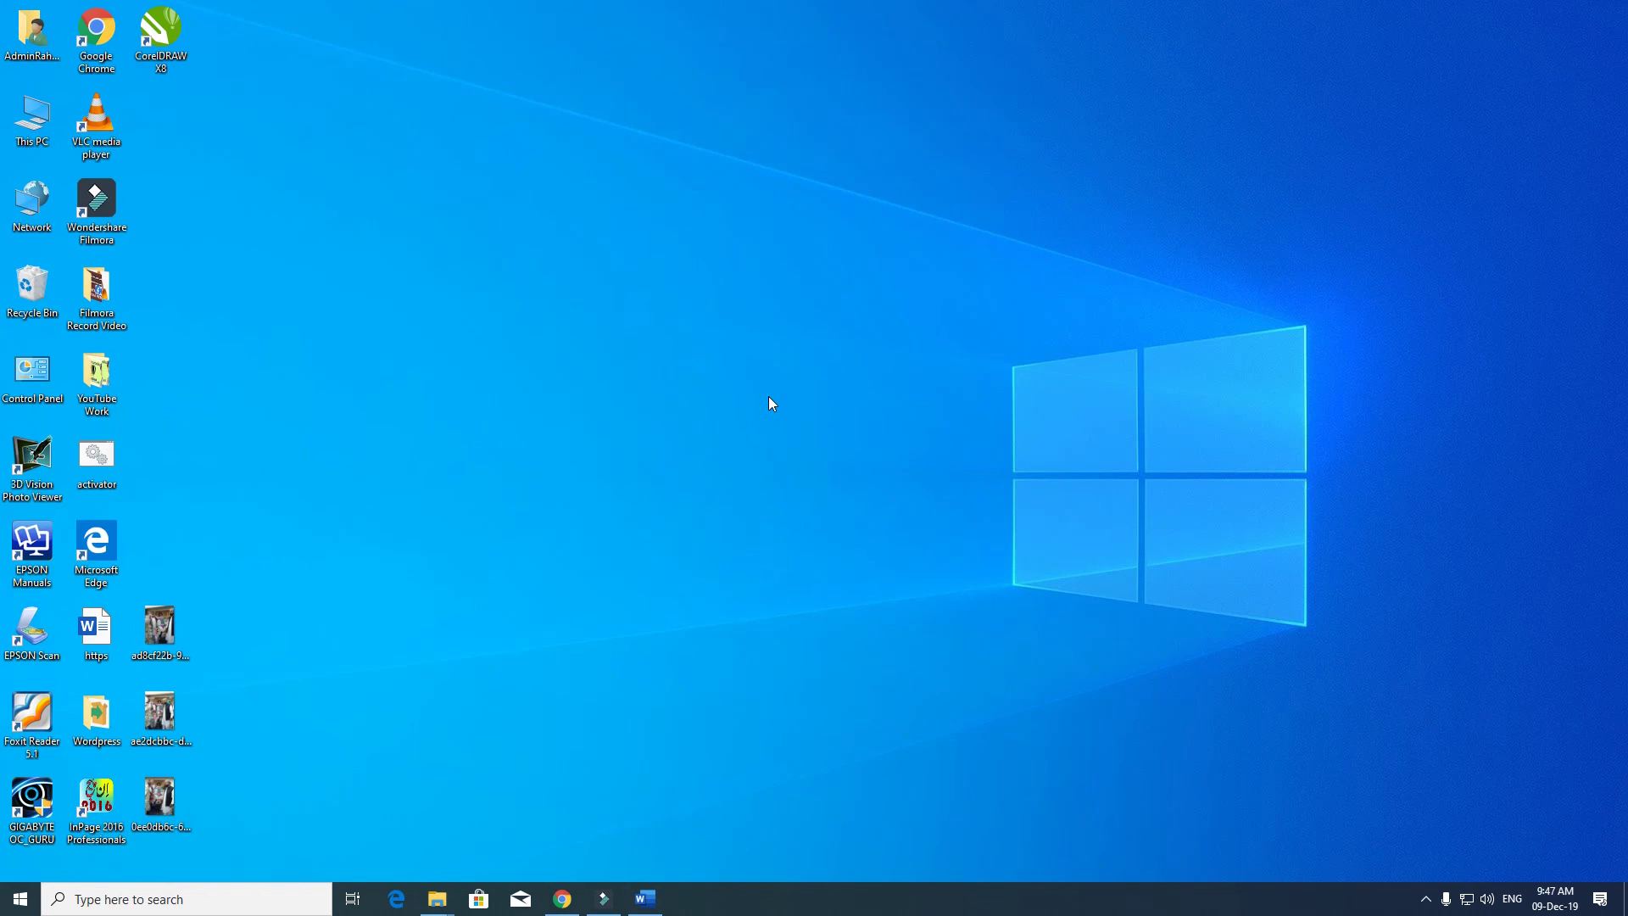